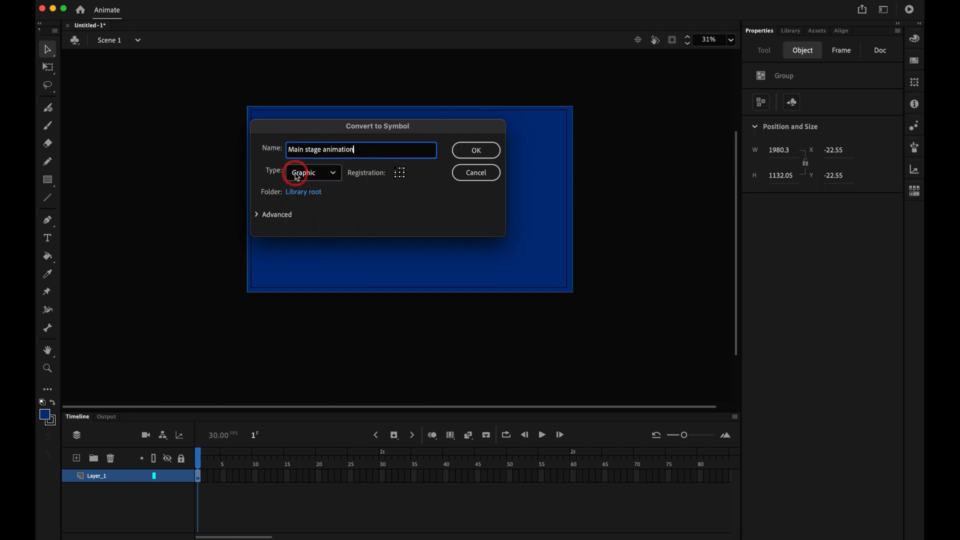
- Convert the background group to a graphic symbol named "Main stage animation" and open the symbol for editing
click(488, 150)
click(610, 254)
click(465, 225)
scroll(315, 118, right, 2)
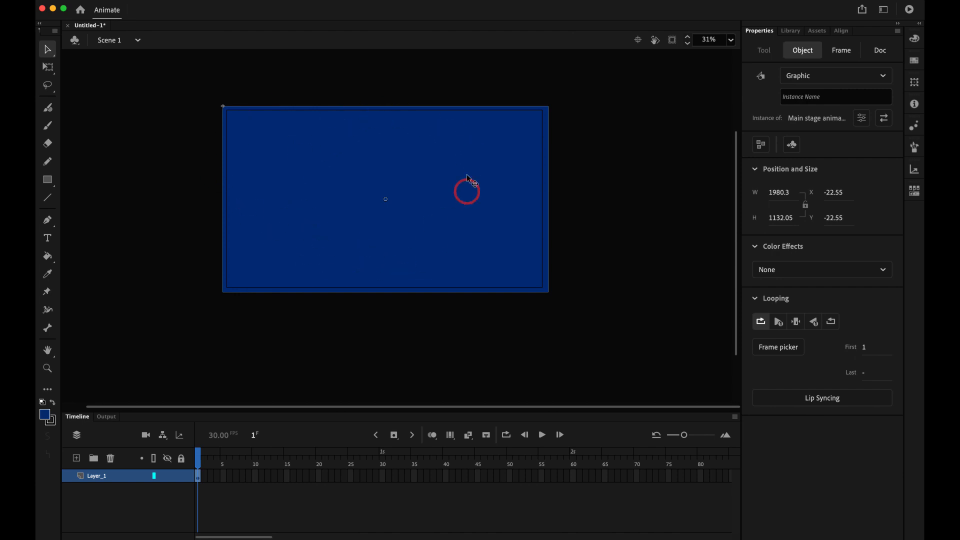
double_click(429, 171)
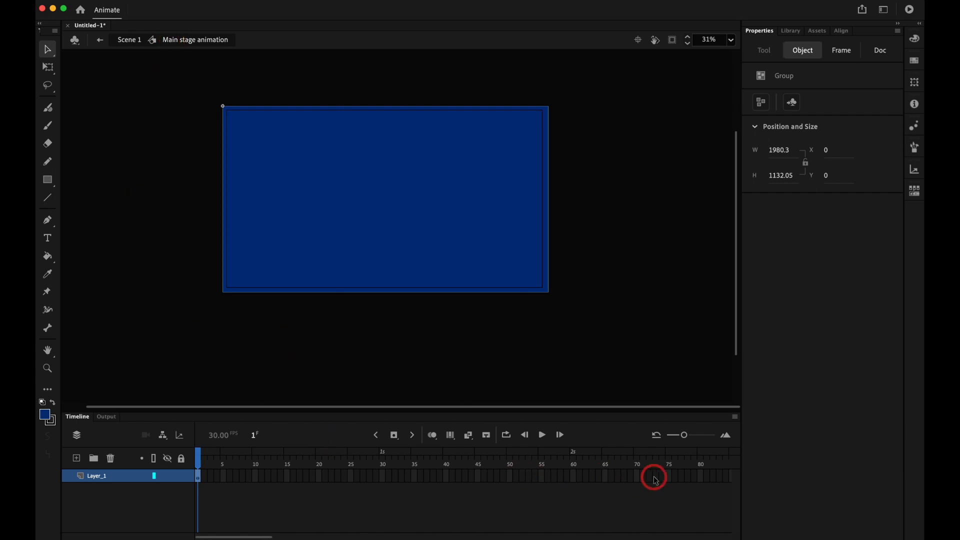
- Extend the background layer's frames to frame 80 and rename the layer Bg
click(700, 478)
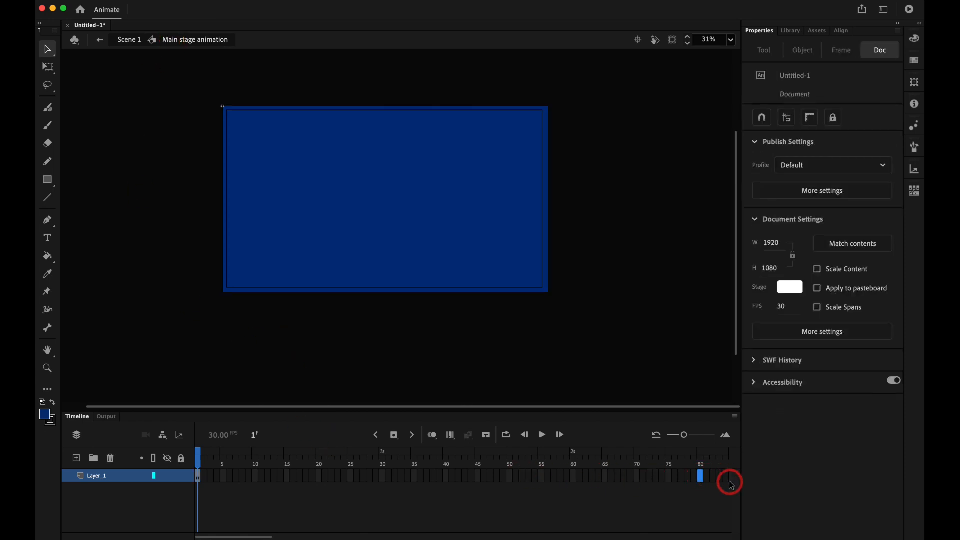
key(F5)
double_click(94, 476)
click(148, 373)
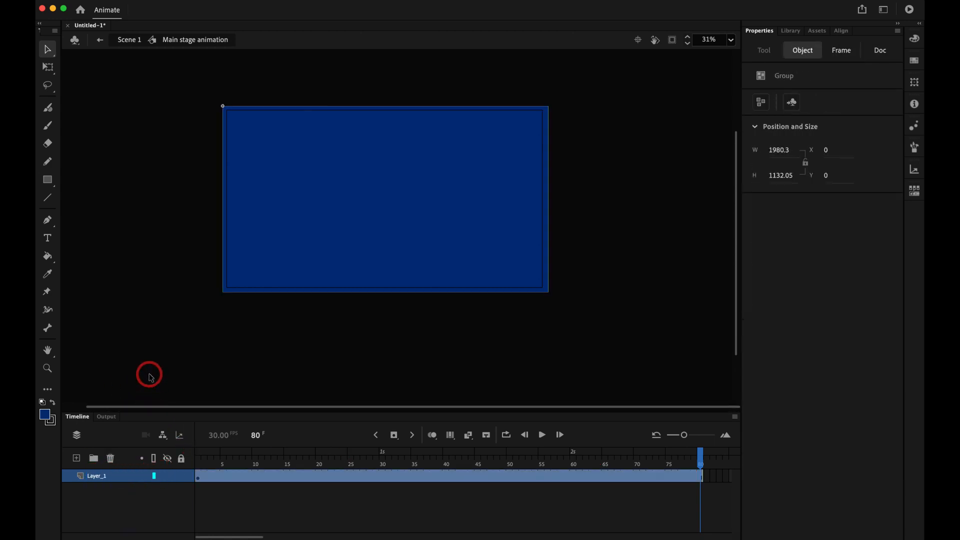
click(99, 479)
double_click(98, 476)
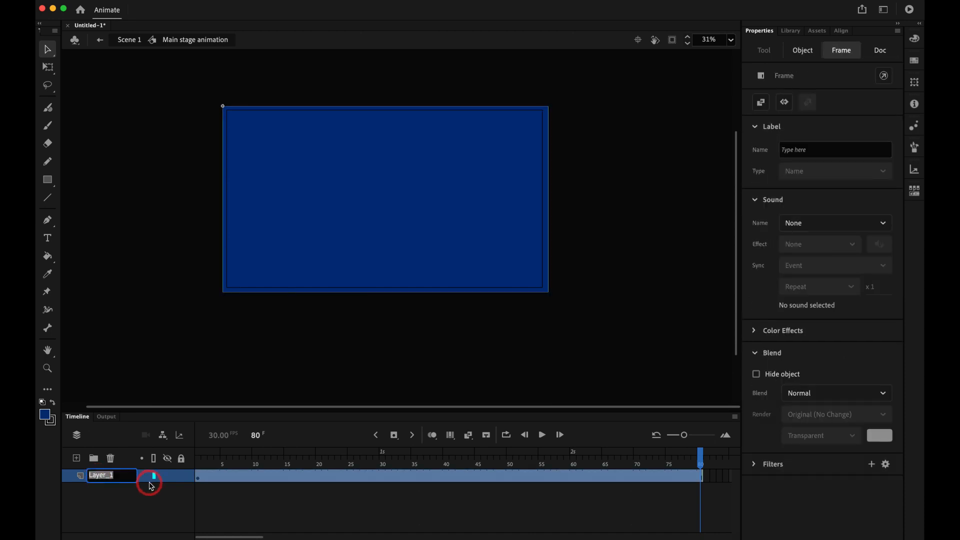
click(149, 482)
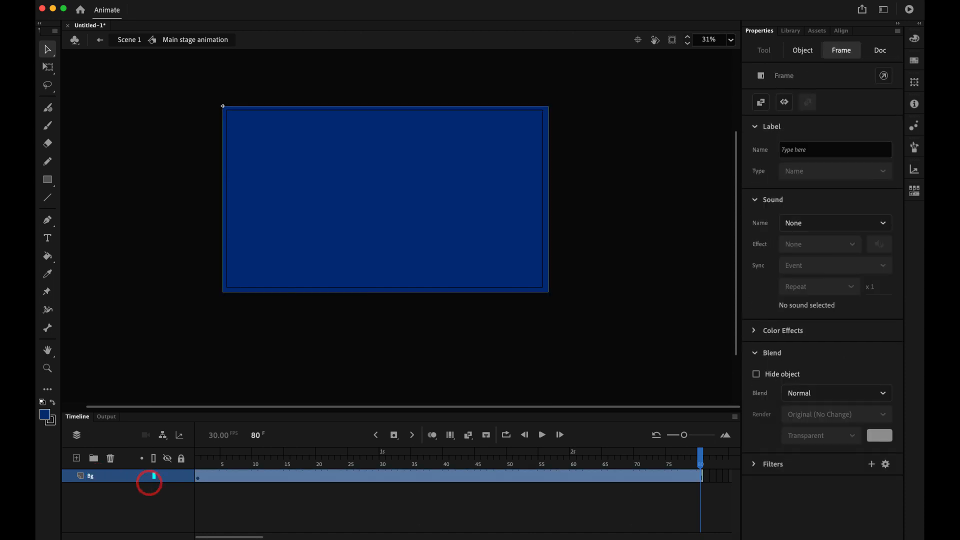
click(228, 499)
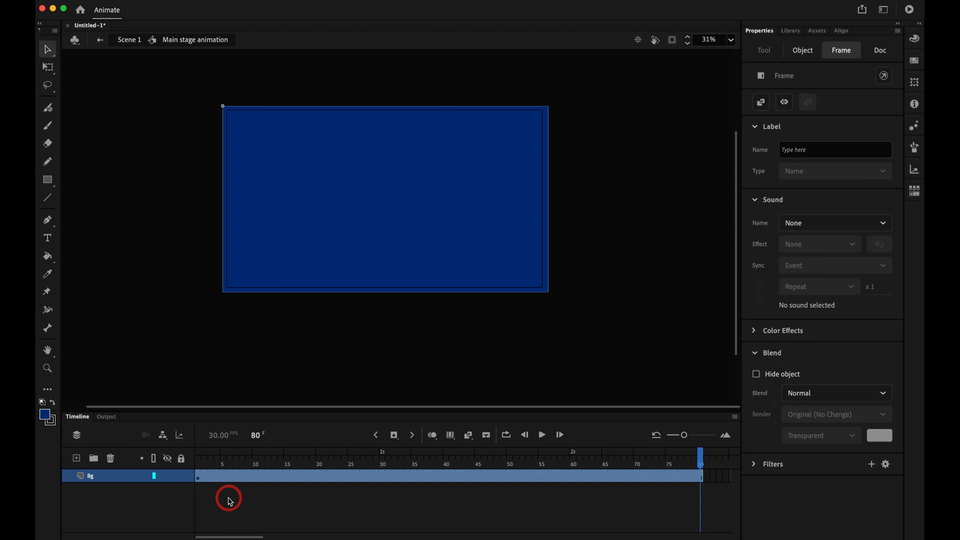
- Lock the Bg layer and add the static text HELLO on a new layer above it
click(182, 478)
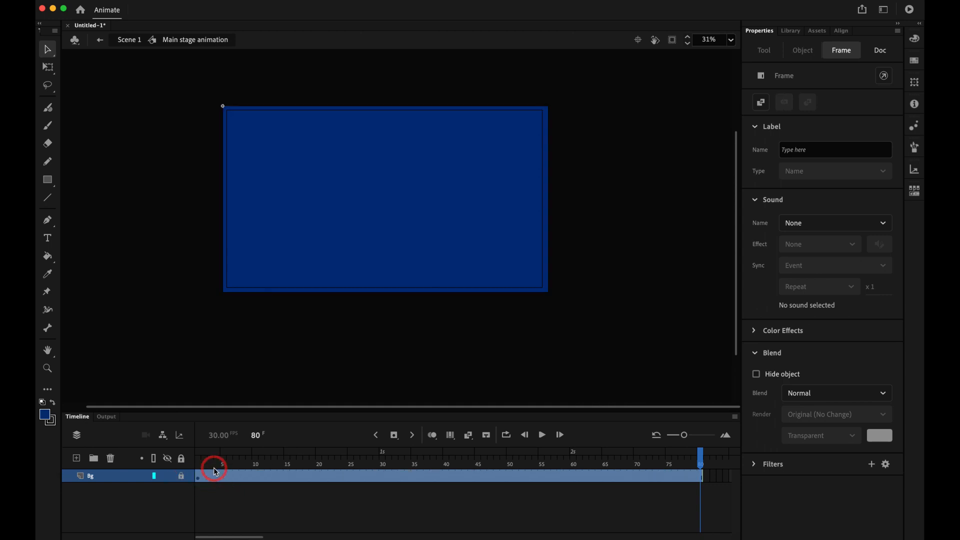
click(76, 458)
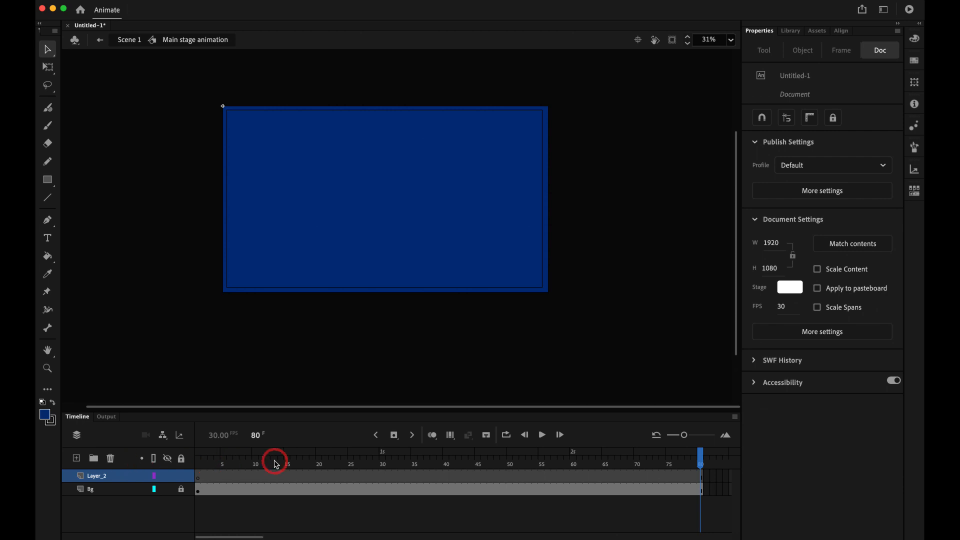
click(47, 238)
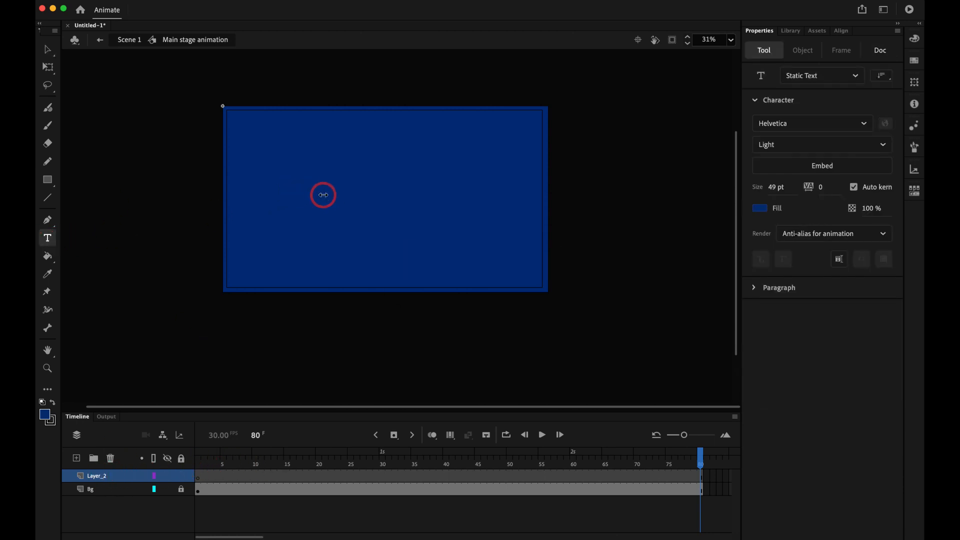
click(324, 194)
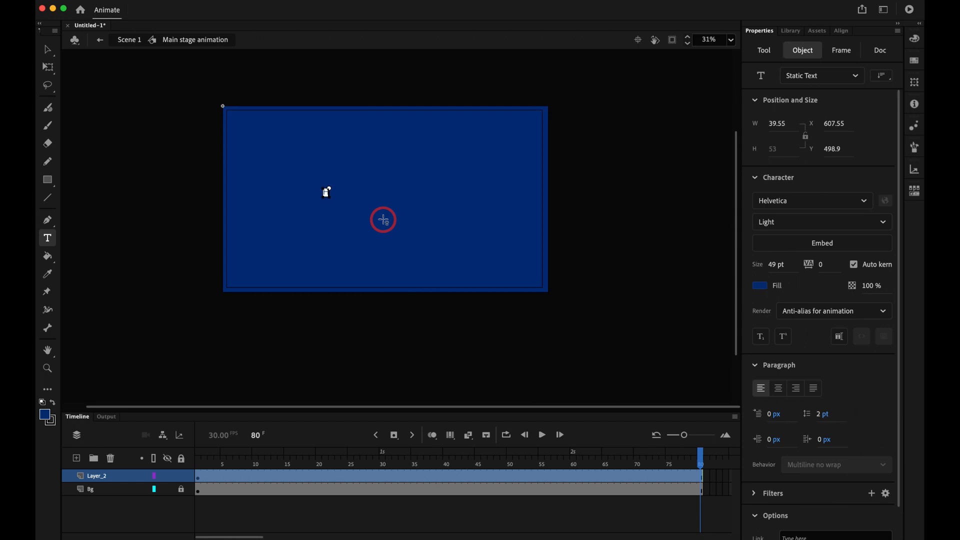
- Format the HELLO text in Helvetica Neue Condensed Black with the pink fill #FF6699
key(super+a)
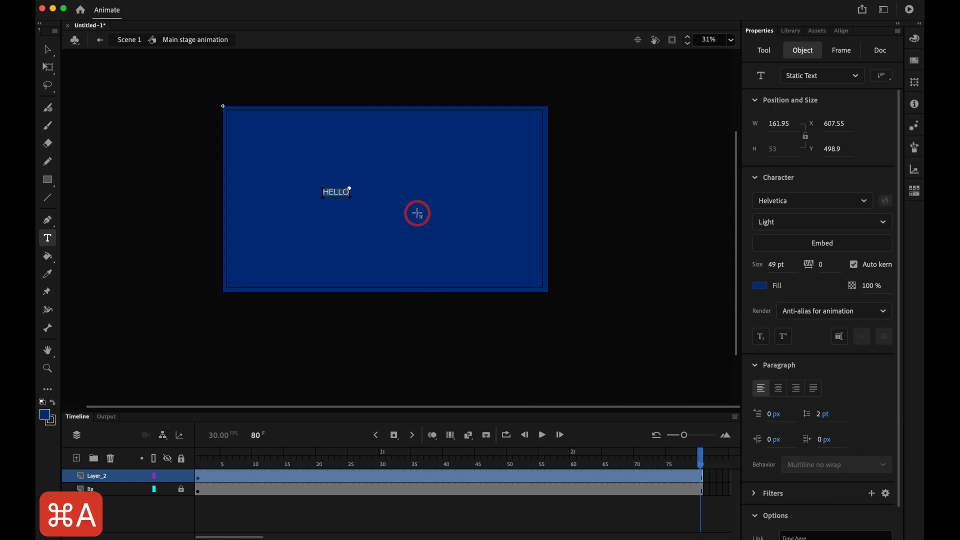
click(866, 204)
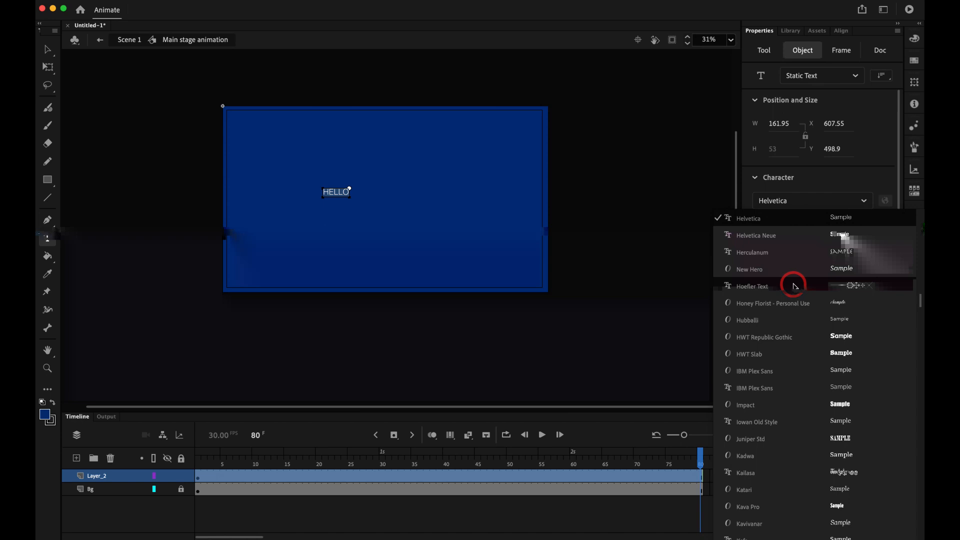
click(799, 243)
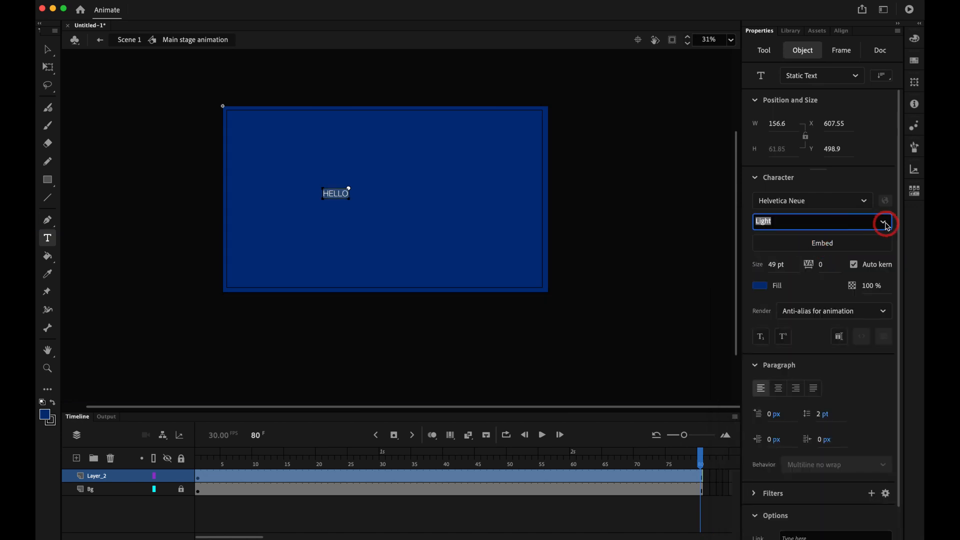
click(883, 221)
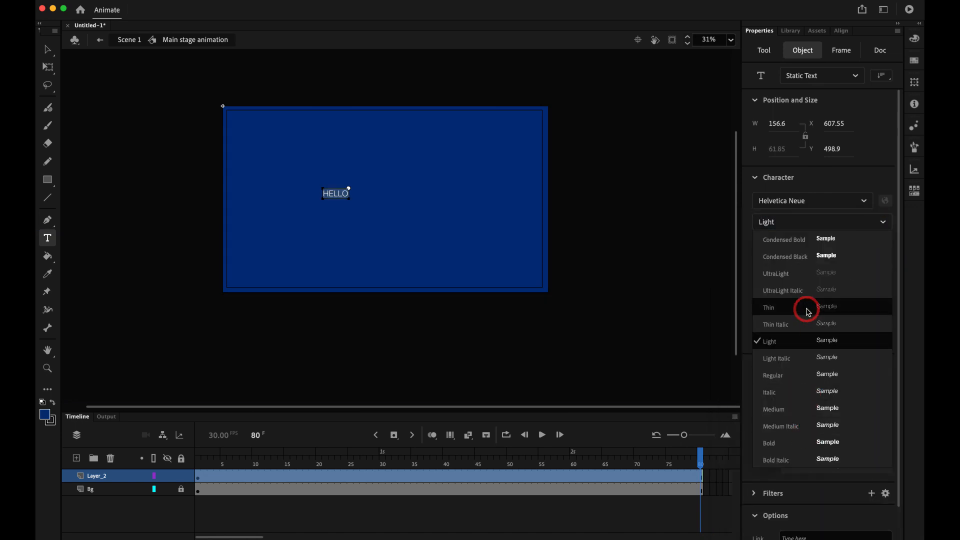
click(803, 256)
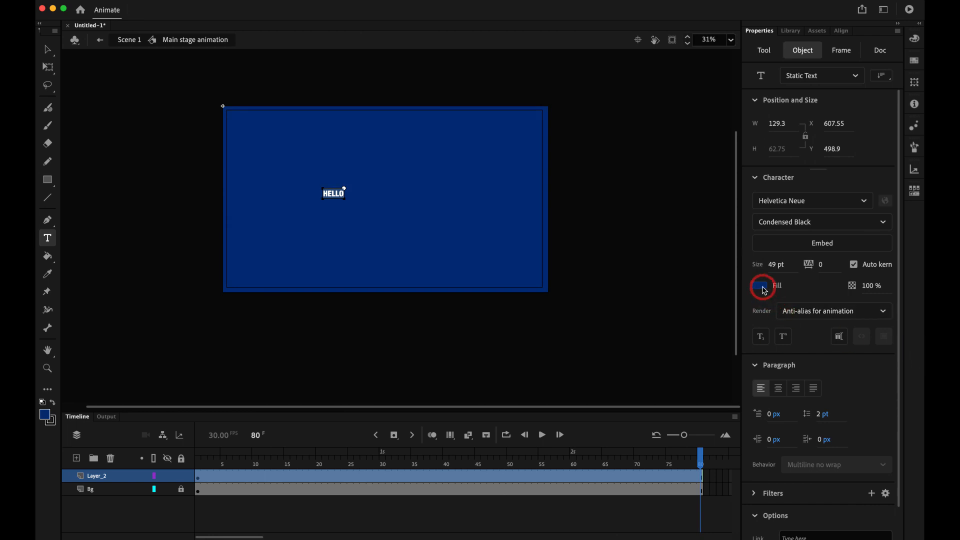
click(760, 285)
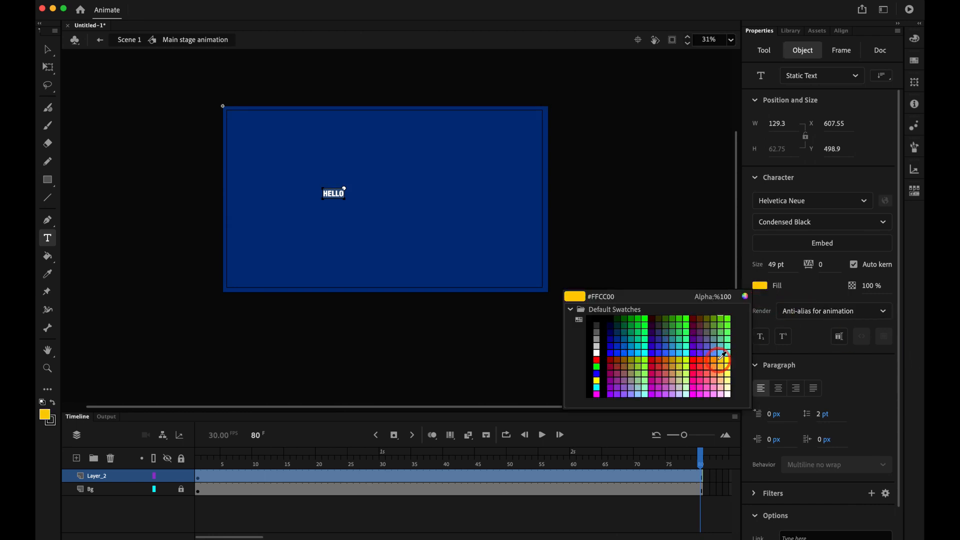
click(707, 381)
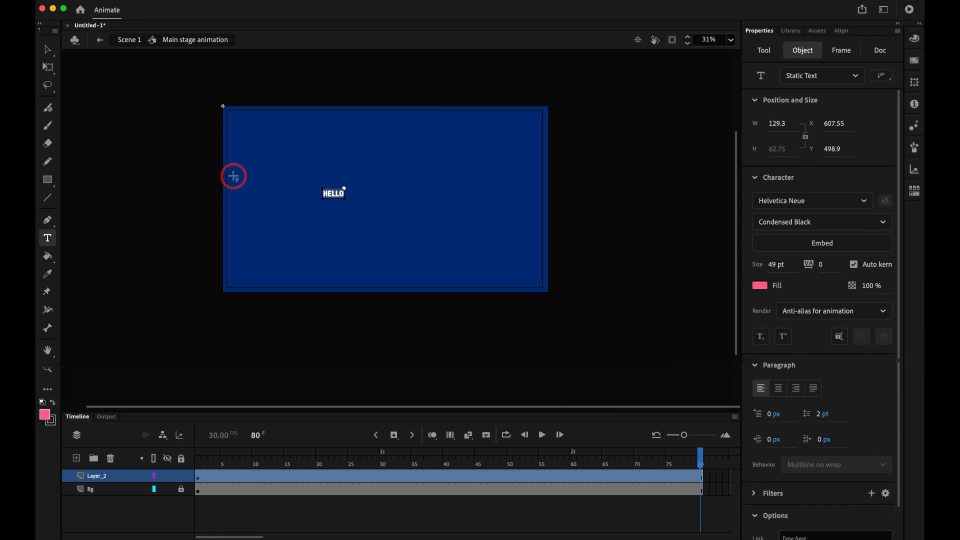
- Enlarge the HELLO text to about 974 px wide and place it in the centre of the blue background
click(48, 49)
key(q)
drag(345, 199, 405, 231)
drag(386, 193, 439, 193)
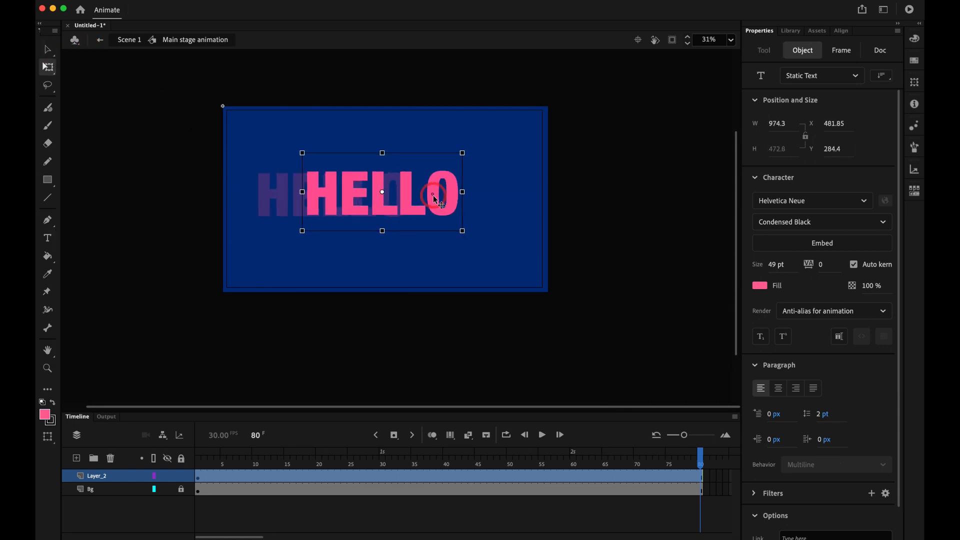
key(super+2)
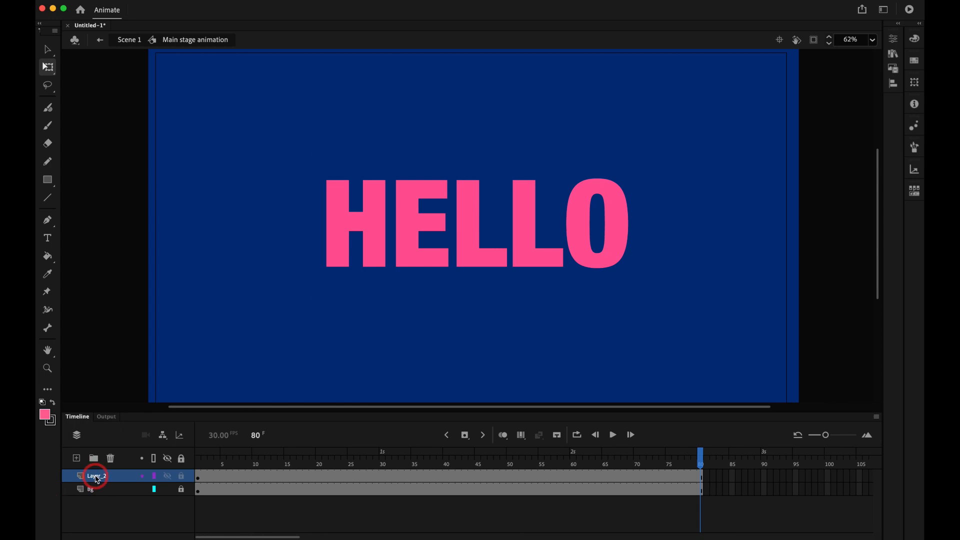
- Rename the HELLO text's layer Hello_2
double_click(97, 477)
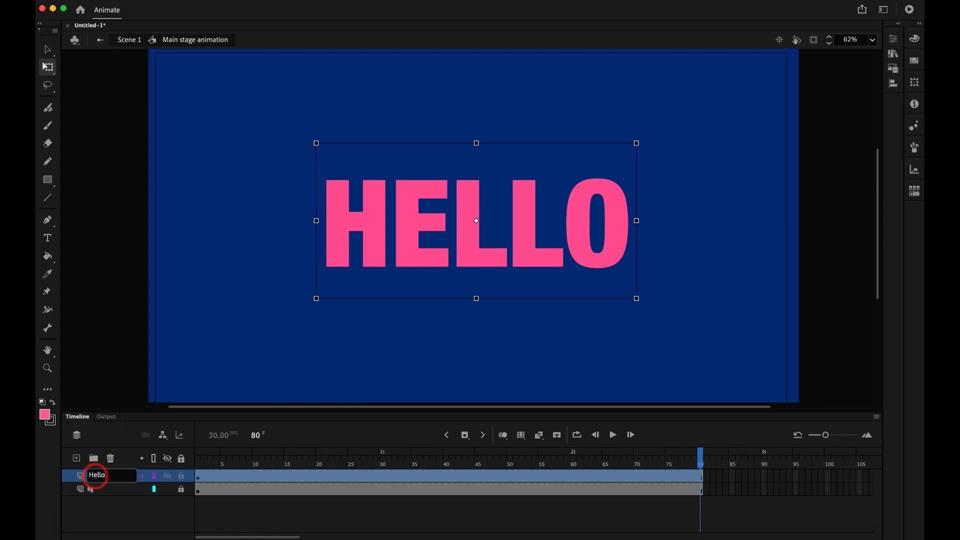
key(Return)
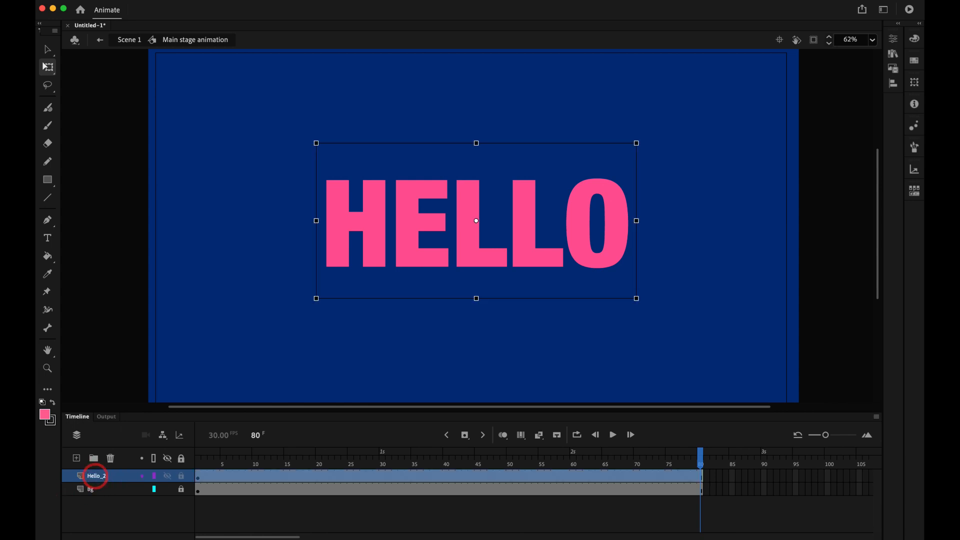
click(116, 338)
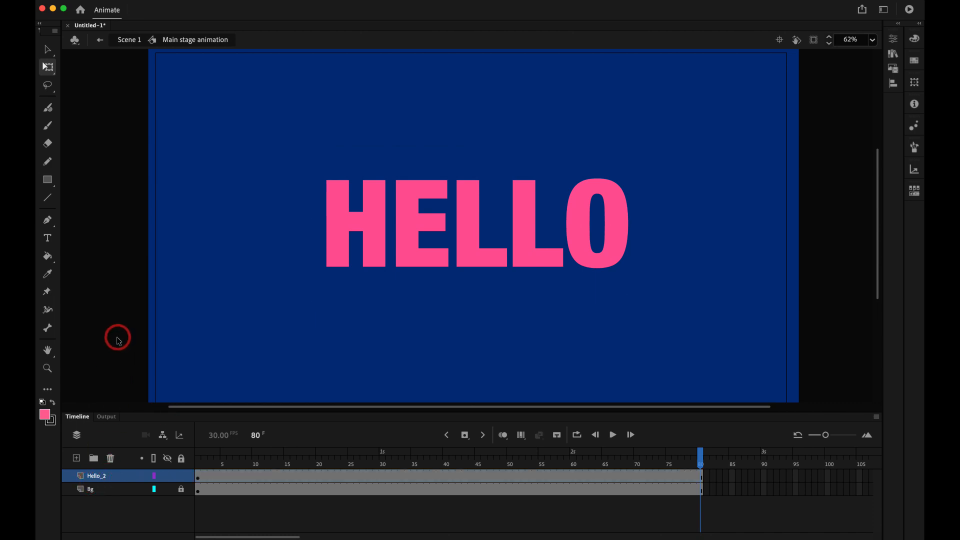
click(490, 258)
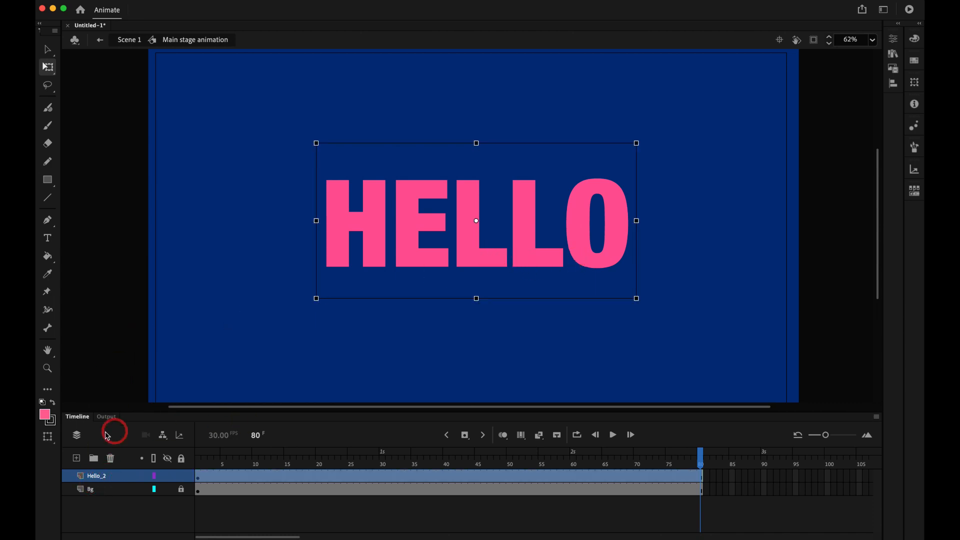
- Duplicate the Hello_2 text frame onto a new layer above it and name that layer Hello_1
click(77, 458)
click(200, 490)
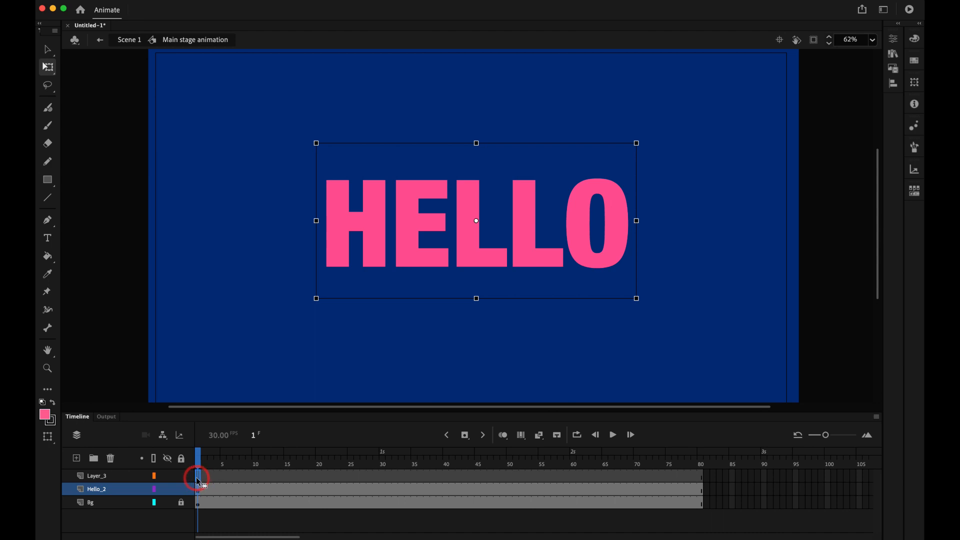
drag(197, 481, 198, 480)
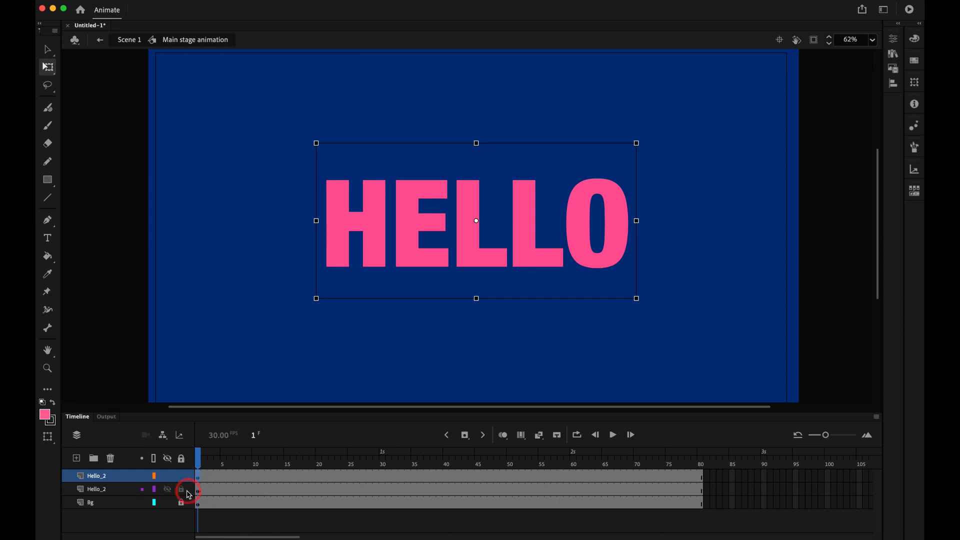
double_click(123, 476)
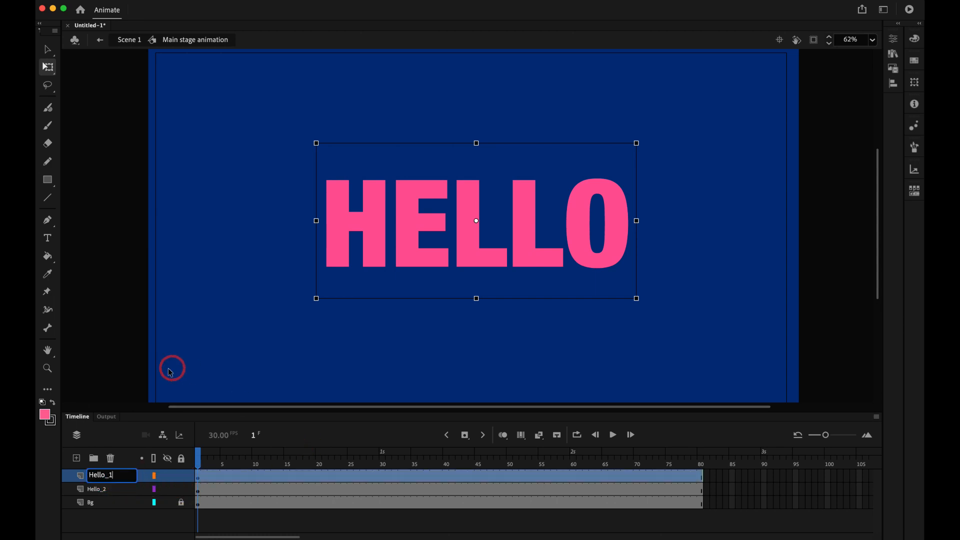
click(105, 374)
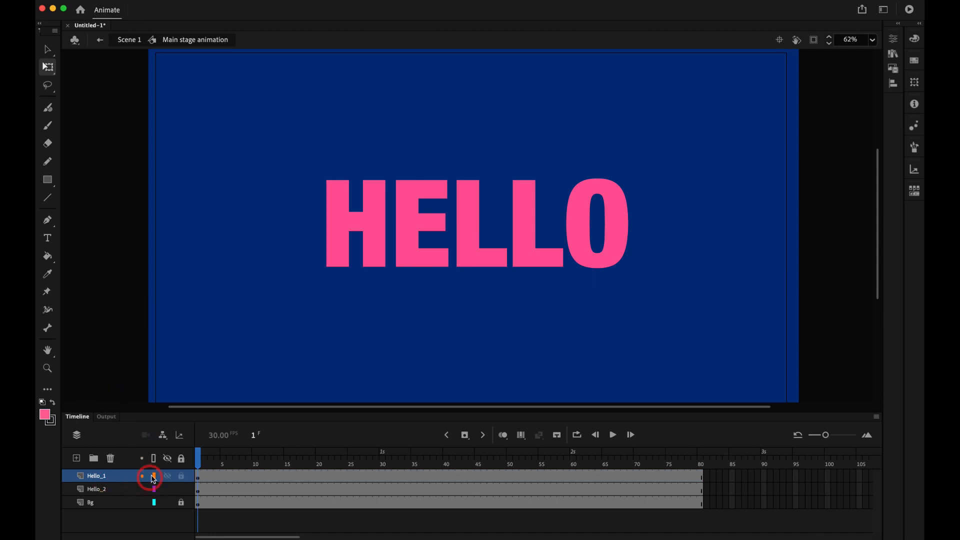
- Hide the Hello_1 layer and recolour the HELLO text on Hello_2 to dark pink #913957
click(168, 477)
click(168, 489)
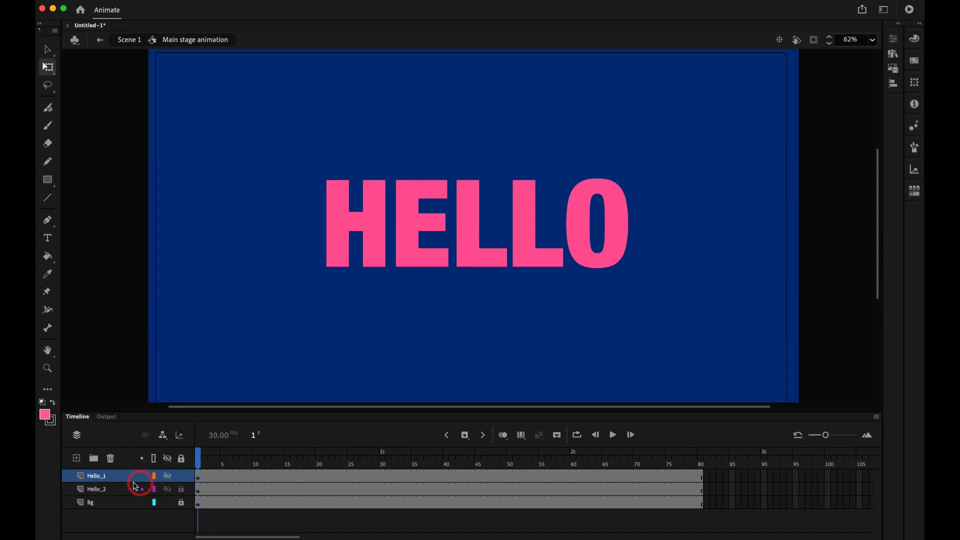
click(200, 495)
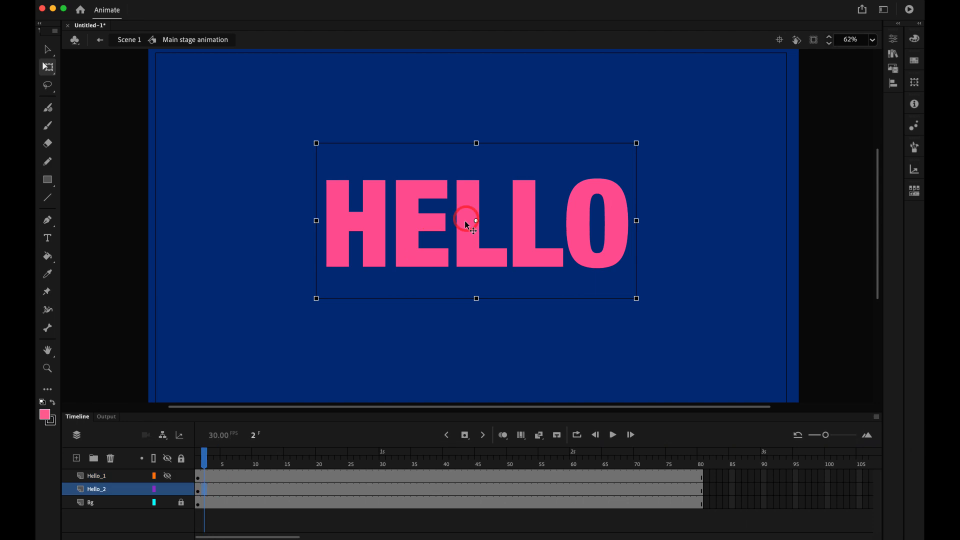
click(914, 40)
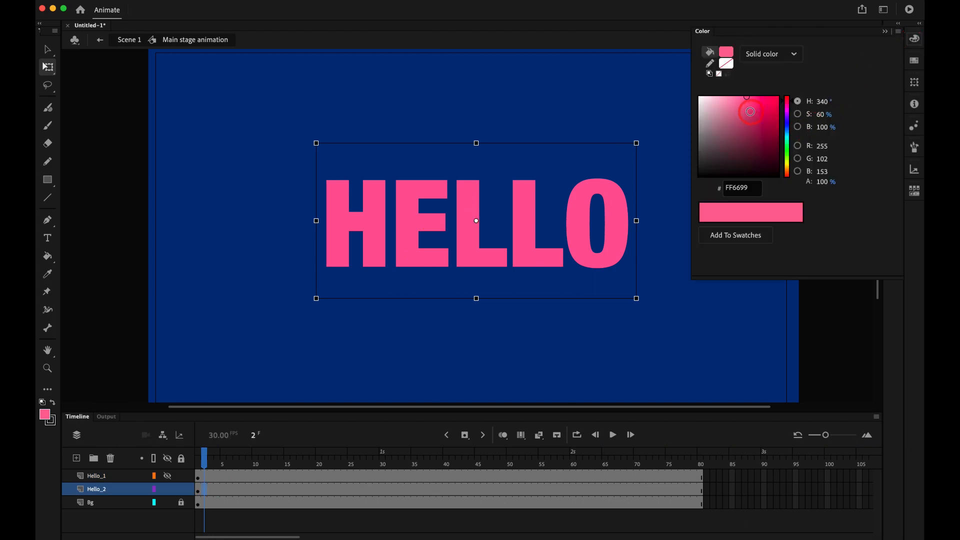
click(750, 128)
drag(750, 128, 748, 130)
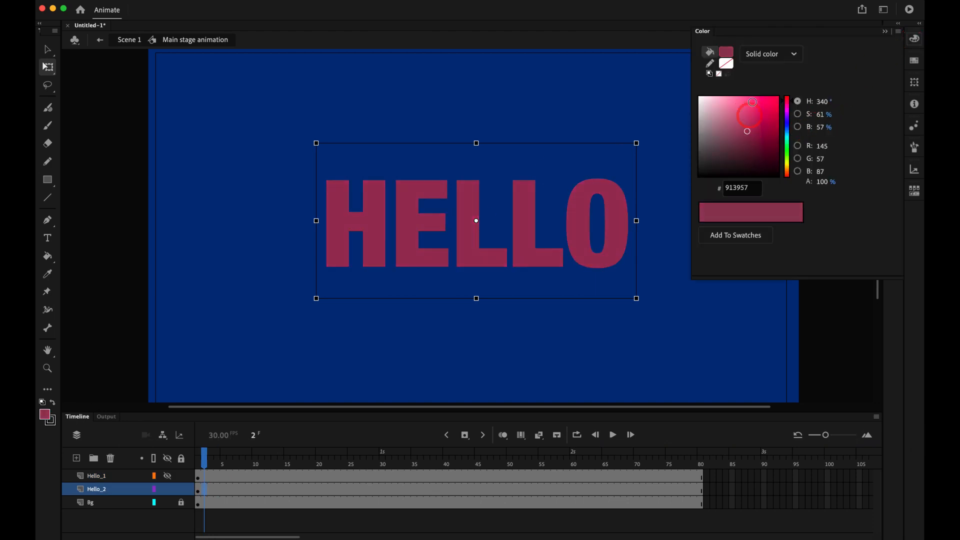
click(886, 31)
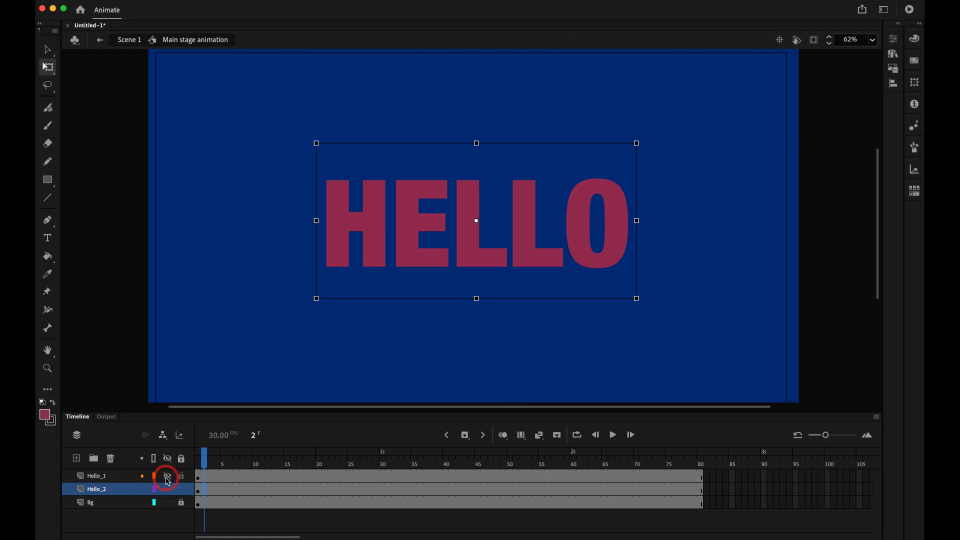
- Toggle the Hello_1 layer's visibility to compare the two text colours, leaving the layer shown
click(168, 480)
click(168, 480)
click(168, 480)
click(168, 480)
click(168, 480)
- Return to frame 1 and add a new layer above Hello_1
click(199, 457)
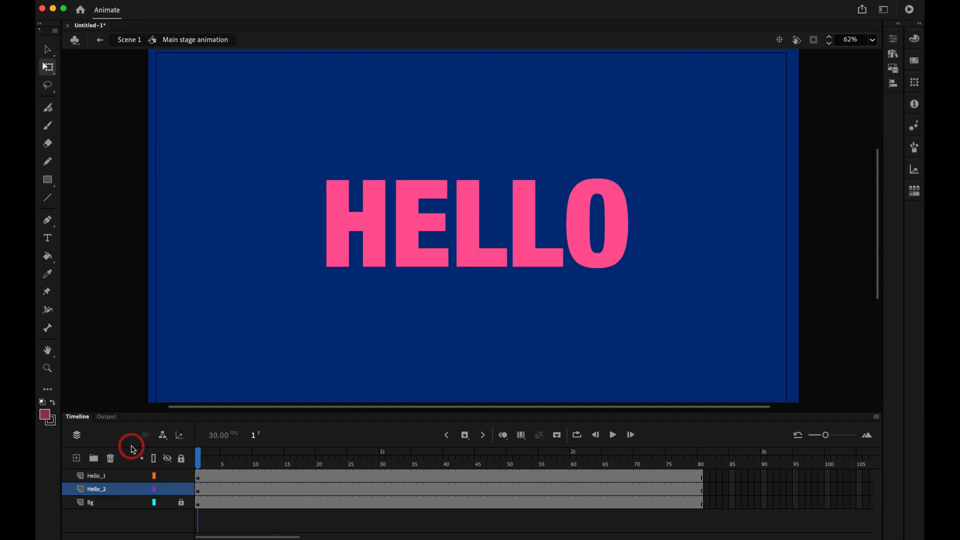
click(118, 475)
click(76, 458)
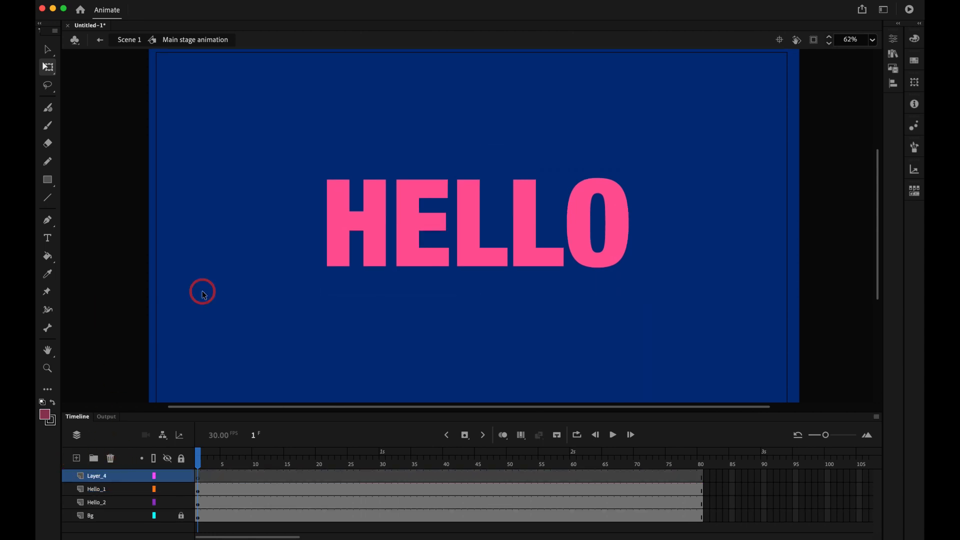
- Draw a circle beside the HELLO text on the new layer and enlarge it evenly until it overlaps the letter H
key(o)
drag(186, 161, 298, 298)
key(v)
click(266, 246)
key(q)
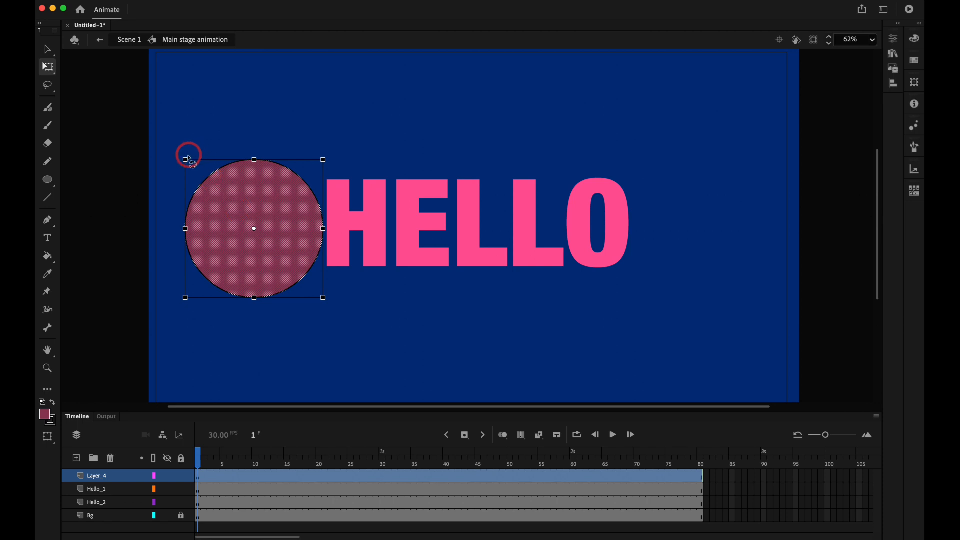
drag(186, 160, 142, 117)
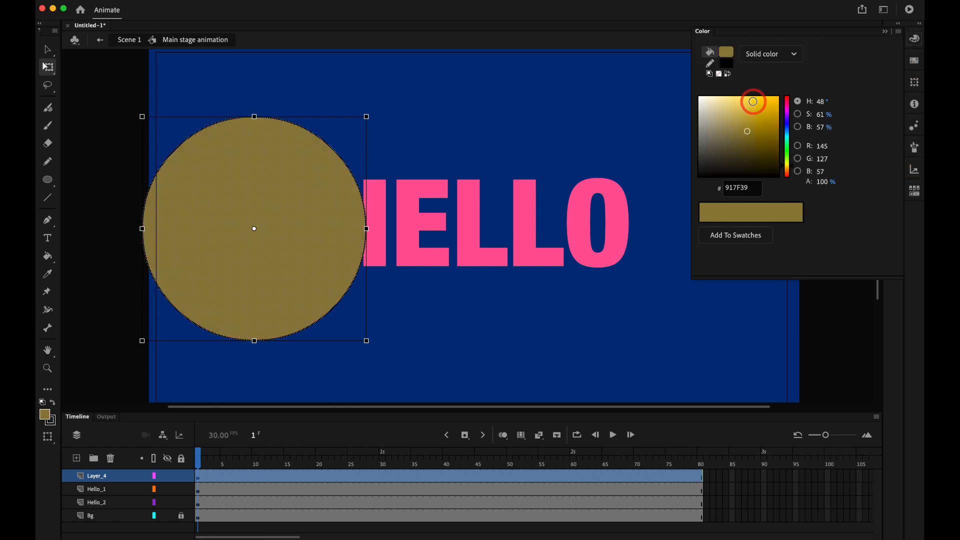
- Recolour the circle to bright yellow #FFE066 and convert it to a graphic symbol named Spot light
drag(751, 102, 746, 91)
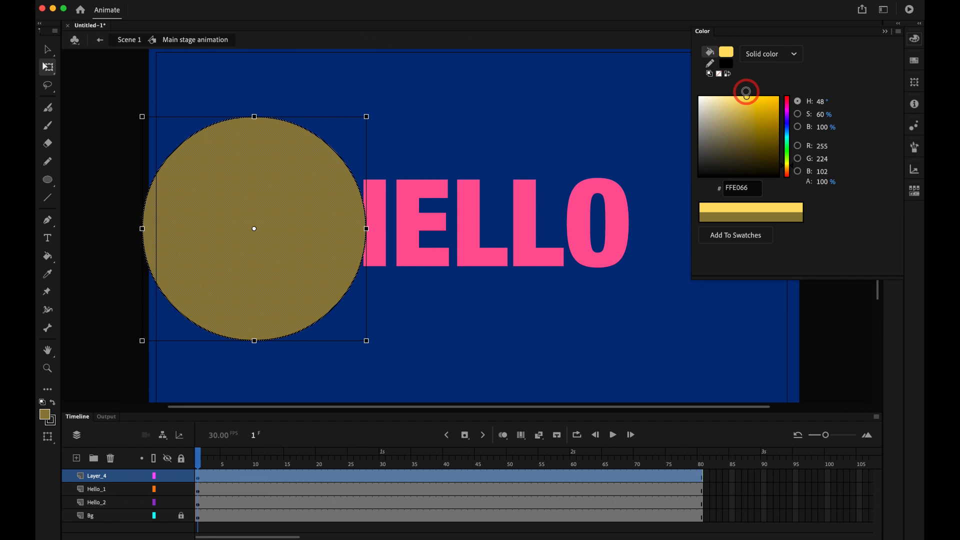
click(915, 21)
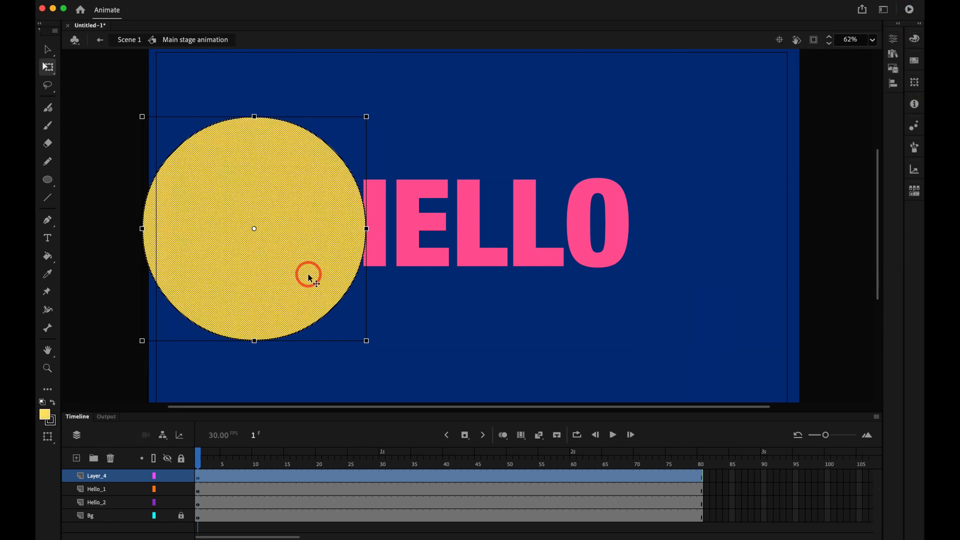
key(F8)
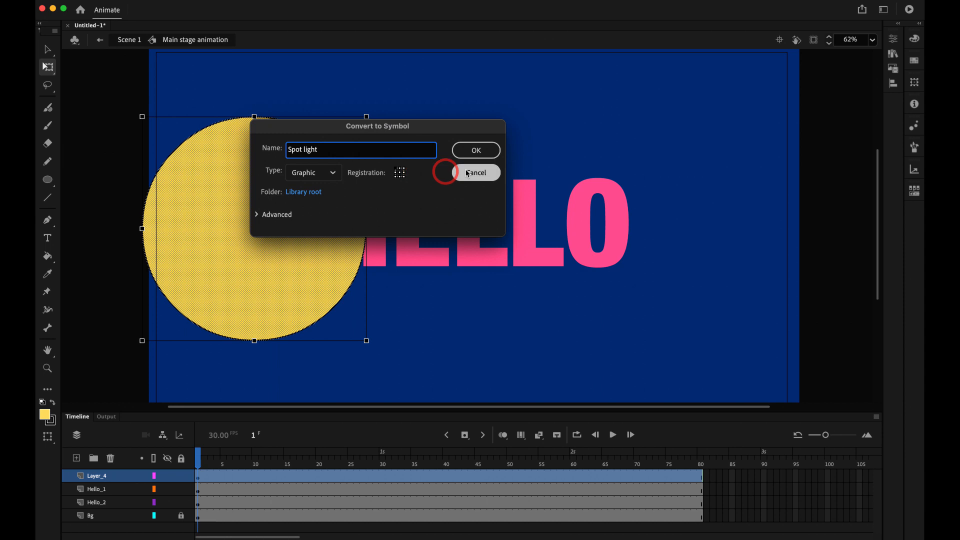
click(476, 152)
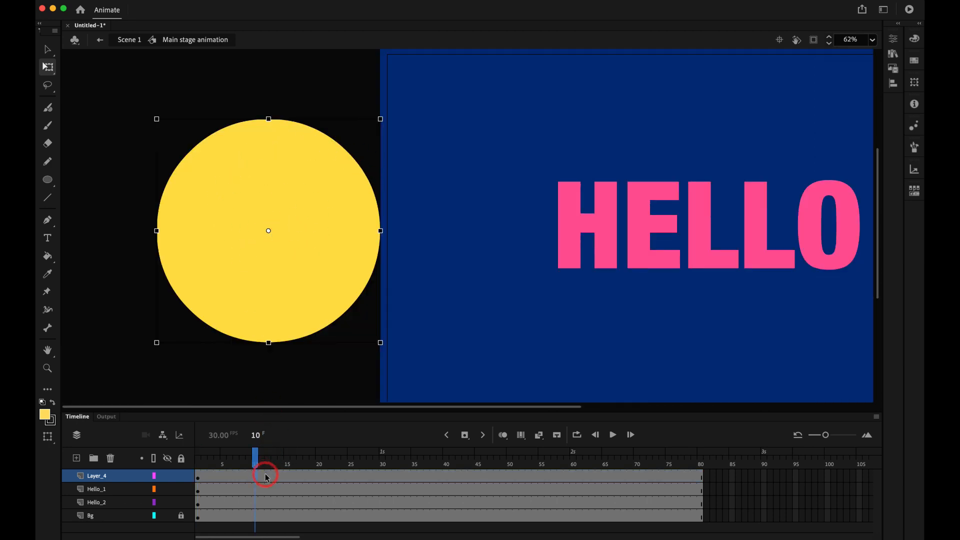
- Insert keyframes for the spotlight circle on Layer_4 at frames 10 and 70
key(F6)
click(636, 477)
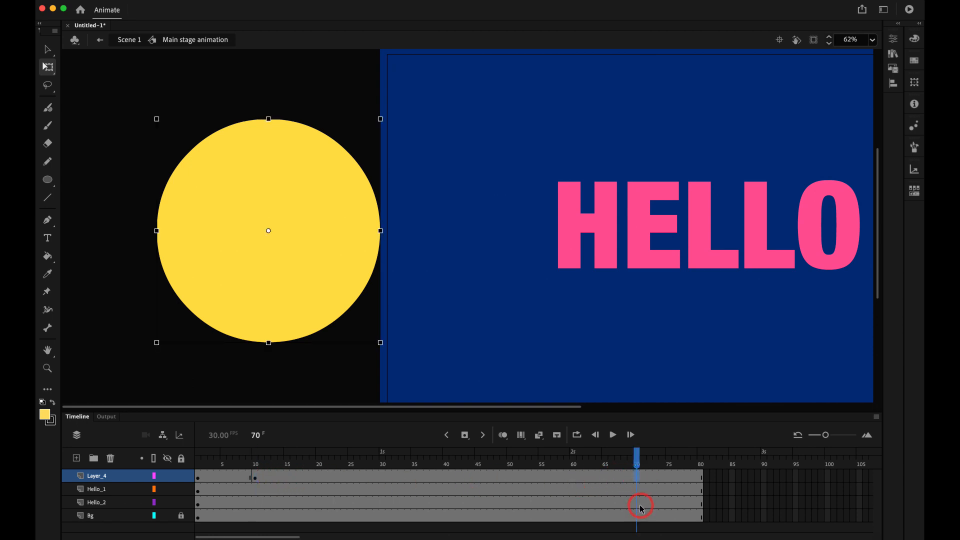
key(F6)
- At frame 70, move the yellow circle straight across the stage to just outside its right edge
scroll(650, 333, right, 5)
scroll(650, 333, left, 5)
scroll(649, 332, right, 5)
key(super+minus)
key(v)
drag(257, 239, 691, 235)
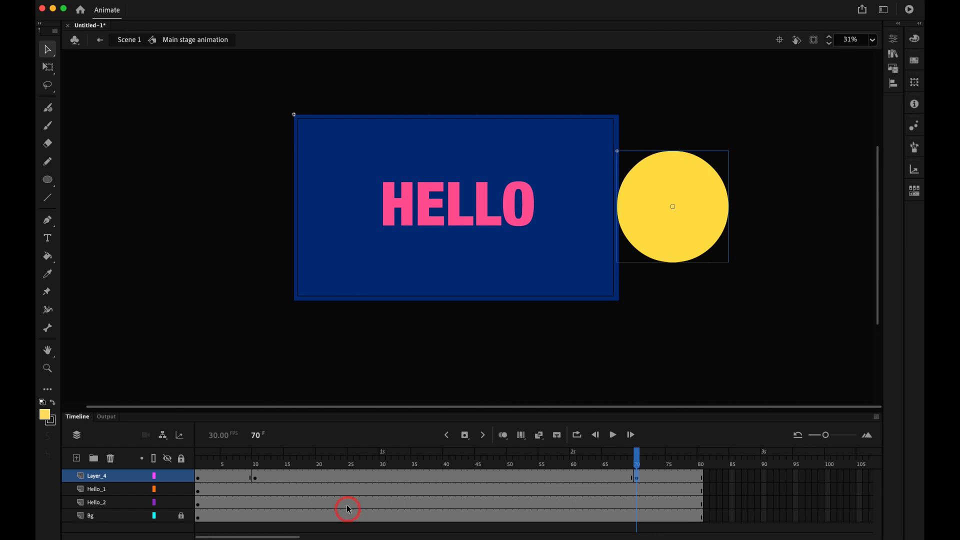
- Create a classic tween between the circle's keyframes at frames 10 and 70 and play the animation from frame 1
right_click(350, 480)
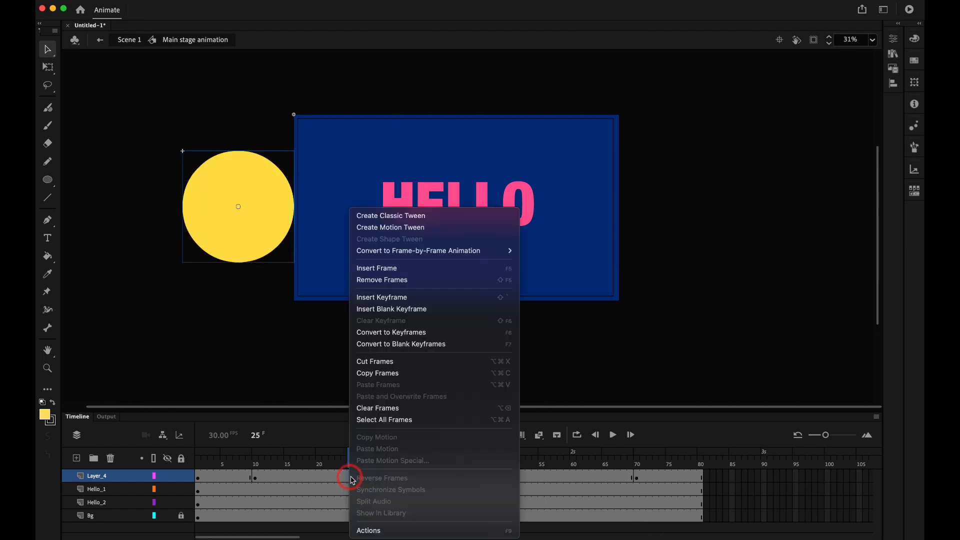
click(419, 220)
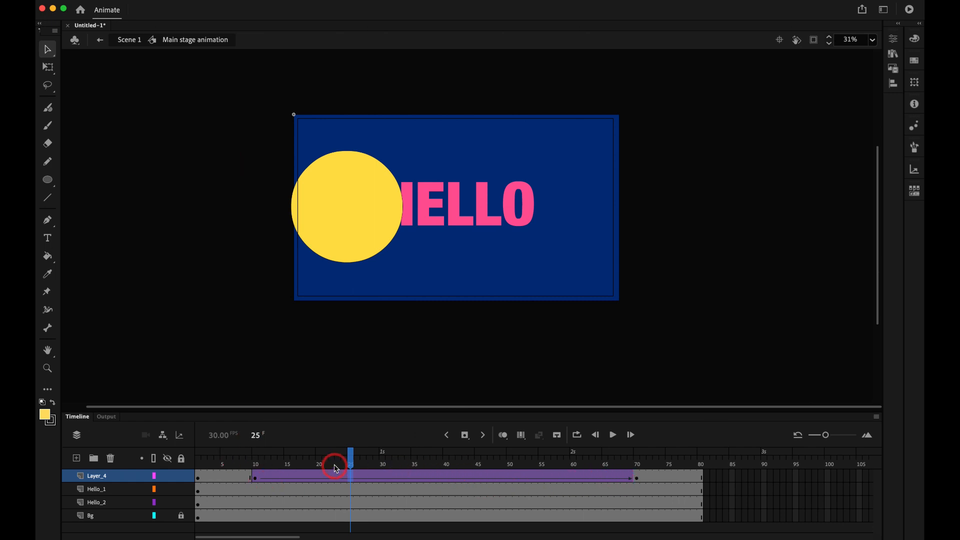
click(274, 459)
drag(249, 461, 174, 460)
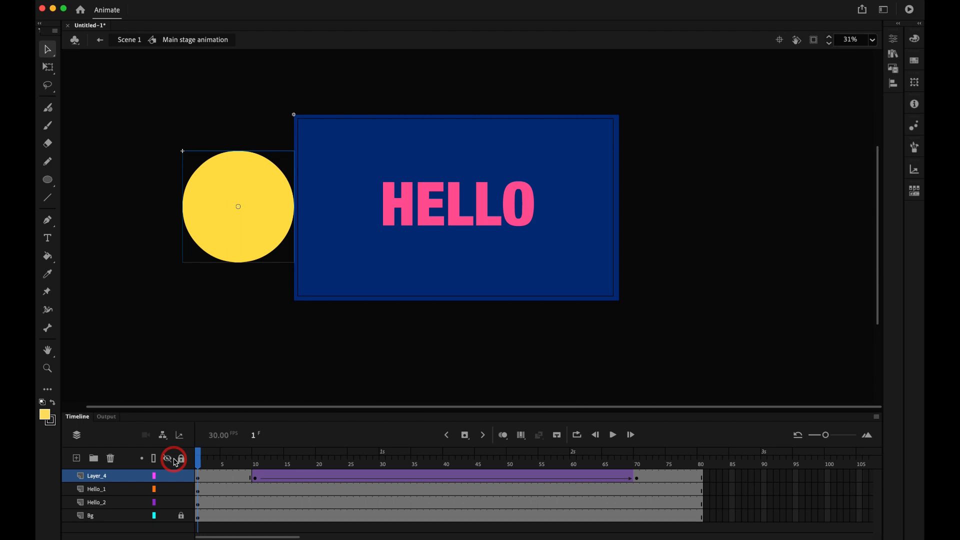
key(Return)
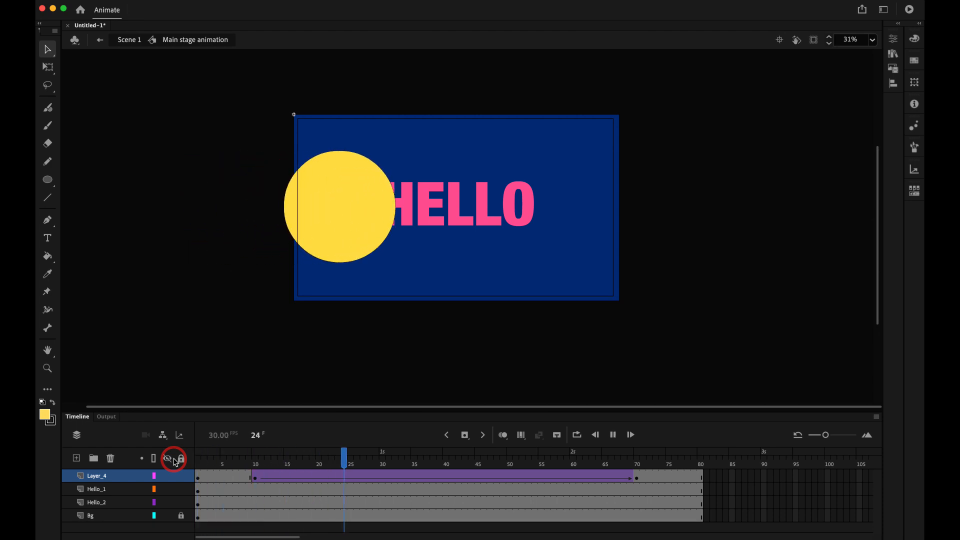
key(Return)
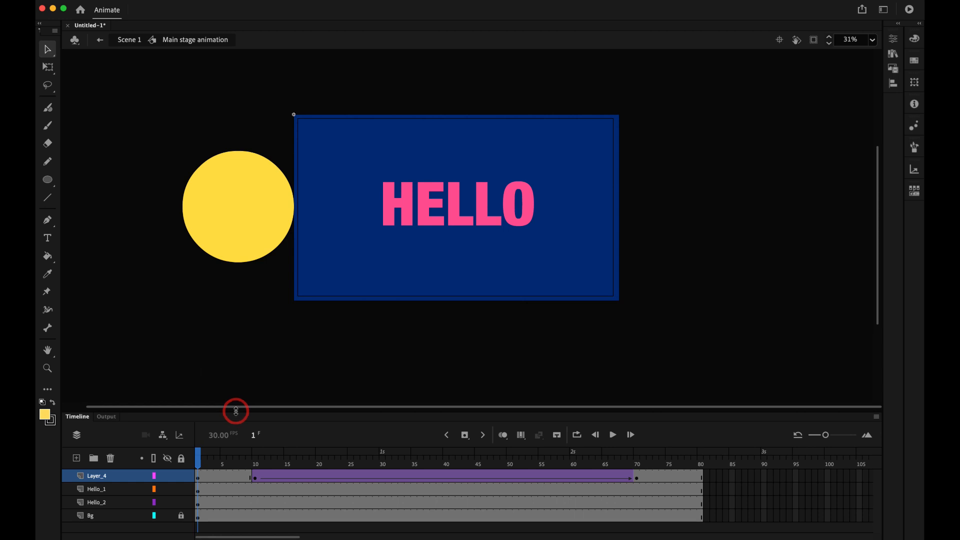
- Create a new Full HD document of 1920 x 1080 pixels at 30 fps and fit the stage in view
key(super+n)
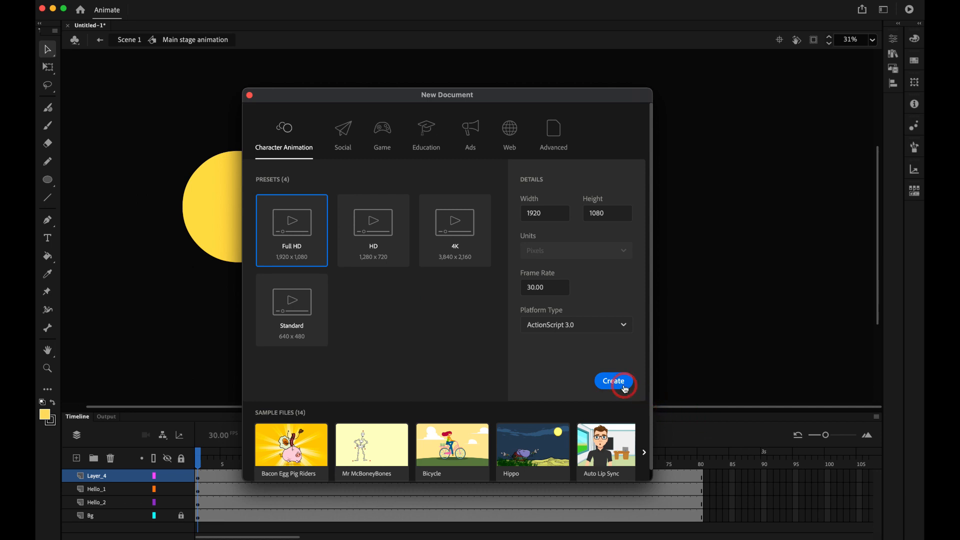
double_click(283, 308)
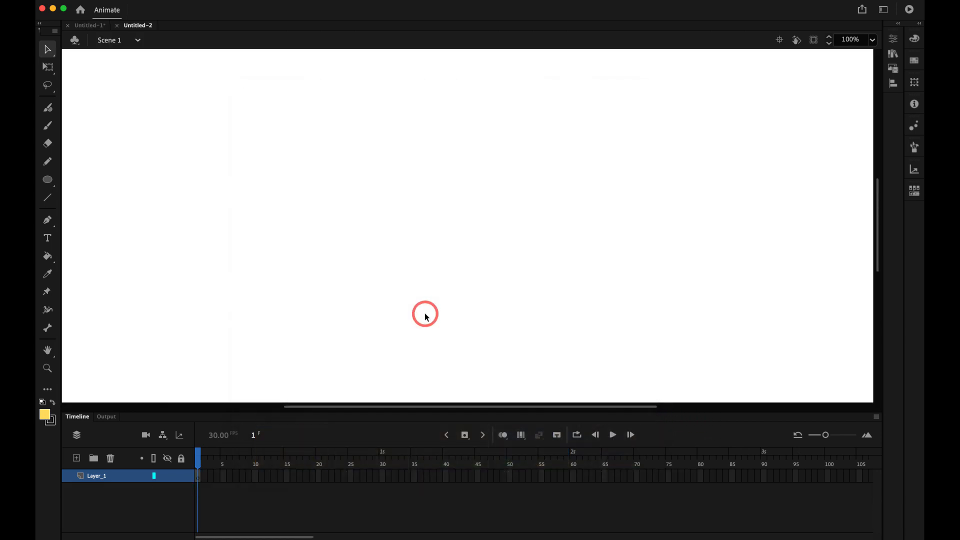
key(super+2)
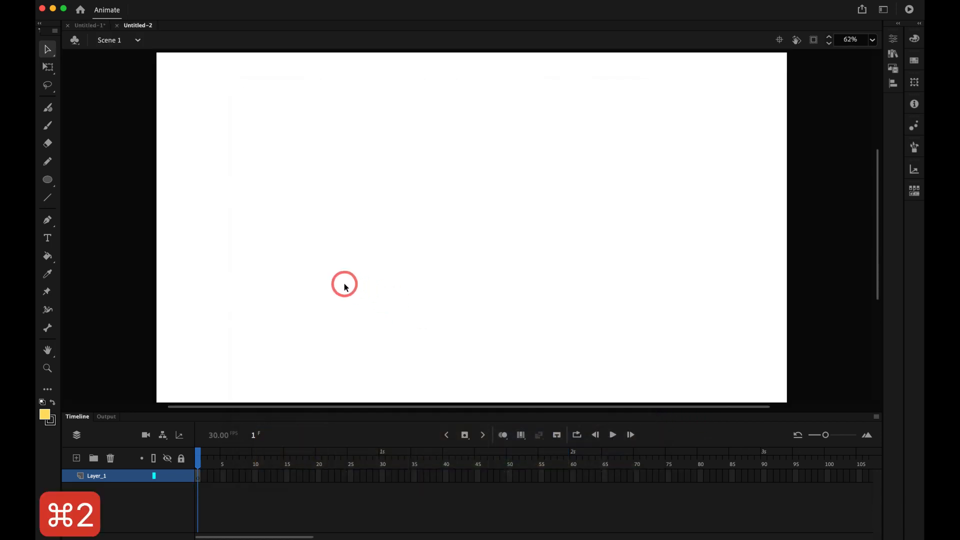
- Draw a yellow circle near the middle of the stage on Layer_1 and add a new layer above it
key(o)
drag(340, 180, 469, 309)
key(v)
click(416, 271)
click(76, 458)
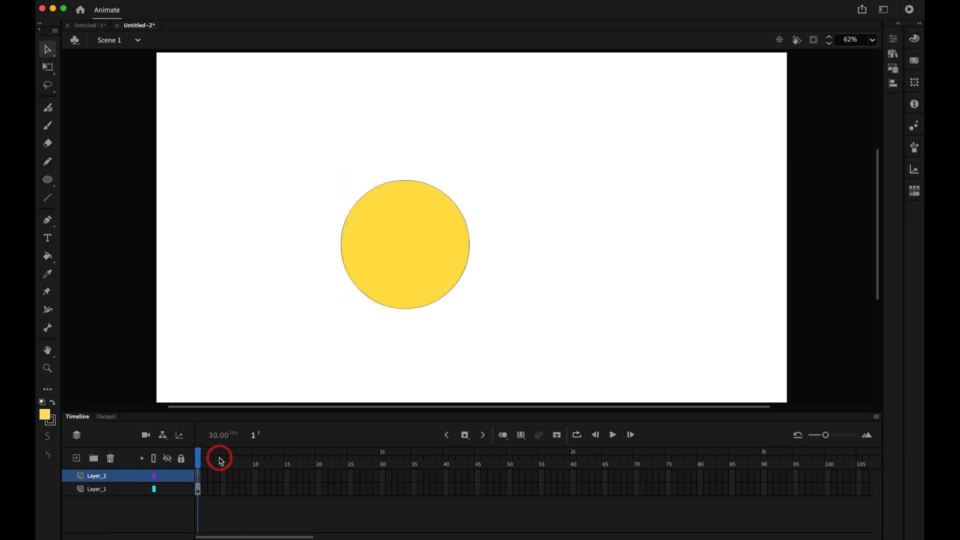
- Draw a blue rectangle on Layer_2 that overlaps the left part of the yellow circle
key(r)
click(915, 39)
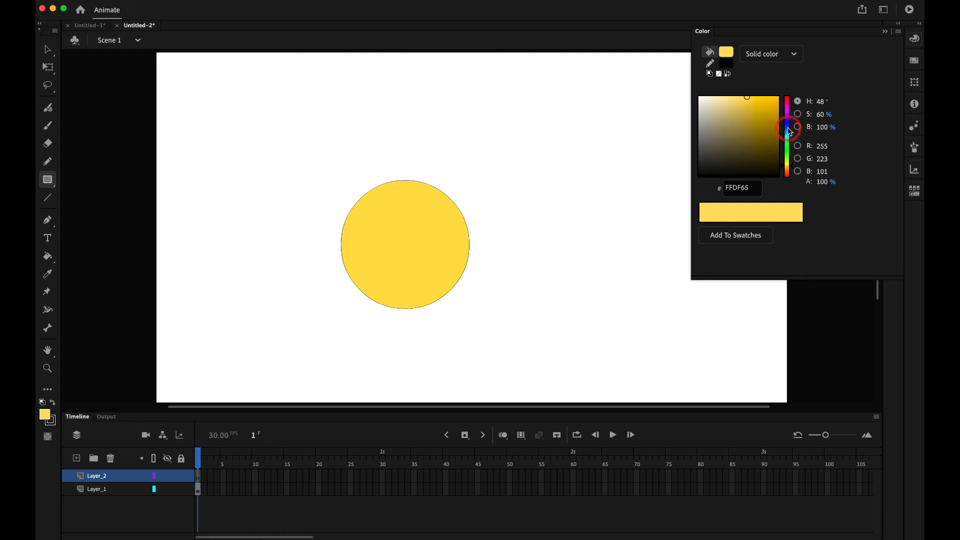
click(789, 133)
click(765, 111)
click(606, 180)
mouse_move(227, 199)
mouse_down()
mouse_move(353, 282)
mouse_move(393, 292)
mouse_up()
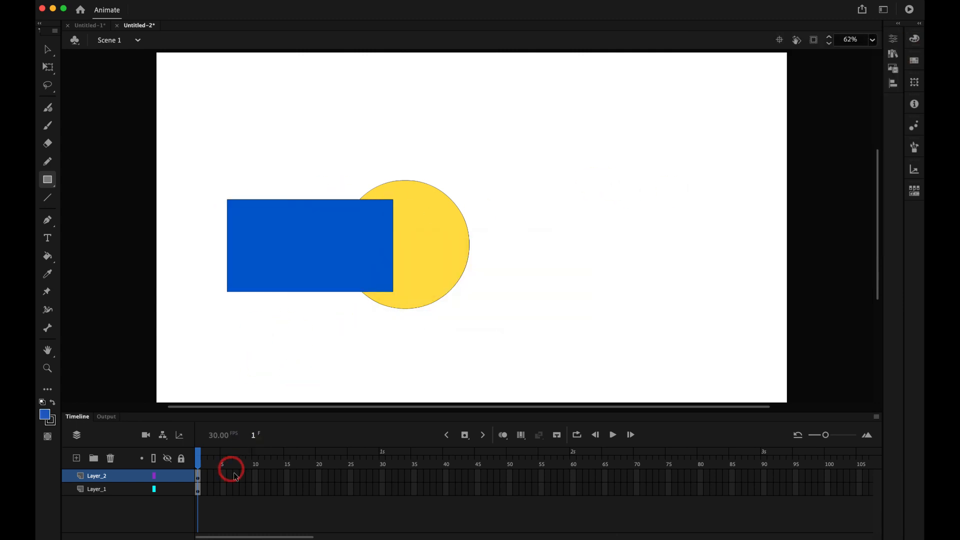
- Extend both layers to frame 25 and return to frame 1
drag(408, 481, 334, 495)
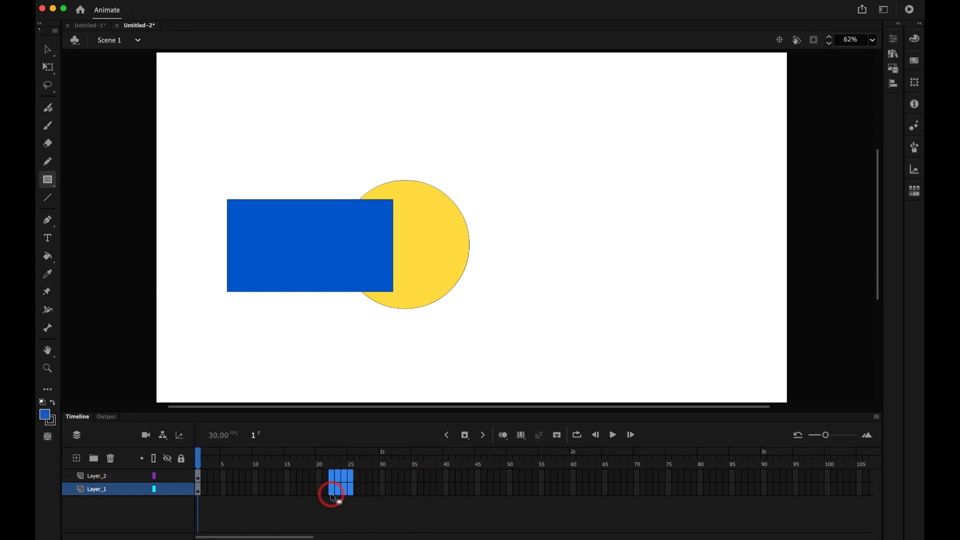
key(F5)
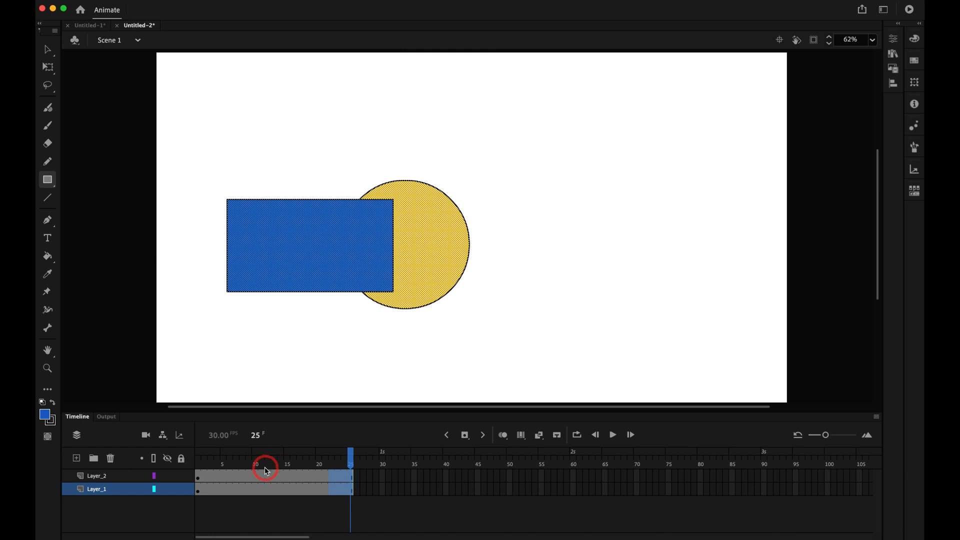
drag(249, 466, 175, 467)
- Try Layer_2 as a mask over Layer_1 and undo the masking
click(101, 475)
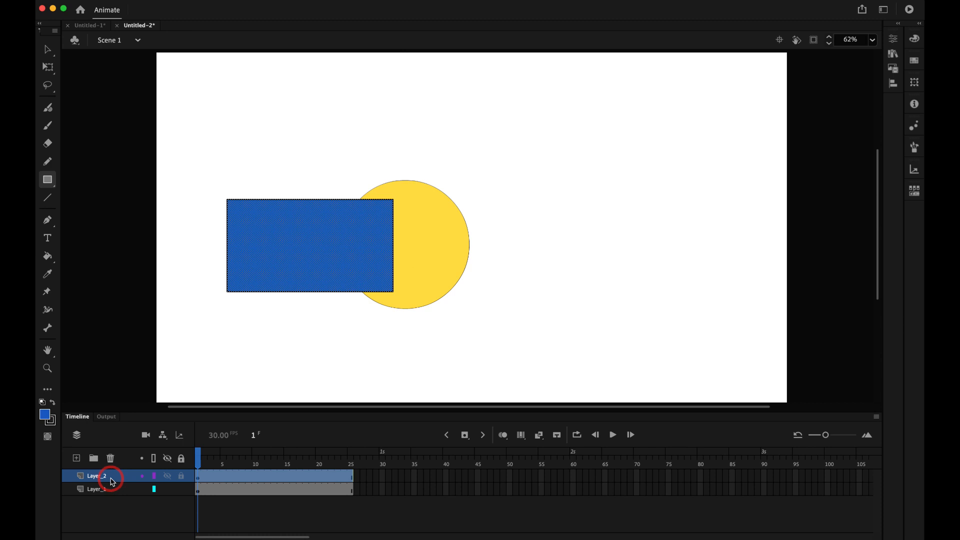
right_click(112, 481)
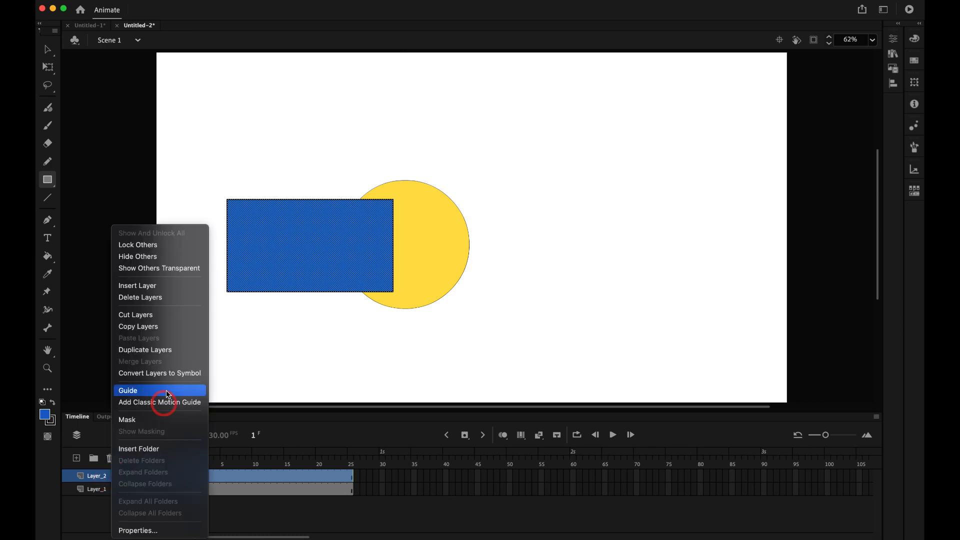
click(145, 424)
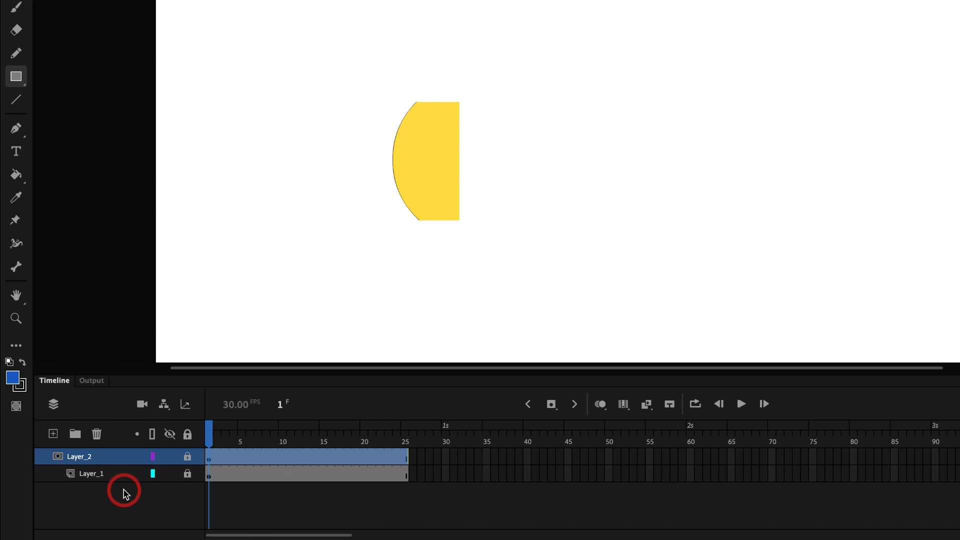
key(super+z)
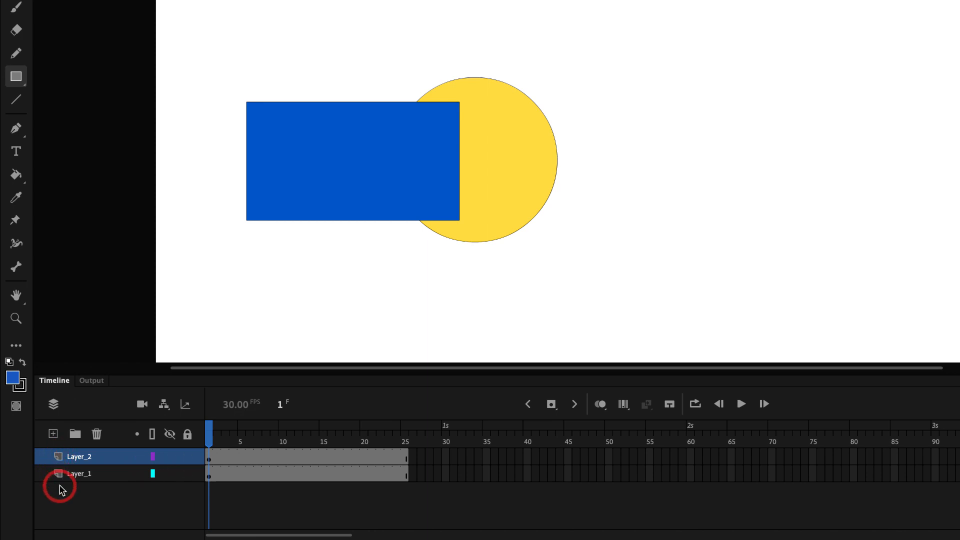
- Turn Layer_2 into a mask for Layer_1
right_click(72, 461)
click(118, 382)
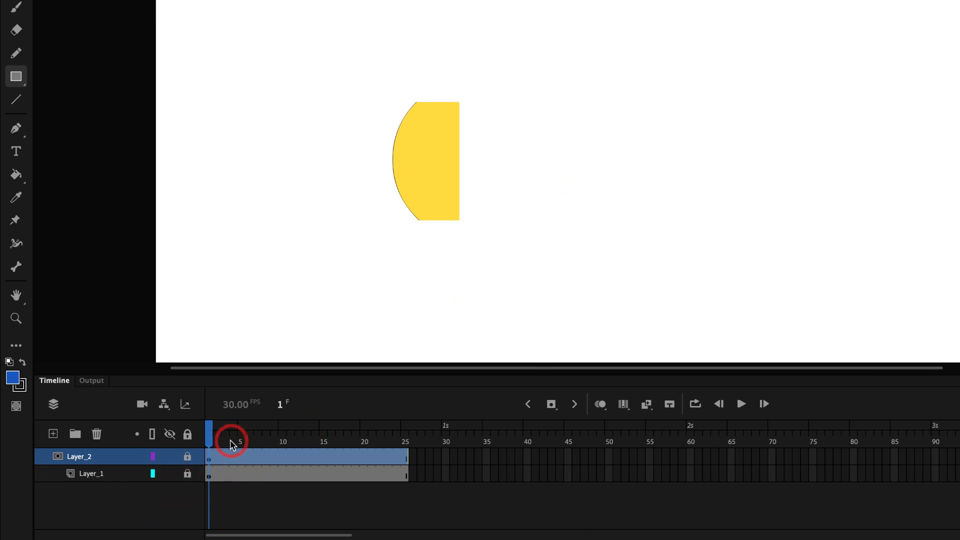
- Unlock and relock the mask layer and the masked layer in turn to compare the stage with and without masking
click(188, 457)
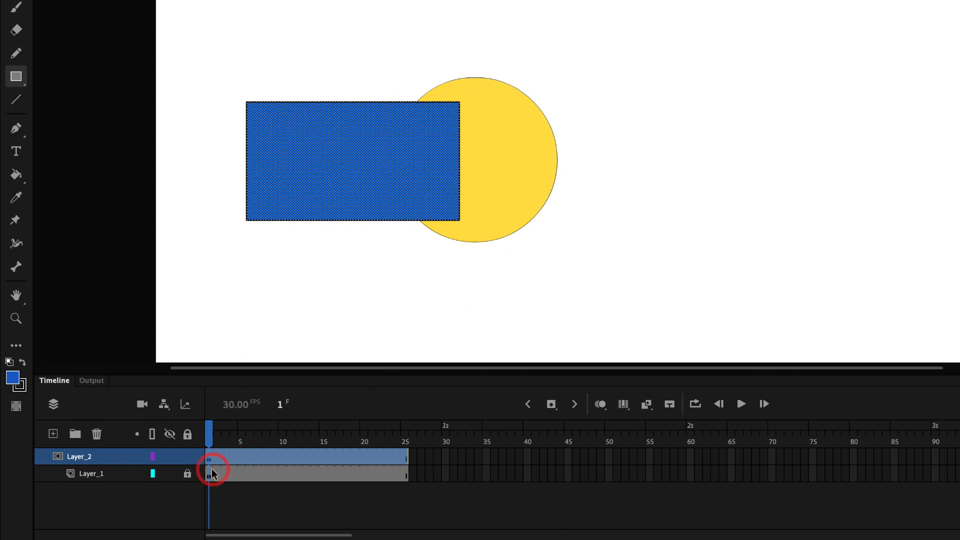
click(189, 459)
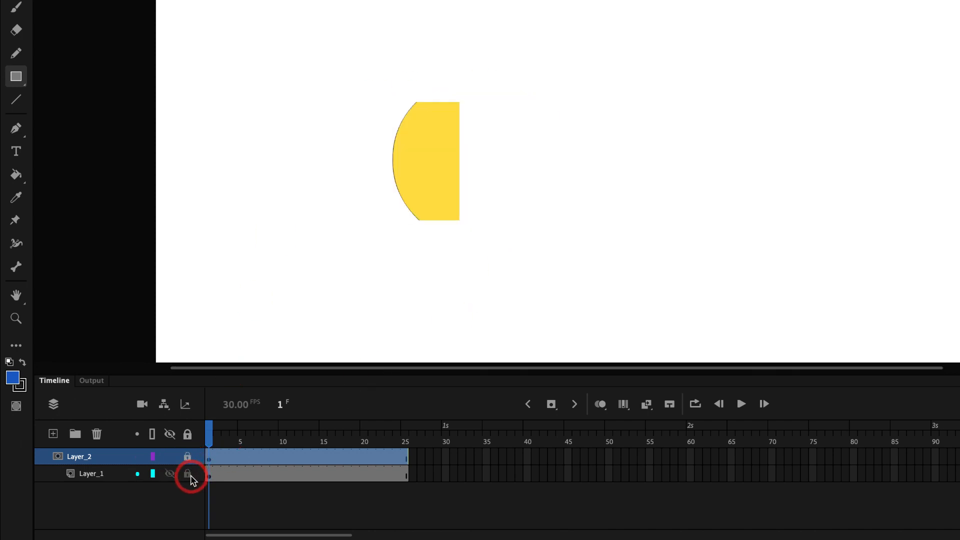
click(189, 475)
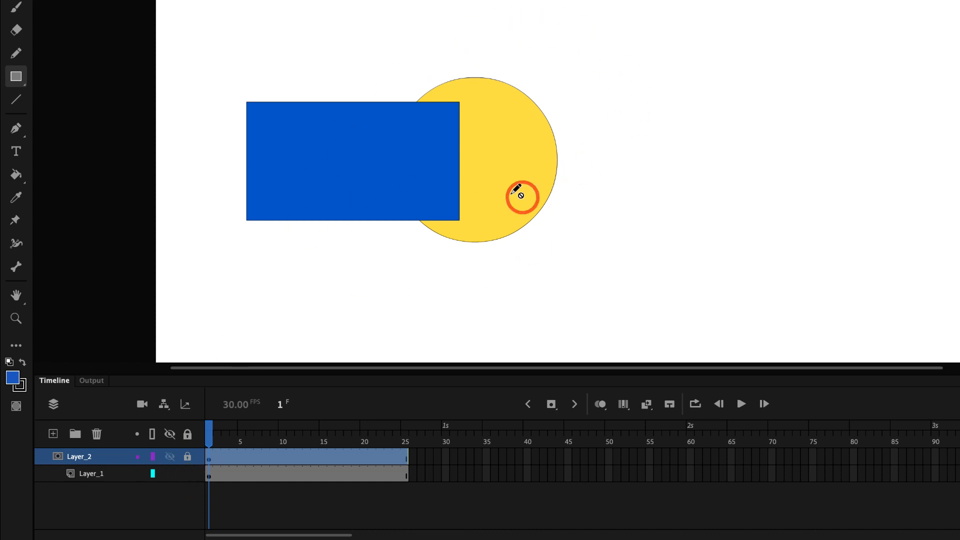
click(188, 474)
- Add two new layers above Layer_1 within the mask group
click(92, 477)
click(52, 429)
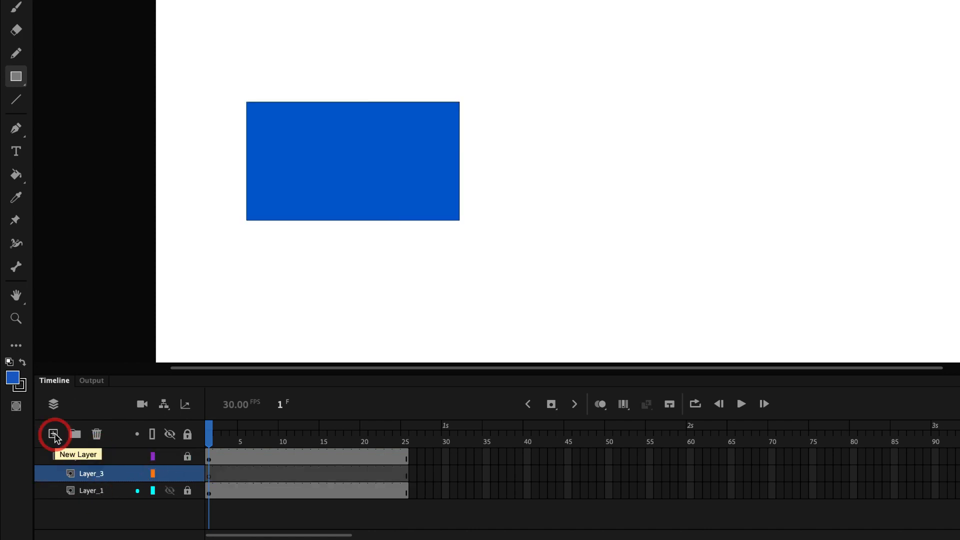
click(52, 429)
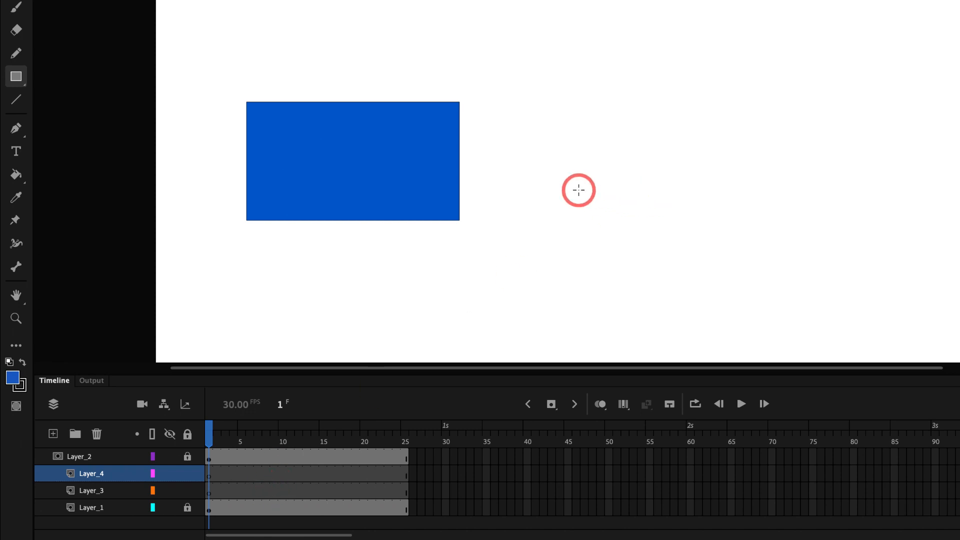
- Paint freehand brush strokes across and around the rectangle on Layer_4 and recolour them red
key(b)
mouse_move(510, 10)
mouse_down()
mouse_move(553, 74)
mouse_move(499, 151)
mouse_up()
mouse_move(388, 31)
mouse_down()
mouse_move(401, 148)
mouse_move(493, 186)
mouse_up()
key(super+a)
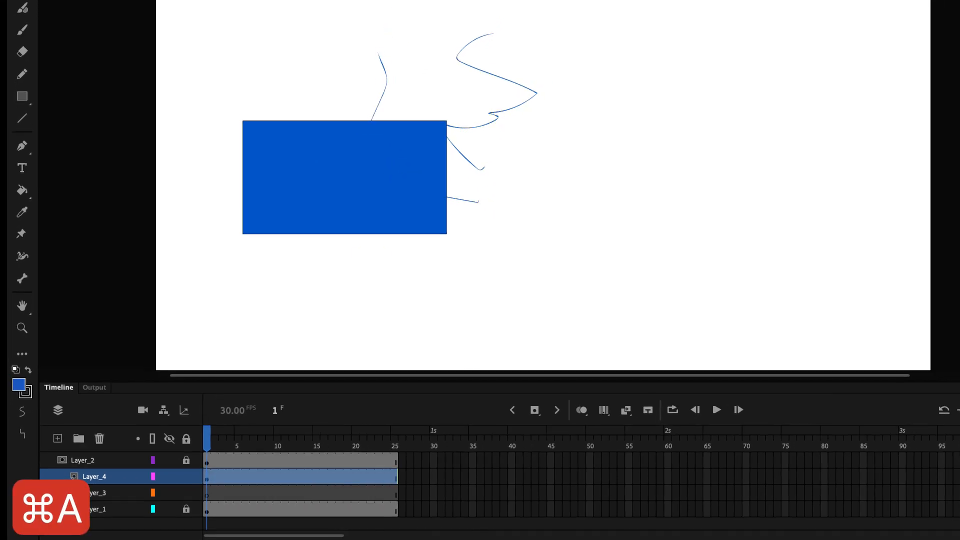
click(914, 39)
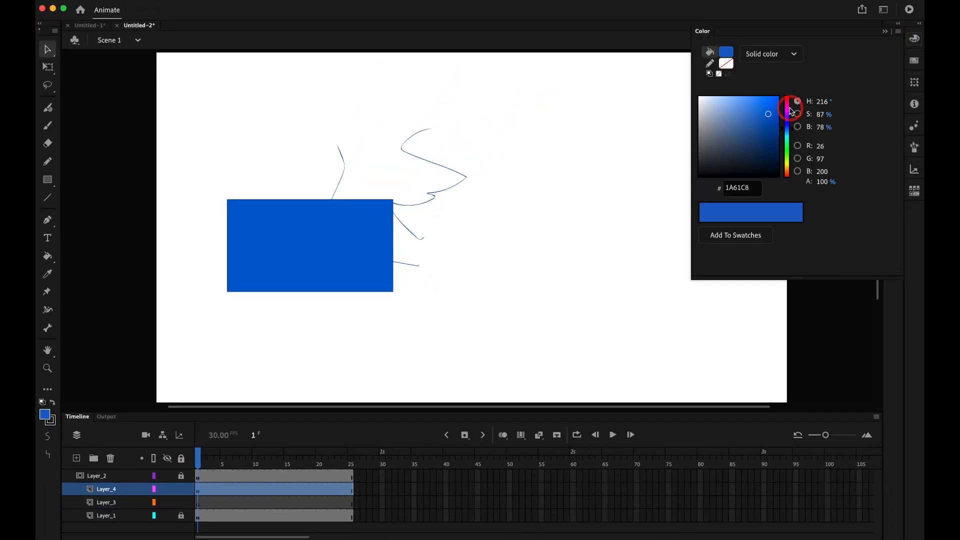
click(789, 111)
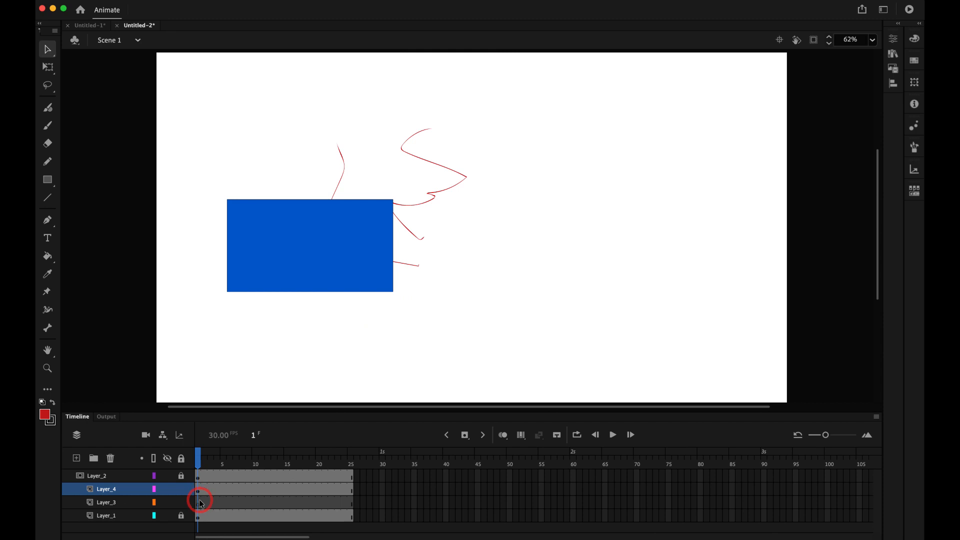
- Paint red curved brush strokes on Layer_3 extending from the rectangle's right side
click(200, 503)
key(b)
mouse_move(517, 228)
mouse_down()
mouse_move(422, 219)
mouse_move(482, 260)
mouse_move(394, 230)
mouse_up()
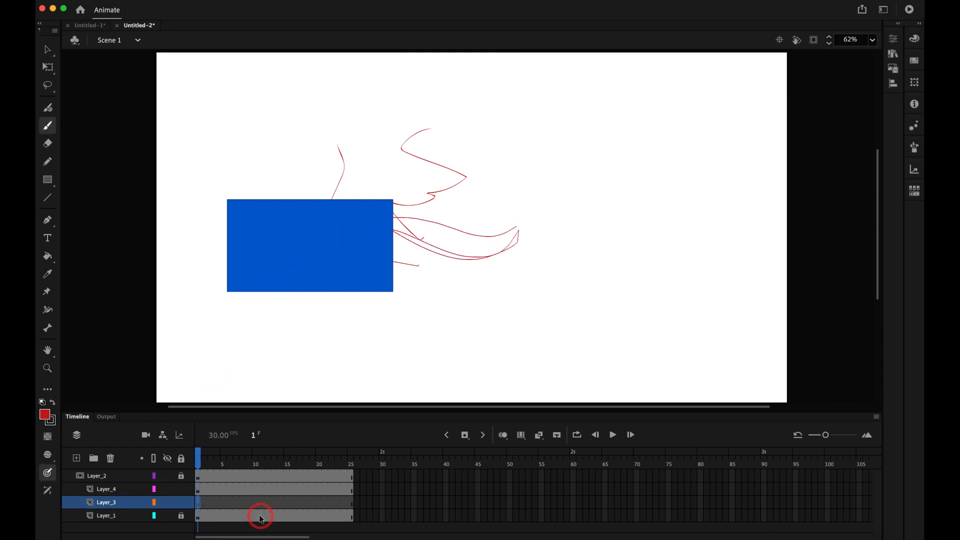
- Recolour the brush strokes on Layer_3 dark green and lock all layers to preview the masked artwork
click(913, 41)
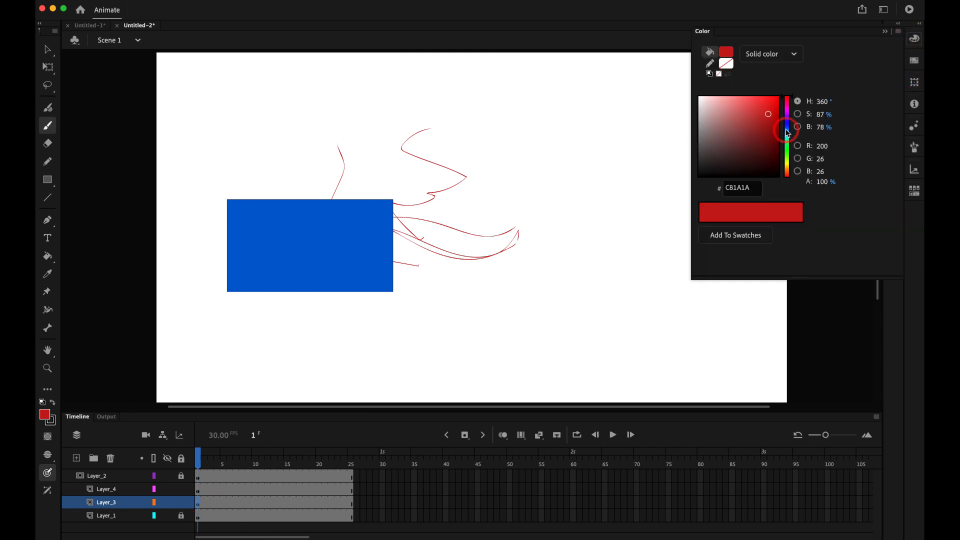
click(788, 142)
drag(766, 140, 767, 148)
click(565, 196)
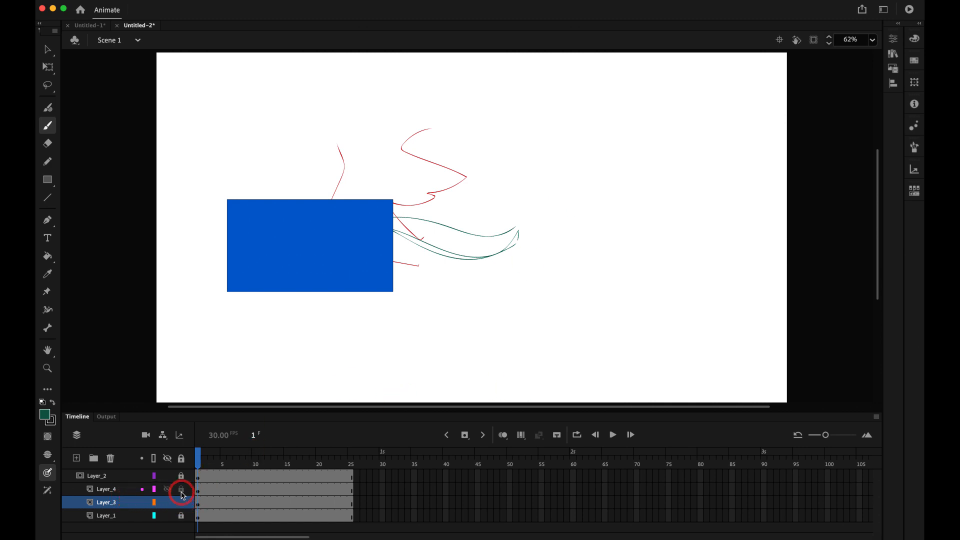
click(182, 458)
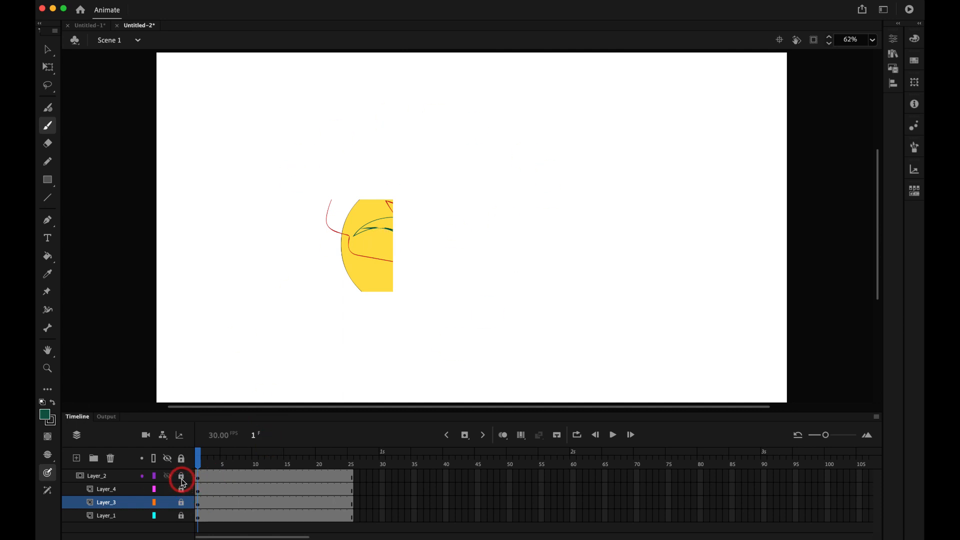
- Unlock mask layer Layer_2, view it as outlines to draw an ellipse over the circle's upper-right edge, and restore its filled display
click(181, 475)
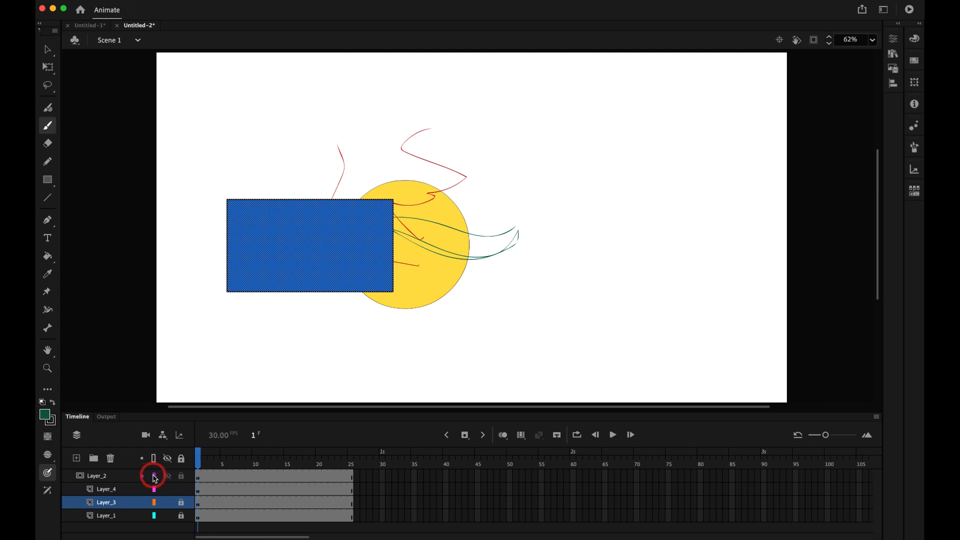
click(154, 477)
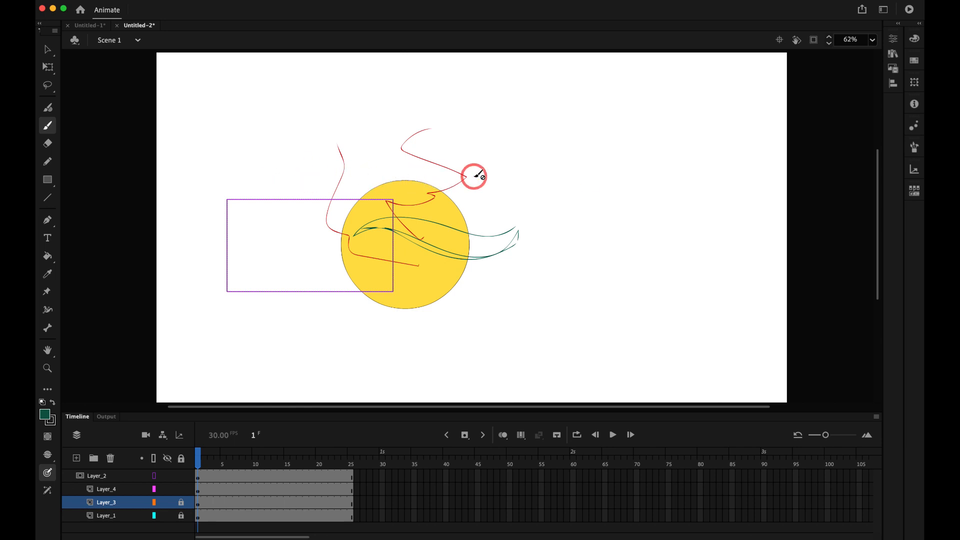
scroll(474, 175, right, 2)
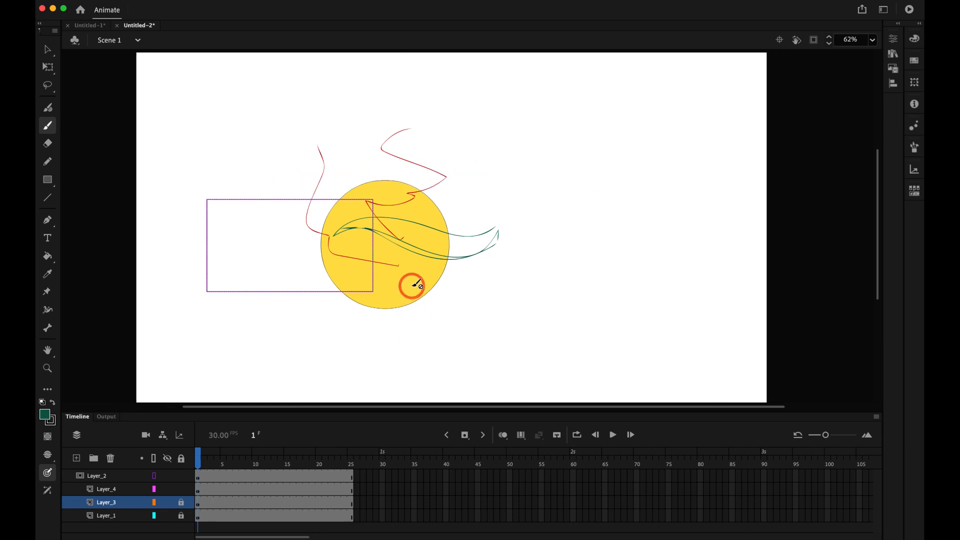
key(o)
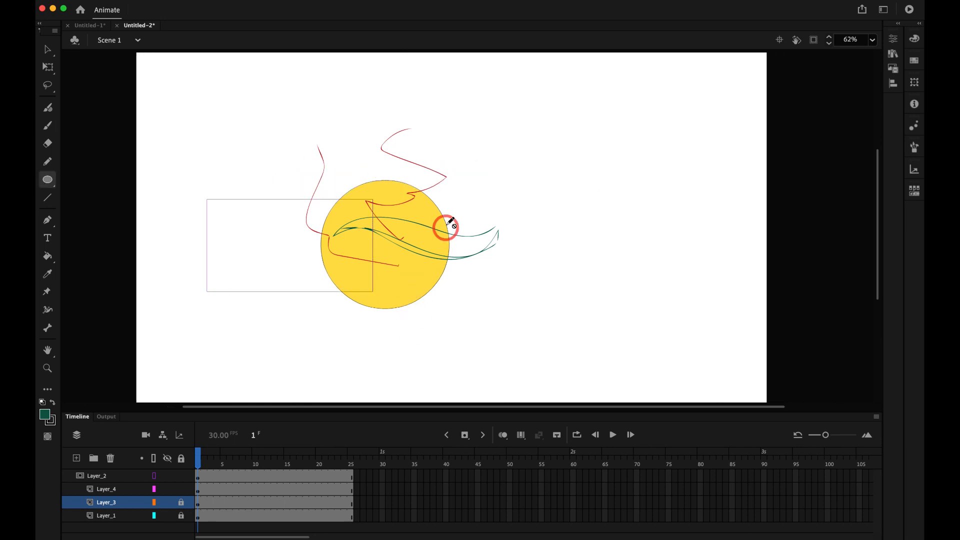
click(205, 478)
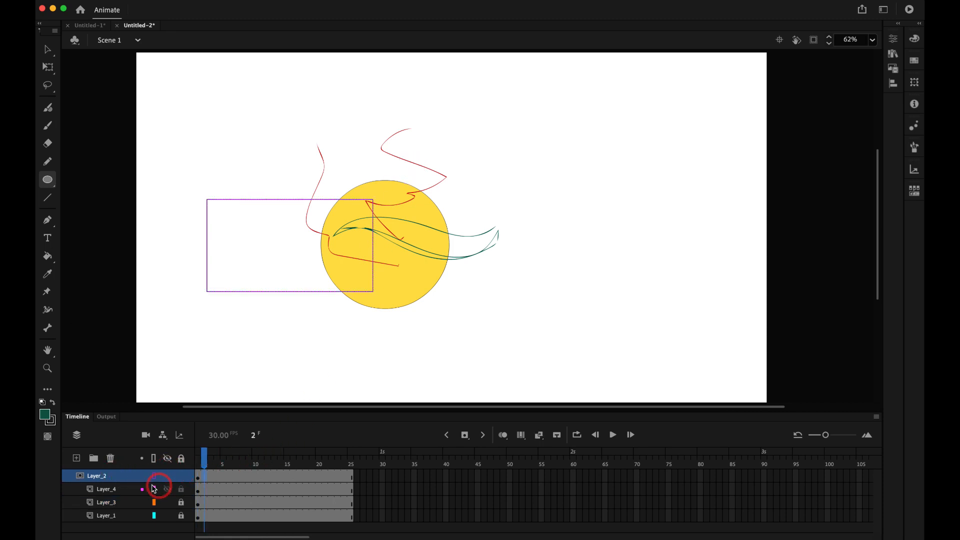
drag(404, 160, 499, 216)
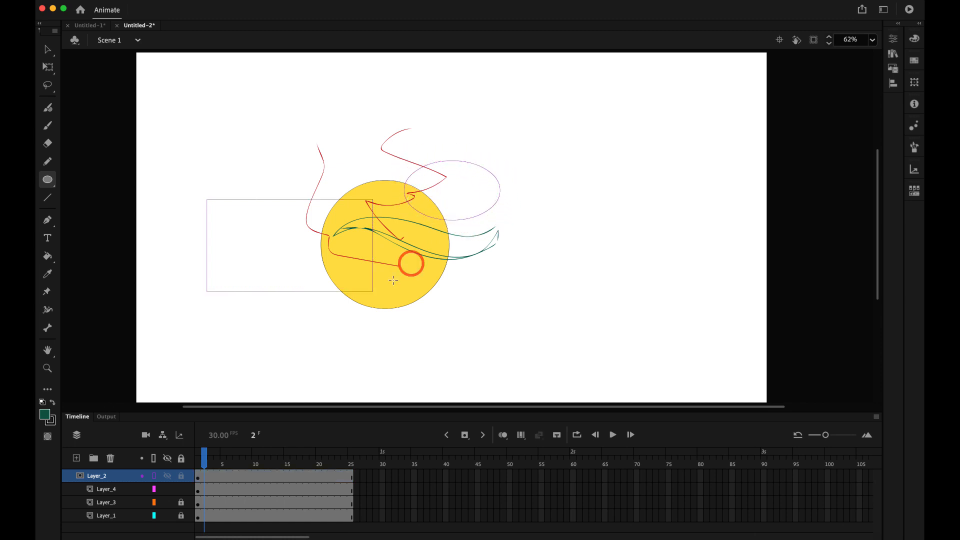
click(153, 479)
- Lock all layers to check the masking through both shapes, and unlock Layer_2 again
click(183, 461)
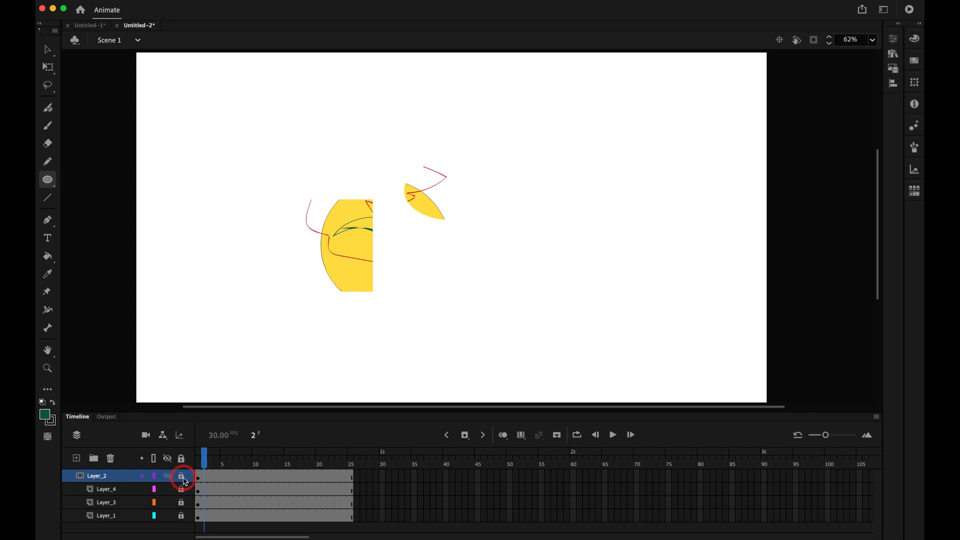
click(182, 478)
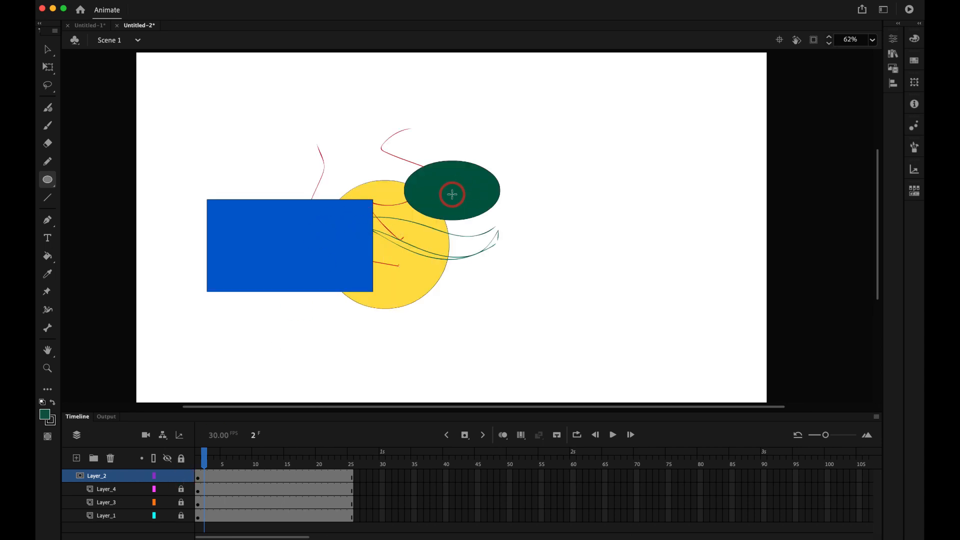
scroll(453, 194, left, 3)
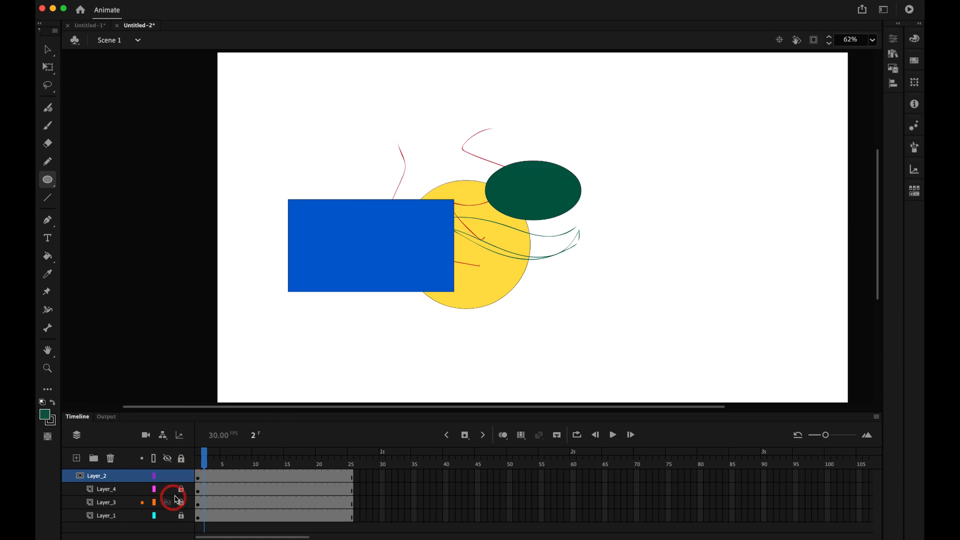
- Group the rectangle and ellipse on Layer_2 and toggle the layer's lock to check the mask
click(198, 478)
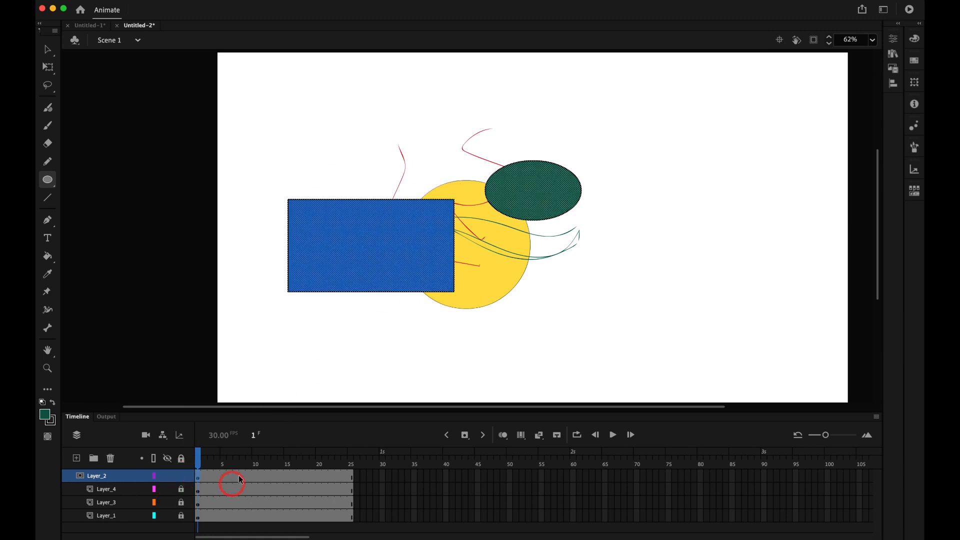
click(907, 39)
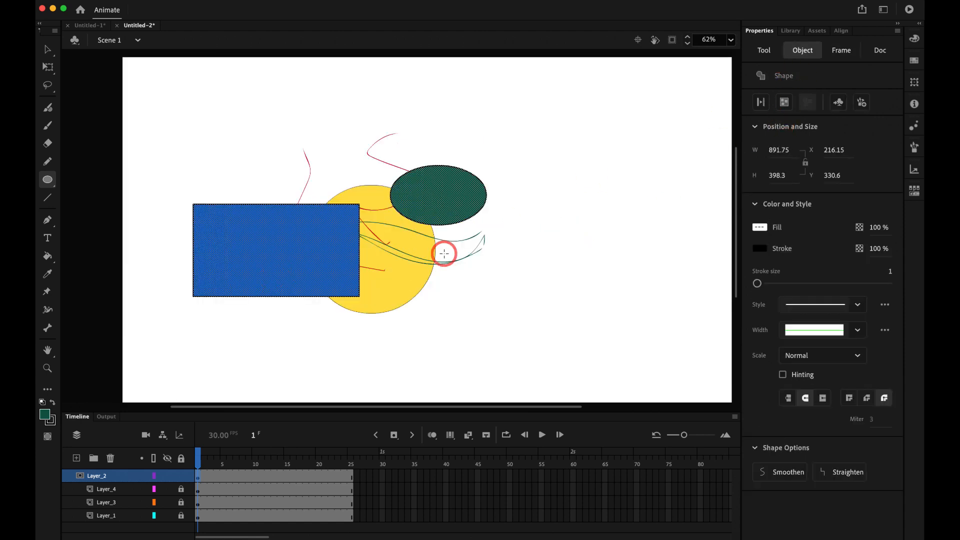
click(181, 476)
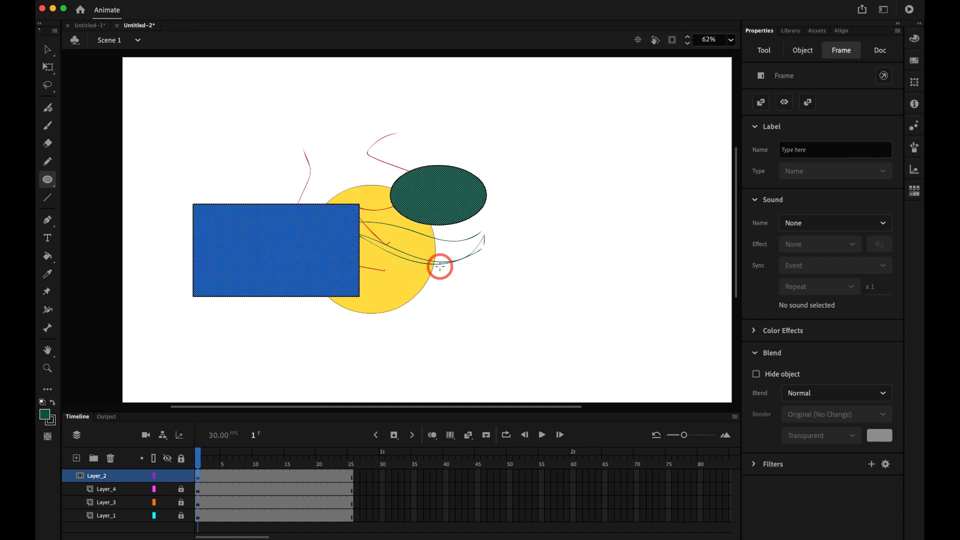
key(super+g)
key(v)
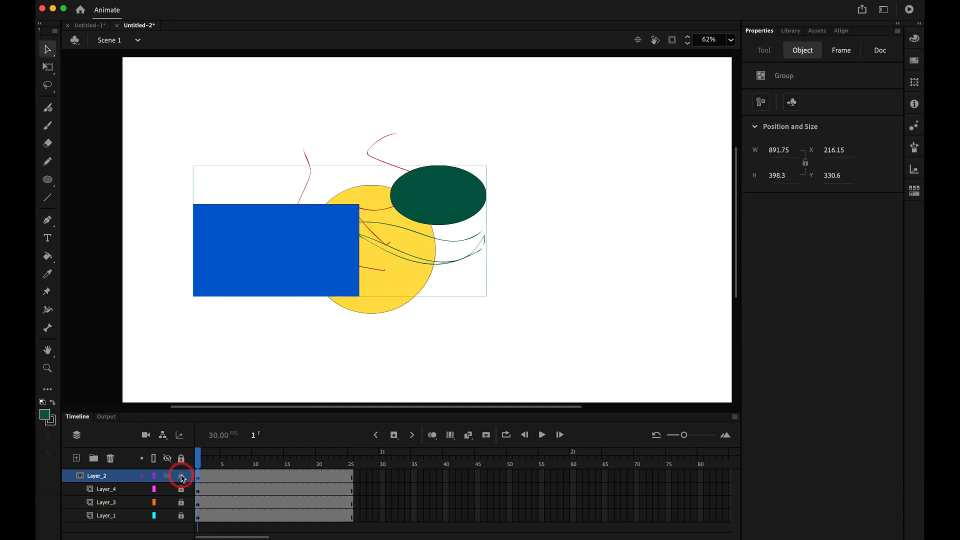
click(182, 476)
click(182, 478)
- Convert the grouped shapes into a Graphic symbol and lock and unlock Layer_2 to check the mask
click(311, 279)
click(289, 274)
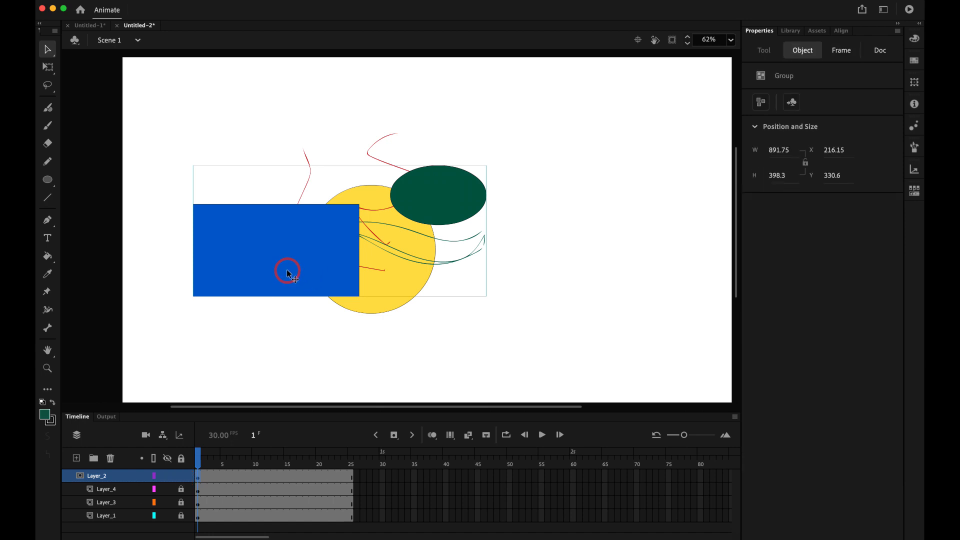
key(F8)
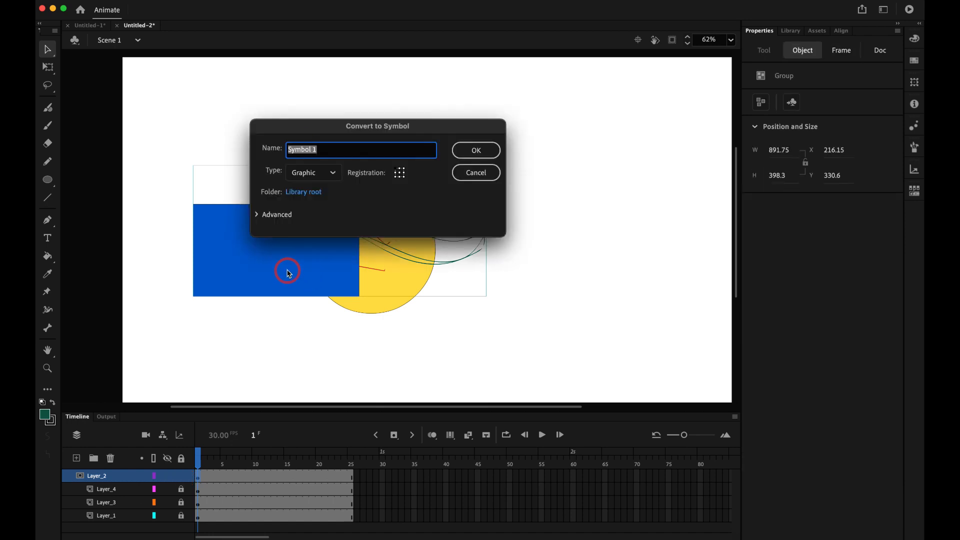
click(456, 159)
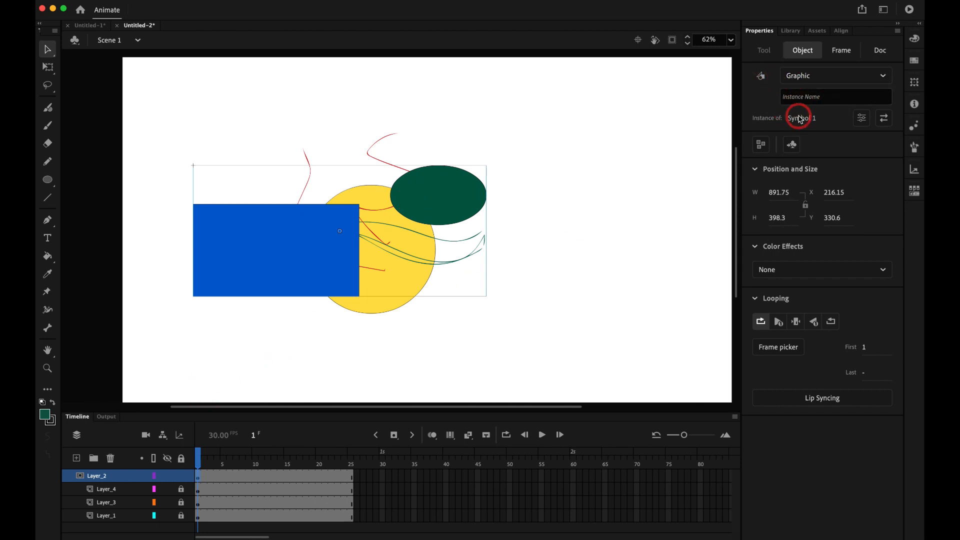
click(181, 476)
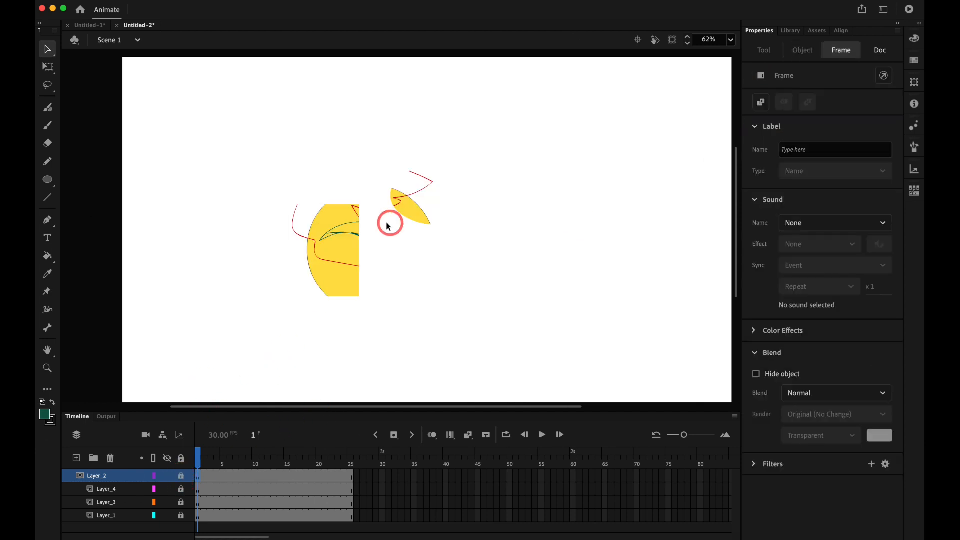
click(182, 478)
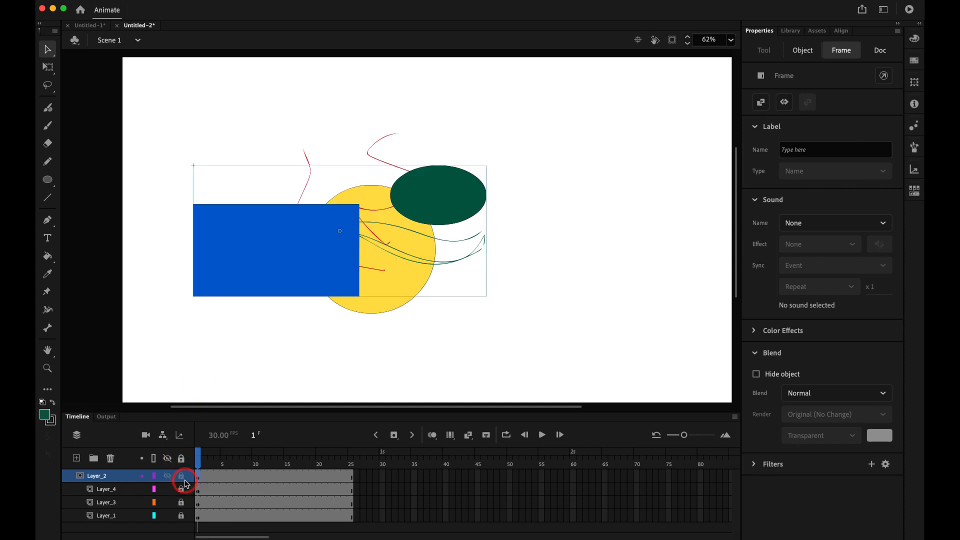
- Insert a keyframe at frame 25 on Layer_2, rotate the symbol about a quarter turn and move it down and to the right
click(348, 489)
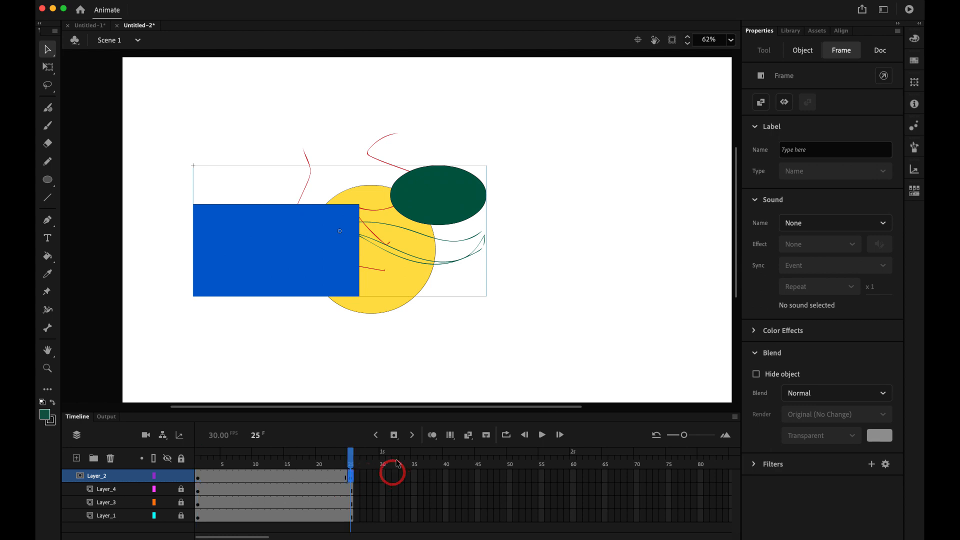
key(F6)
key(q)
drag(494, 303, 413, 95)
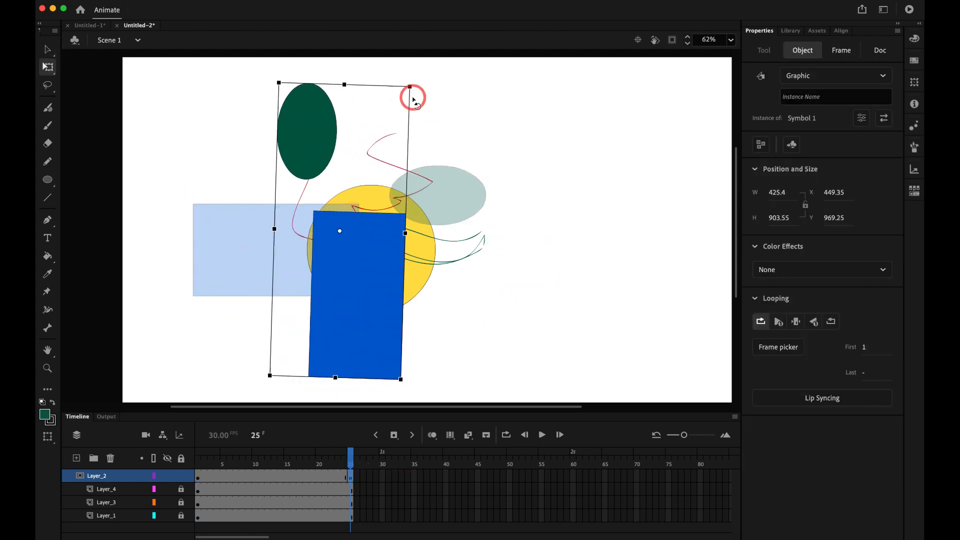
drag(337, 266, 375, 302)
- Create a classic tween between the Layer_2 keyframes, lock the layer and scrub the timeline to preview the animated mask
right_click(314, 476)
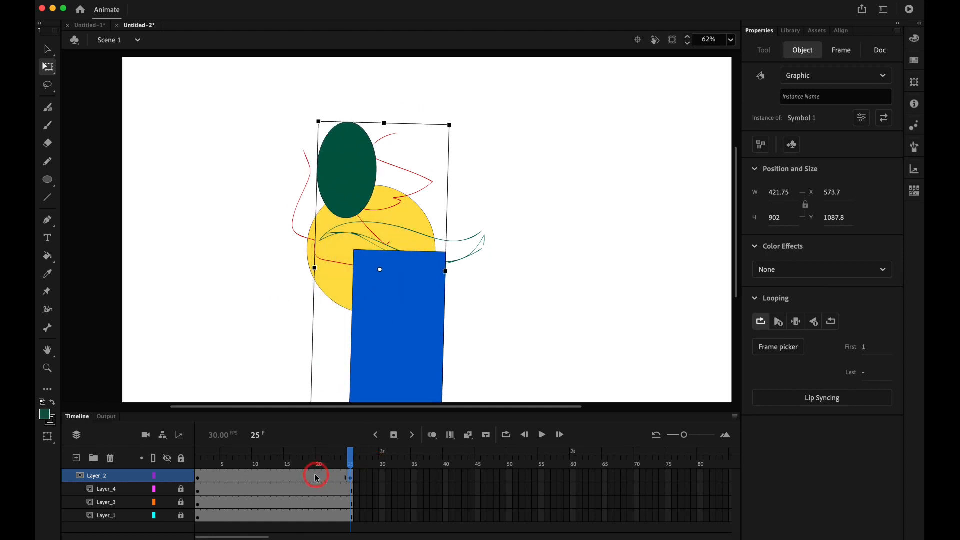
click(382, 216)
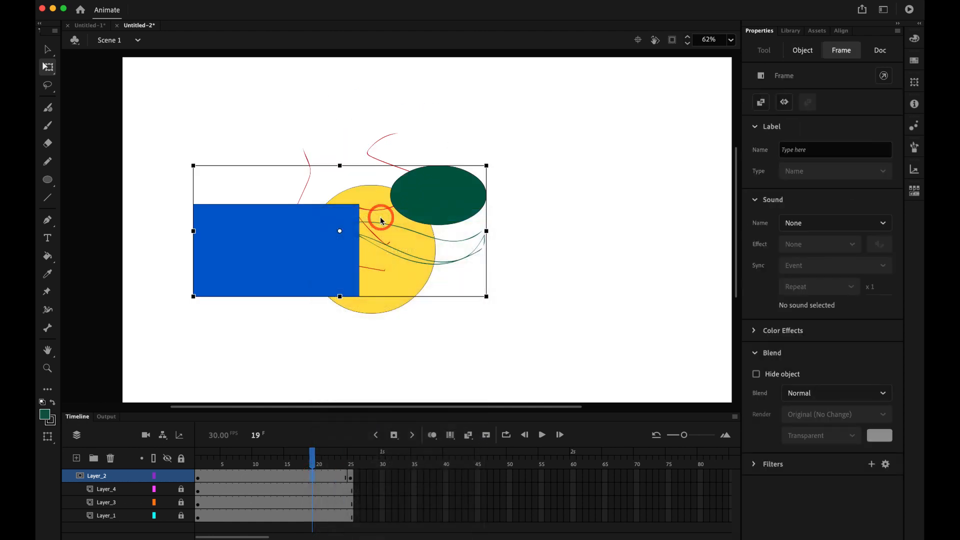
click(182, 476)
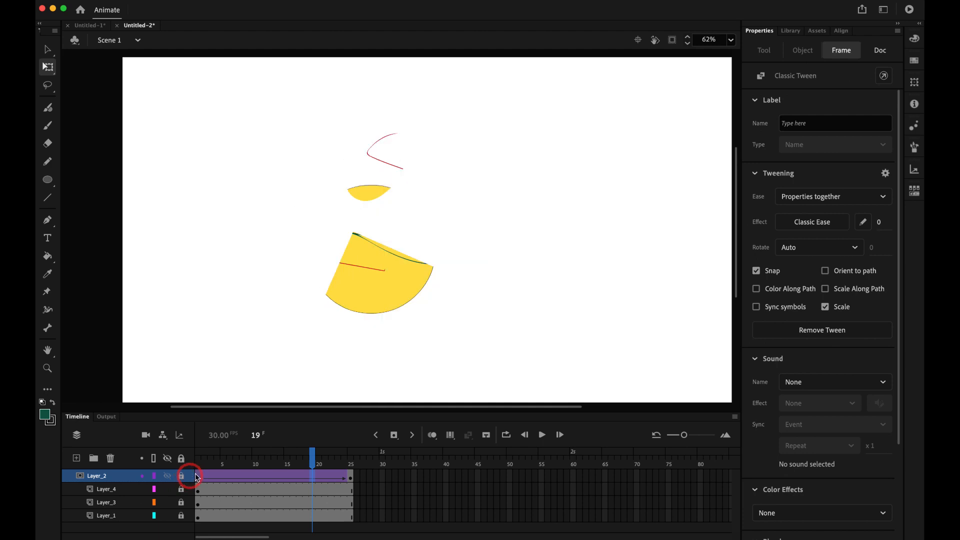
drag(289, 454, 330, 473)
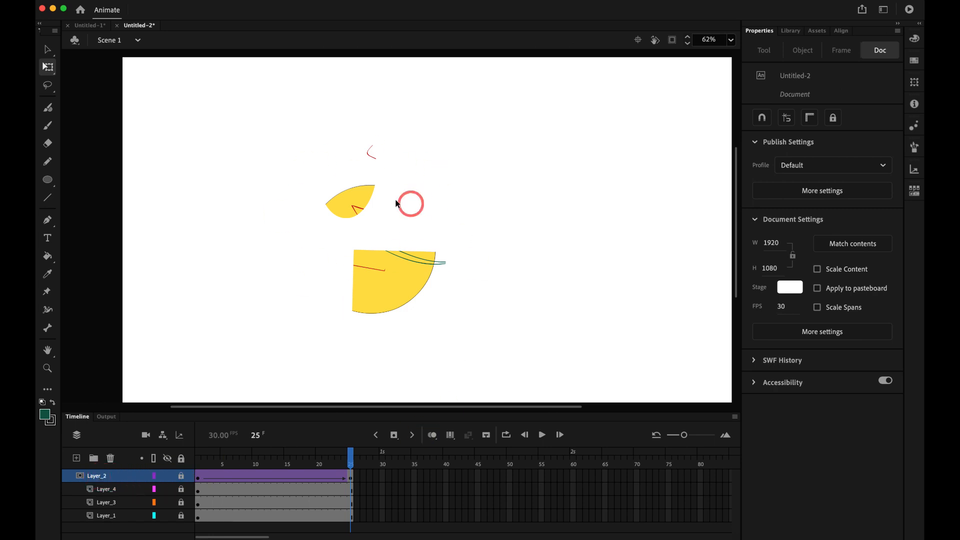
scroll(129, 489, right, 5)
scroll(232, 501, left, 5)
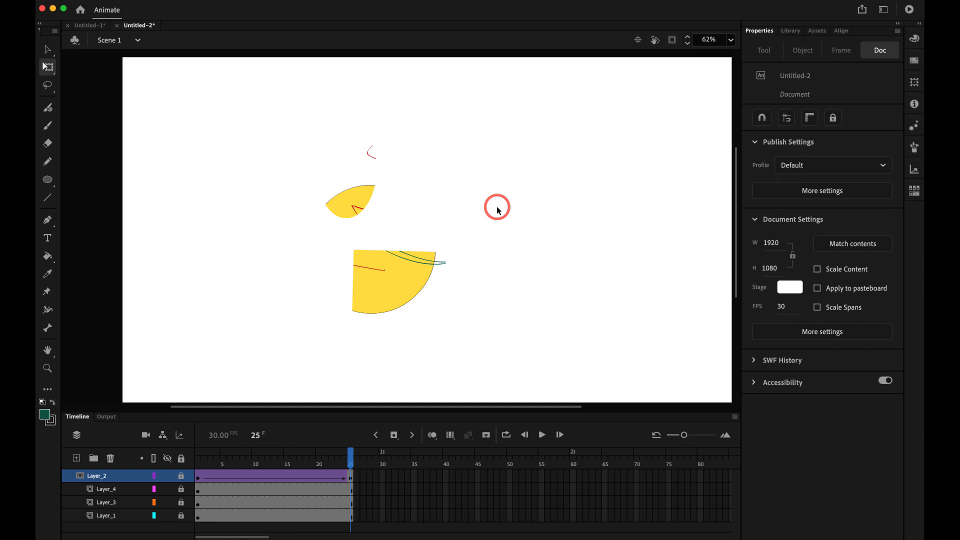
- Switch to the Untitled-1 document and turn Layer_4 into a mask over Hello_1
click(91, 26)
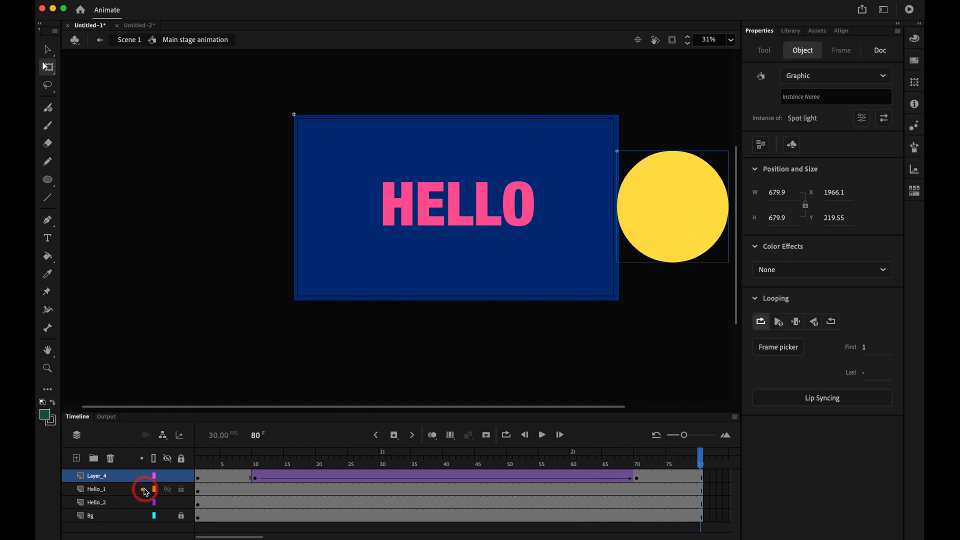
right_click(115, 477)
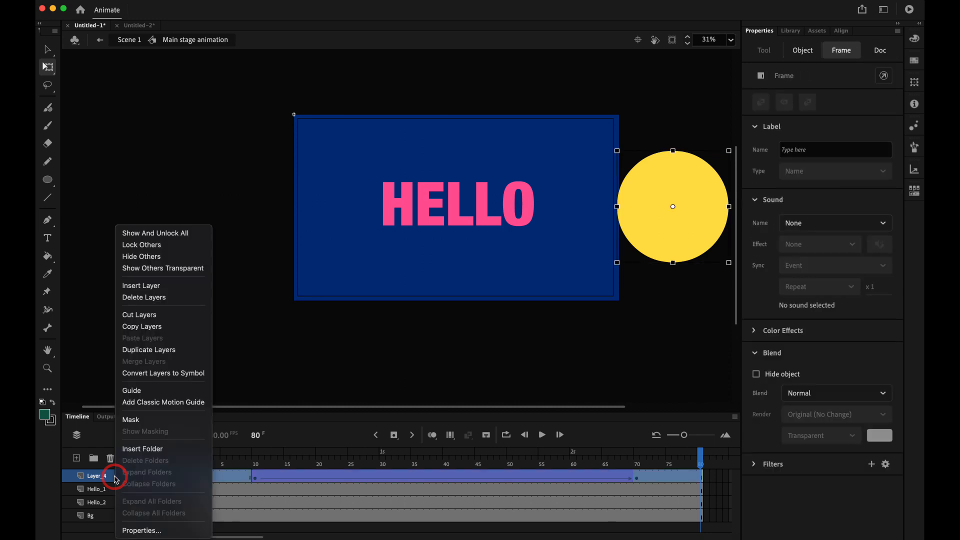
click(158, 424)
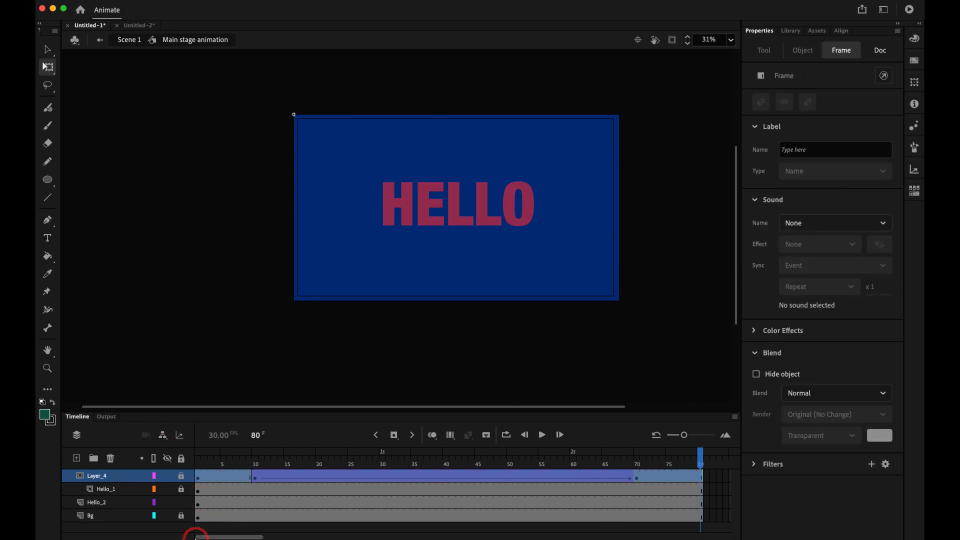
- Rename the mask layer as Spot_Light_1
double_click(99, 477)
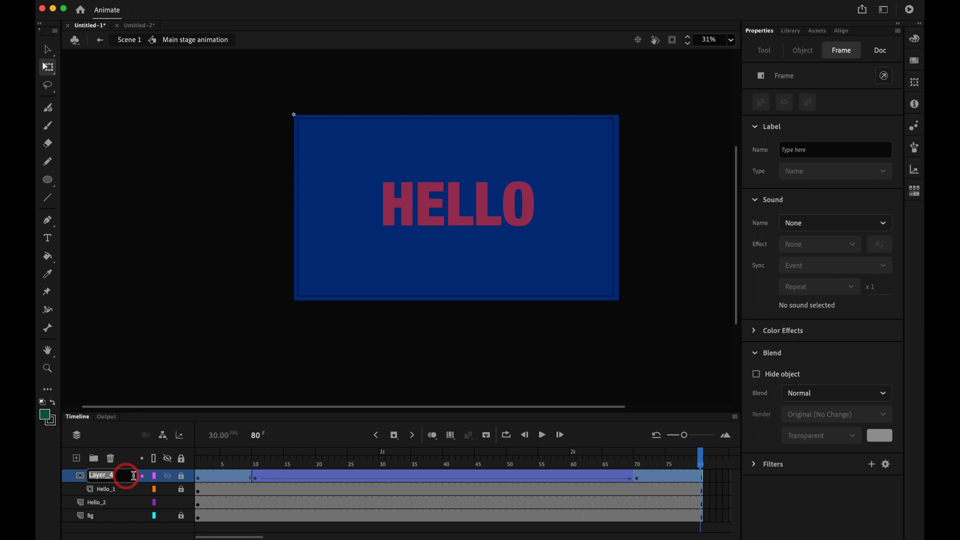
text(Spot Light_1)
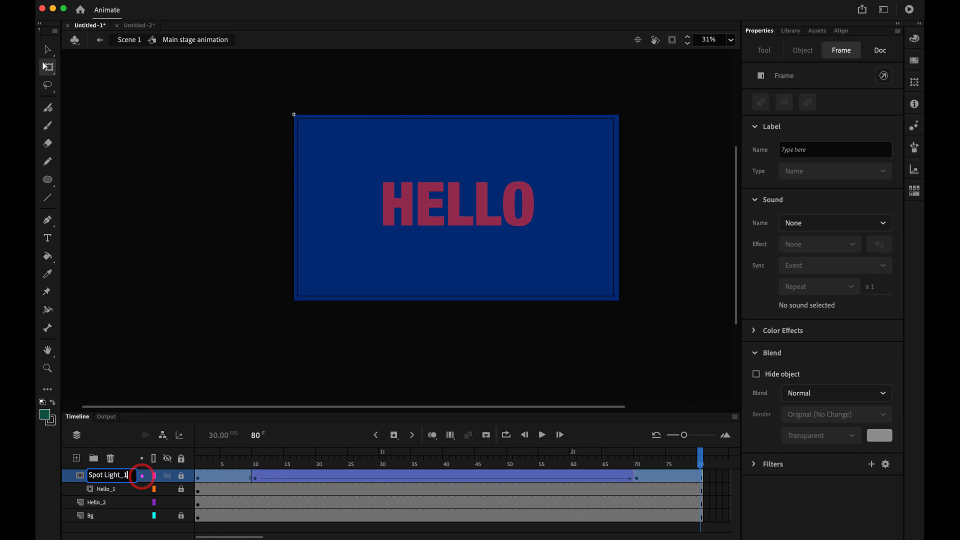
key(Return)
- Play the spotlight animation from the start and examine the masked HELLO text around frame 40
click(195, 464)
key(Return)
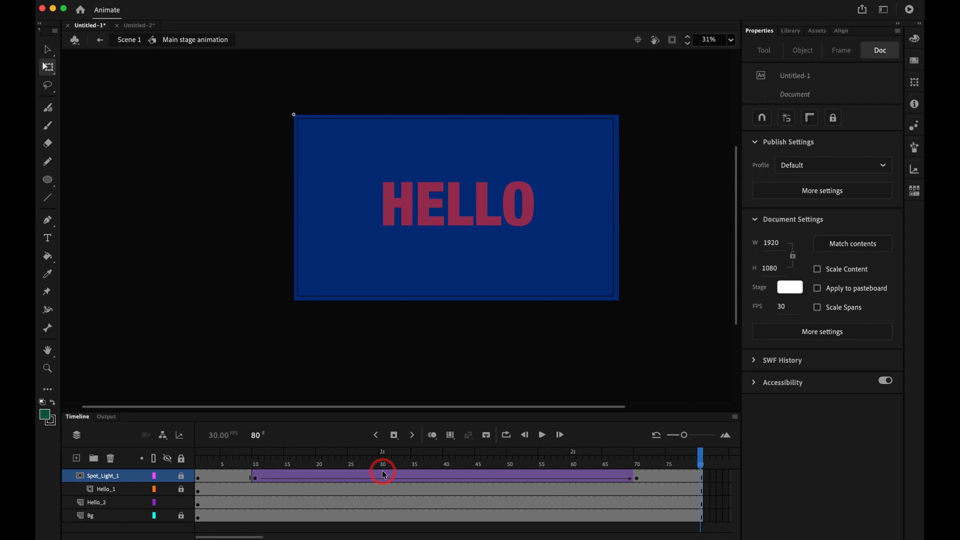
drag(317, 472, 448, 526)
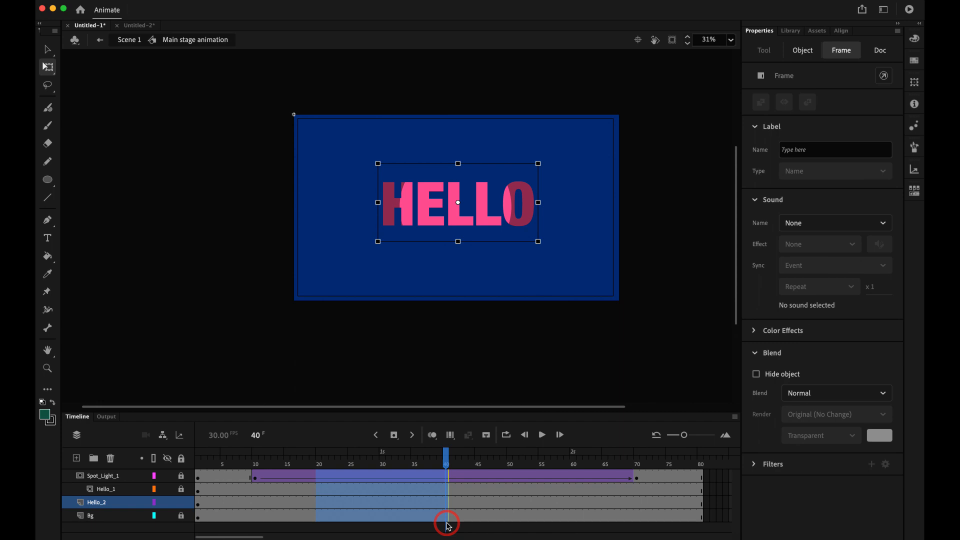
- Insert frames on all layers over the selected frame 20–40 range to lengthen the spotlight tween, and replay the animation
key(F5)
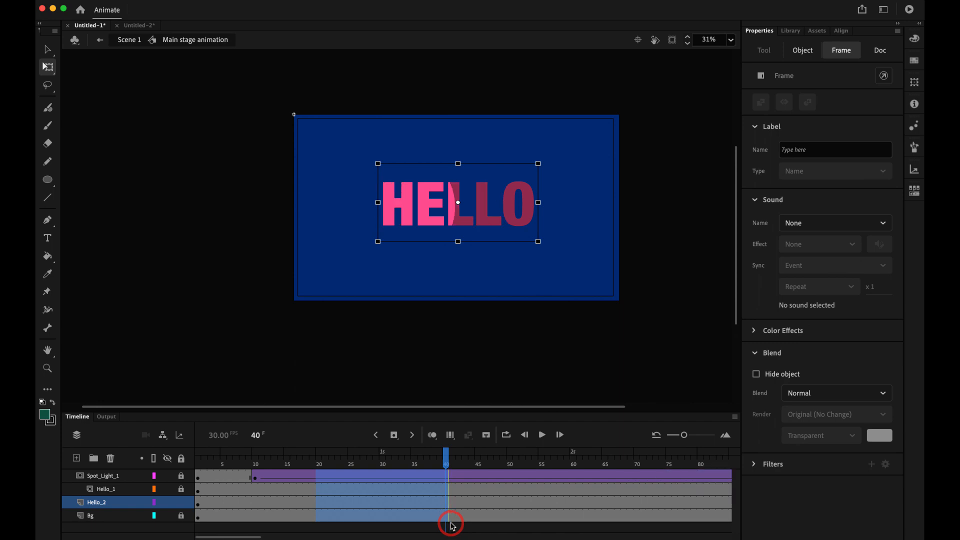
click(199, 458)
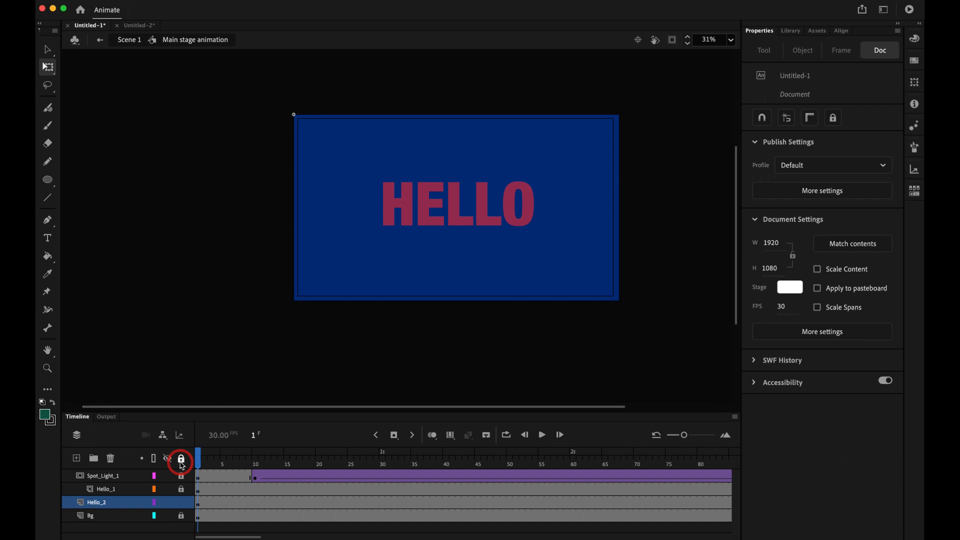
key(Return)
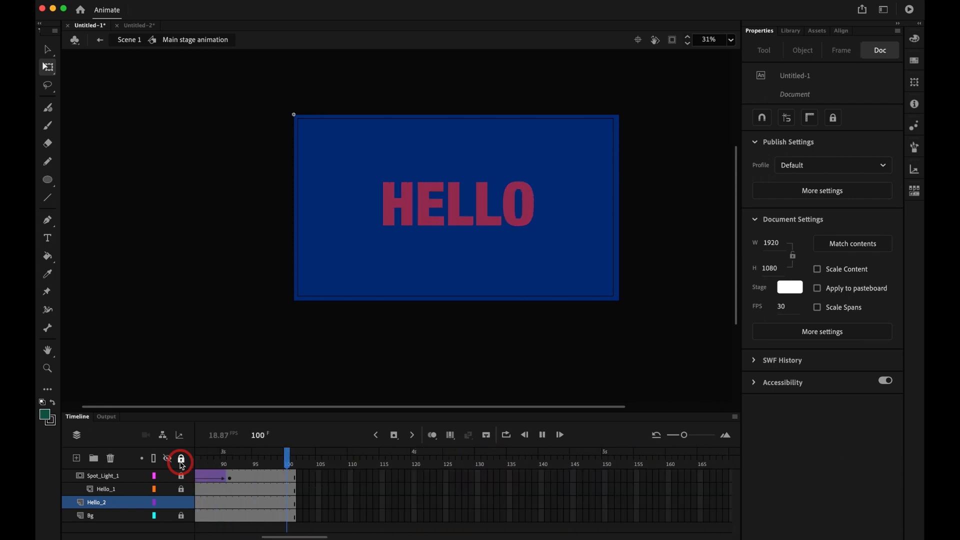
key(Return)
key(Return)
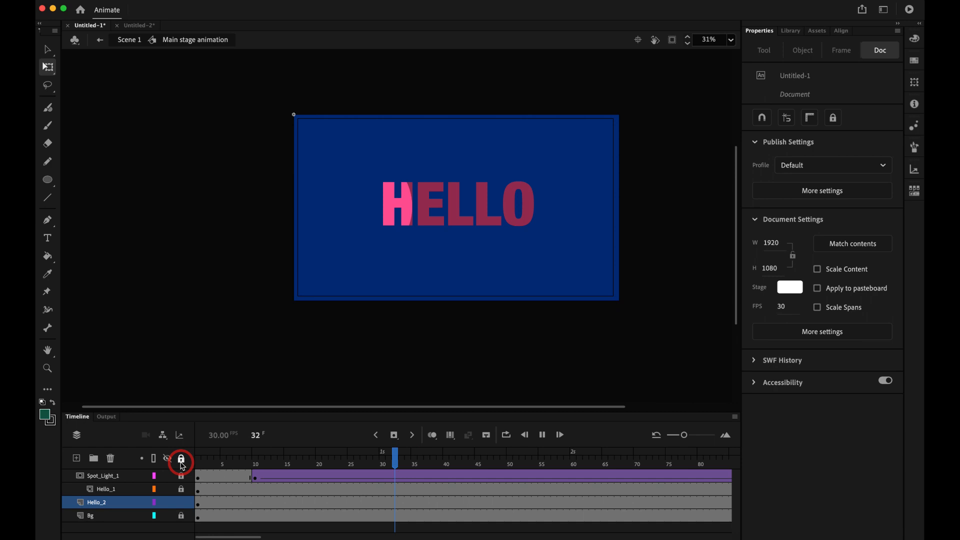
- Darken the Hello_2 text to the fill colour 712B43
drag(253, 411, 253, 382)
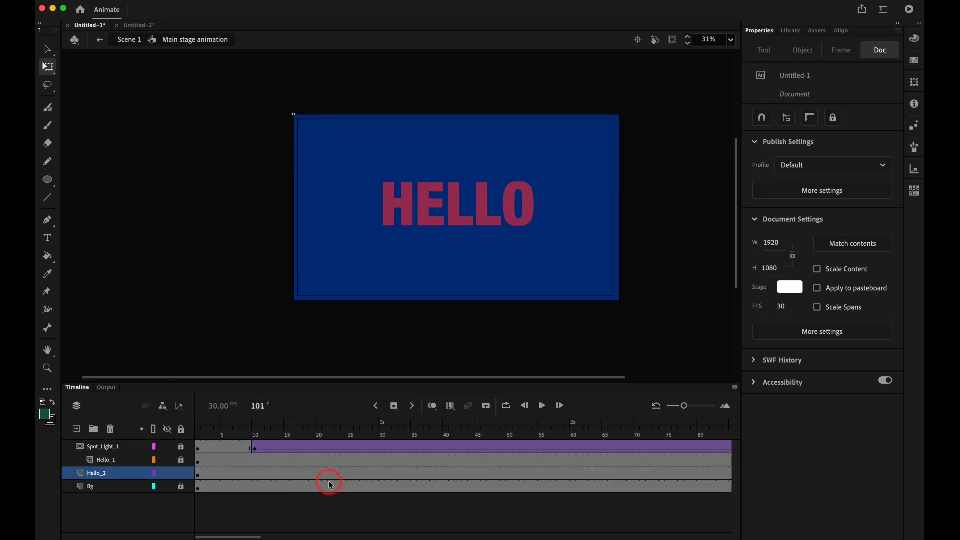
click(199, 473)
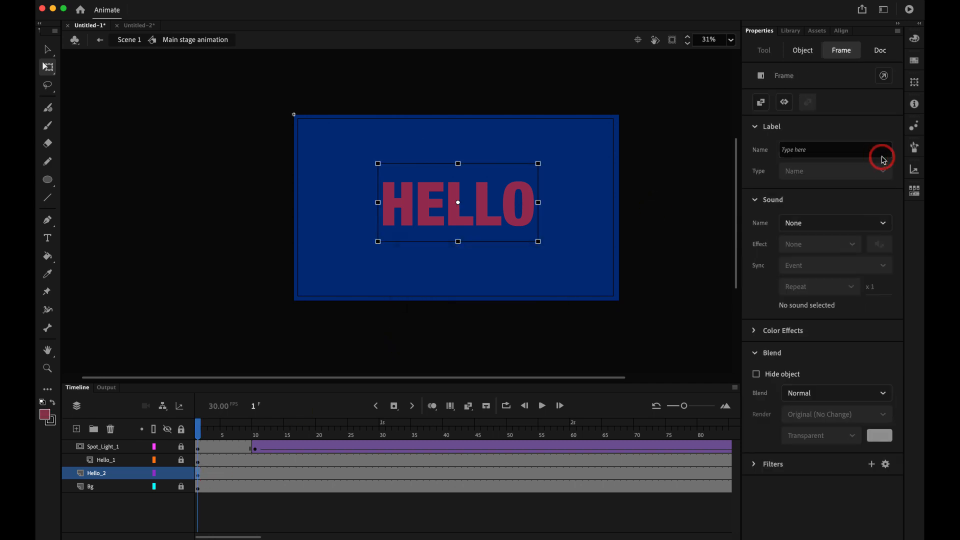
click(915, 39)
drag(750, 130, 748, 141)
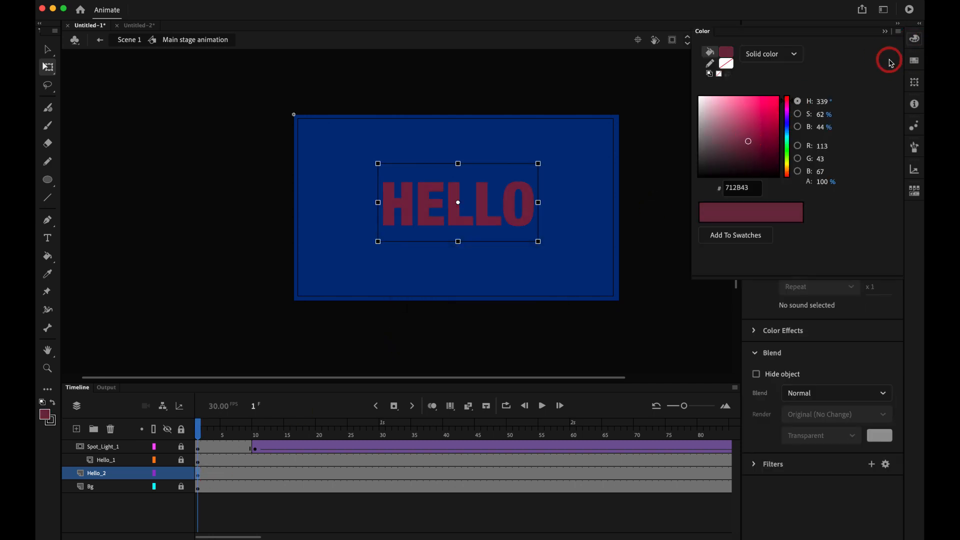
click(631, 192)
- Add a new layer above Spot_Light_1 and copy all of Spot_Light_1's frames into it
click(102, 447)
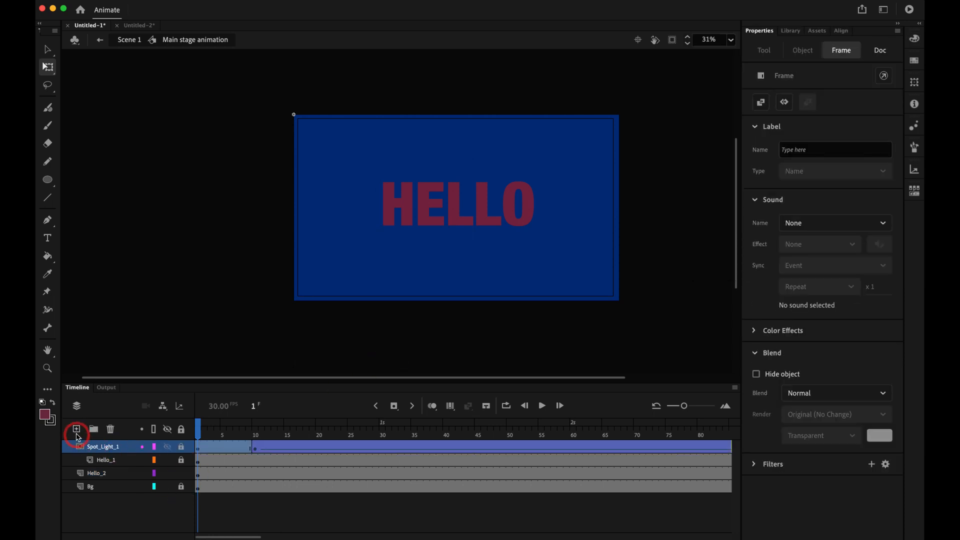
click(77, 429)
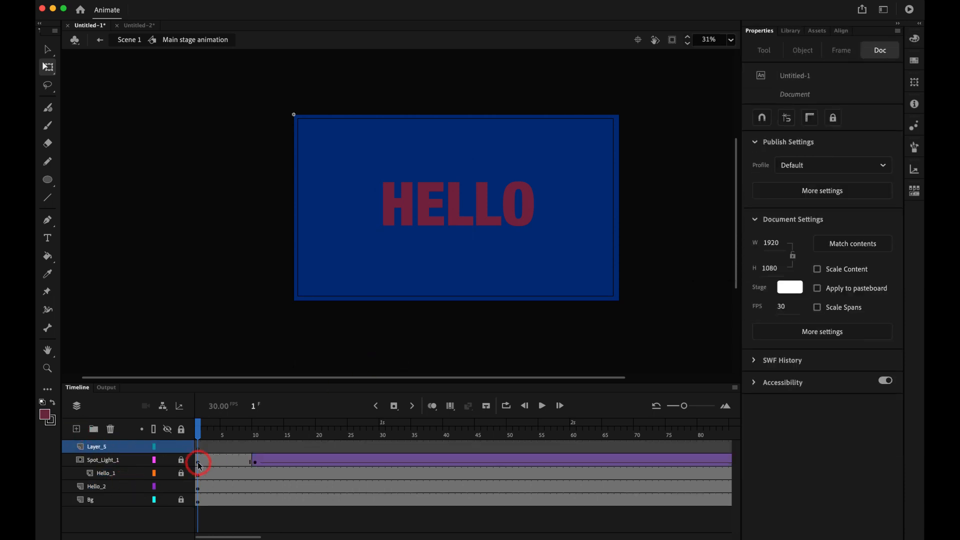
click(199, 463)
scroll(590, 456, right, 10)
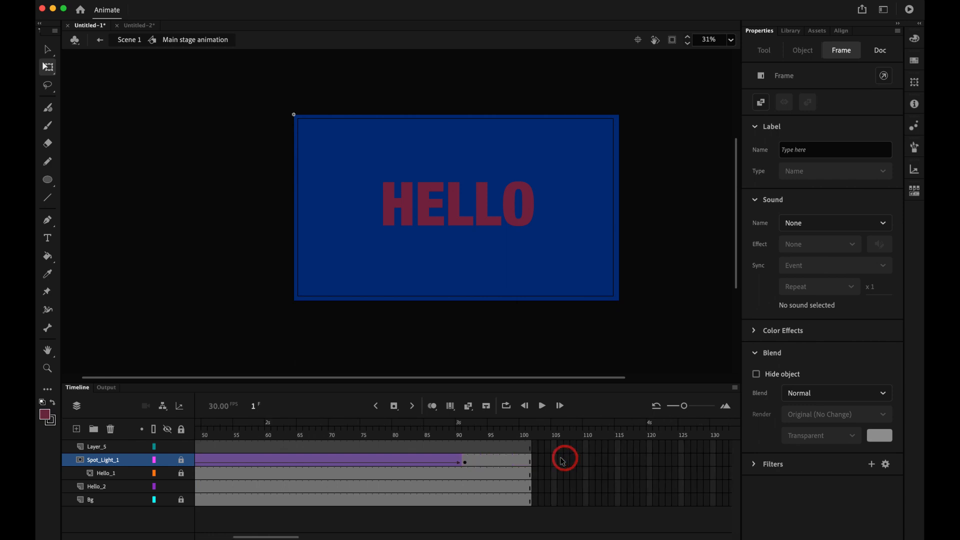
click(530, 461)
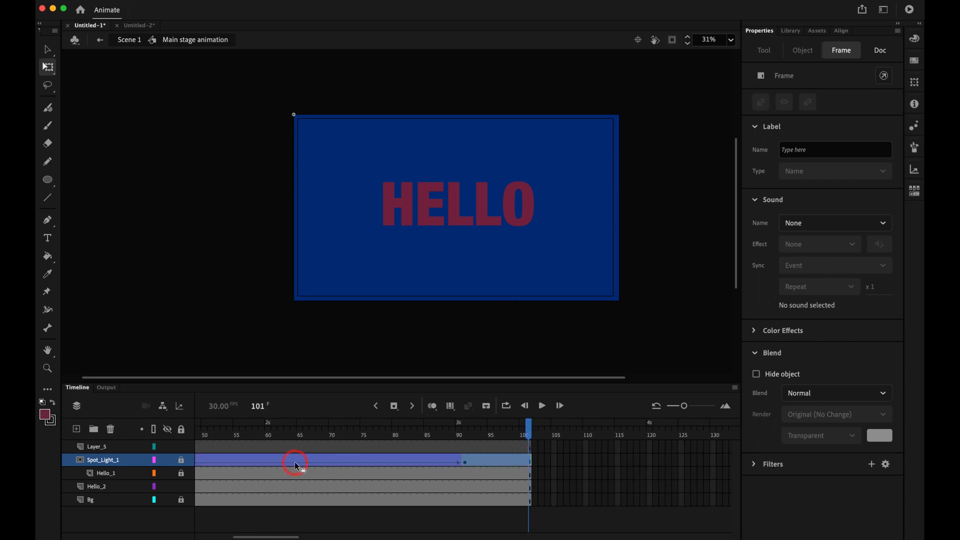
scroll(295, 461, left, 10)
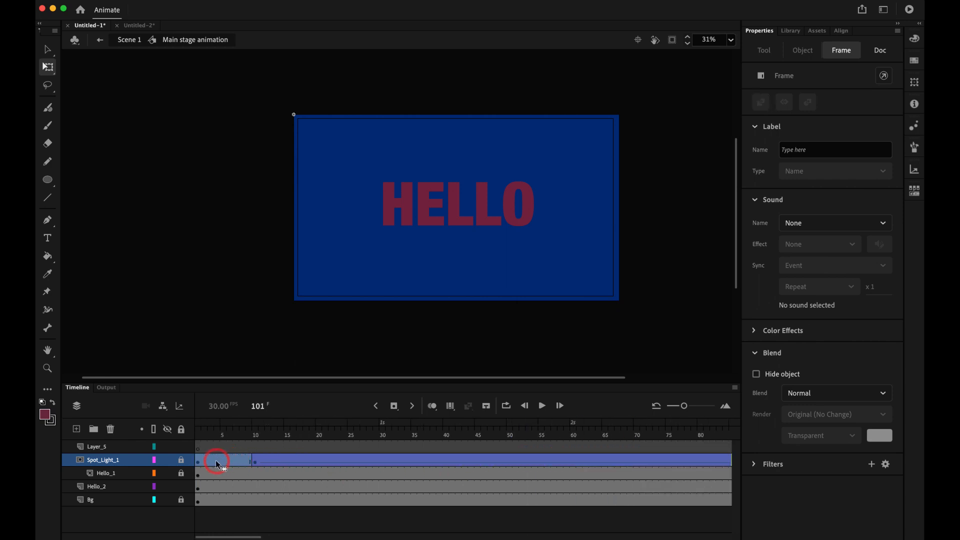
drag(218, 464, 210, 450)
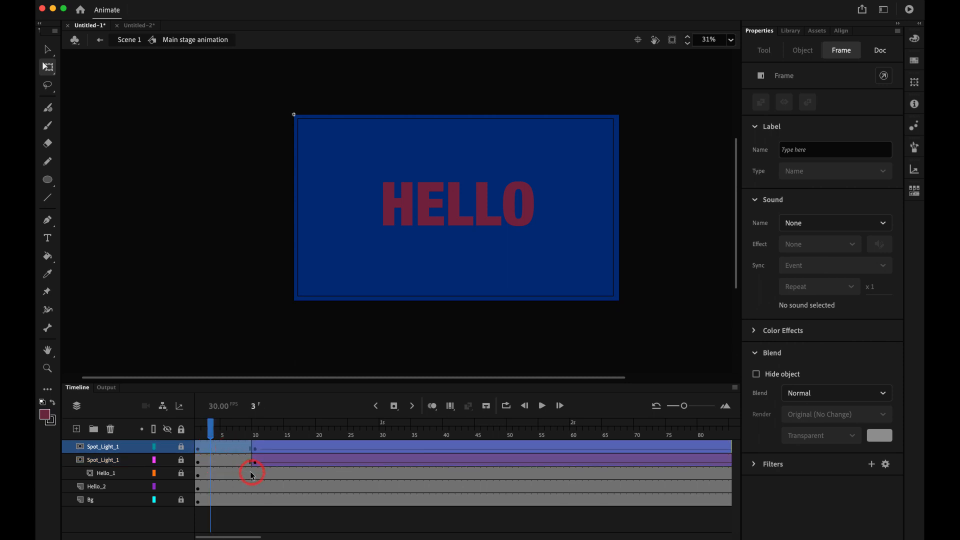
- Rename the copied layer as Spot_Light_2 and turn off its Mask setting so it is a normal layer
double_click(116, 448)
key(BackSpace)
text(2)
key(Return)
right_click(100, 448)
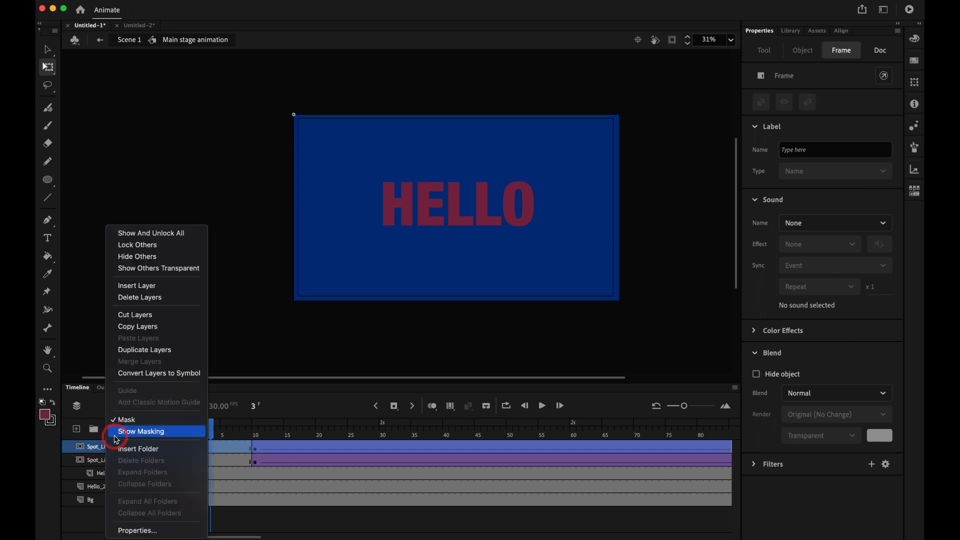
click(152, 423)
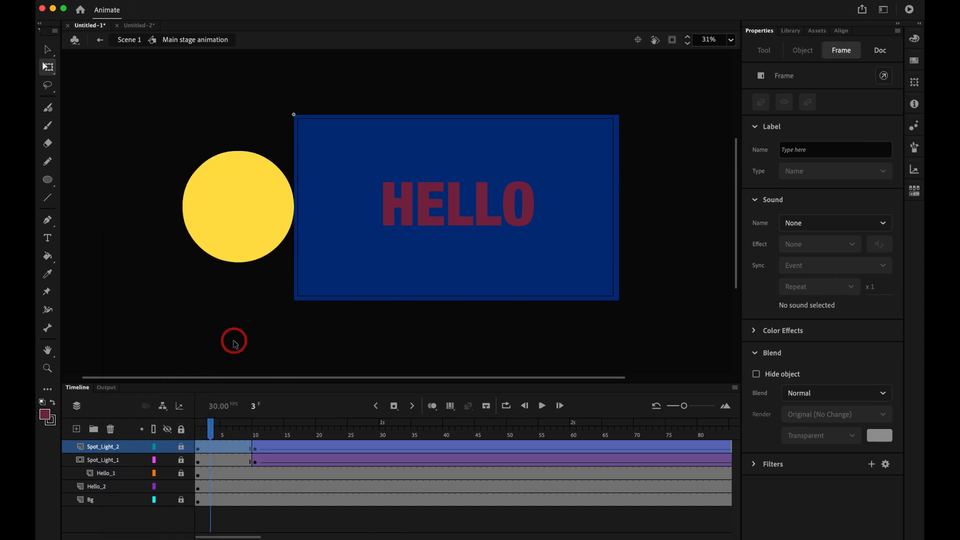
- Switch to the Untitled-2 document and toggle the Layer_2 lock to compare the unmasked shapes with the masked result
click(138, 27)
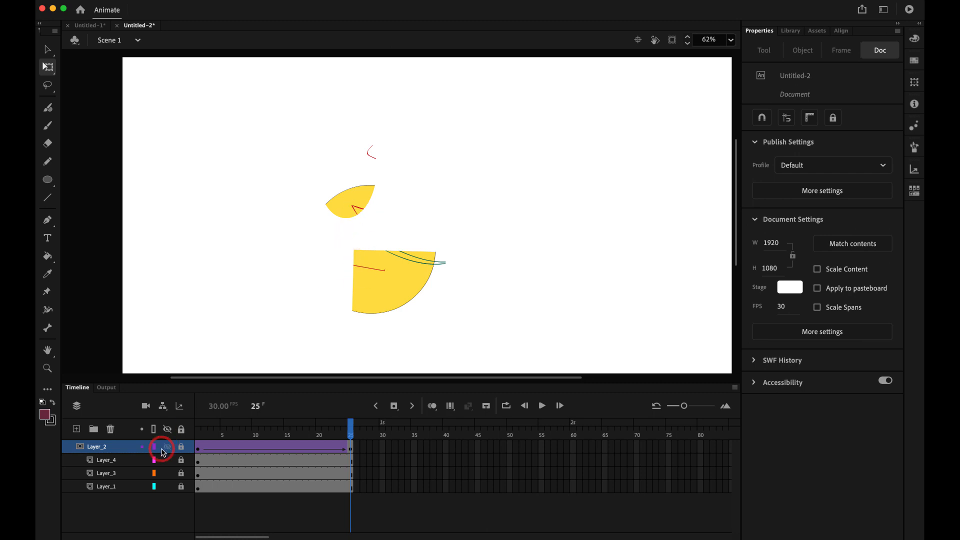
click(182, 449)
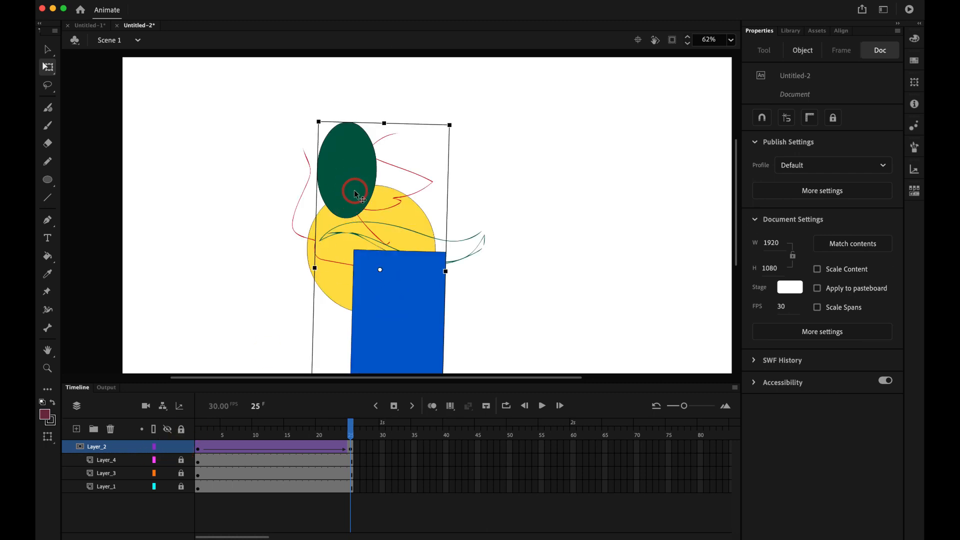
click(182, 450)
click(183, 450)
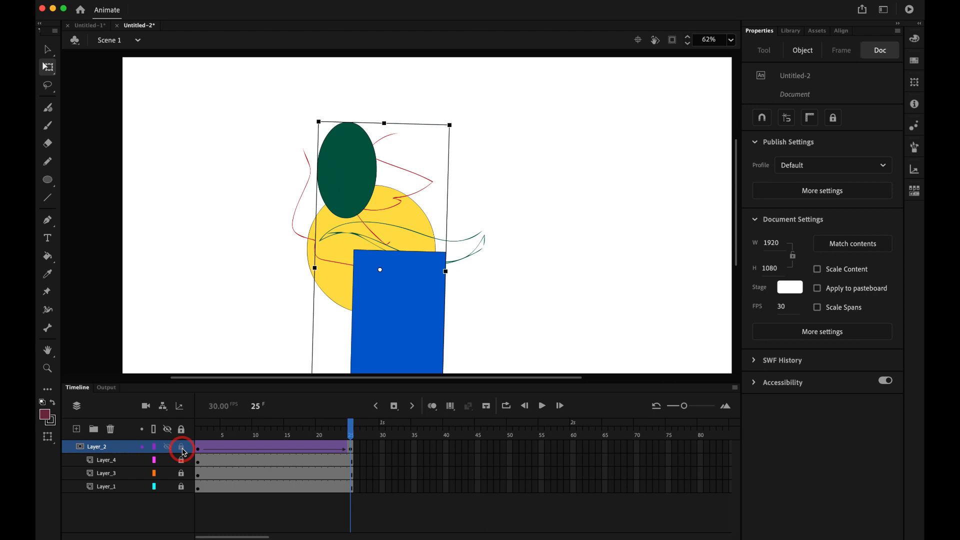
click(182, 449)
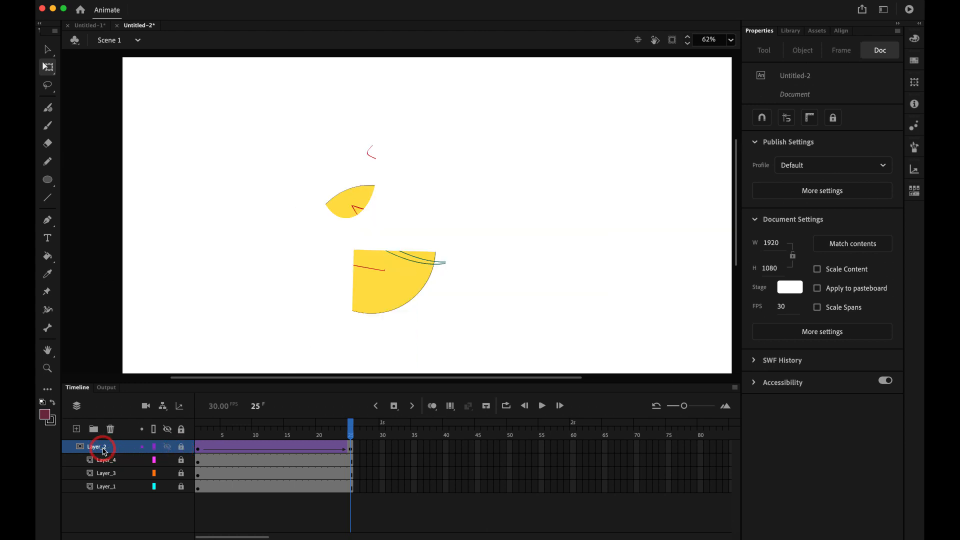
- Return to the Untitled-1 document and move Spot_Light_1 with its masked Hello_1 layer above Spot_Light_2
click(95, 28)
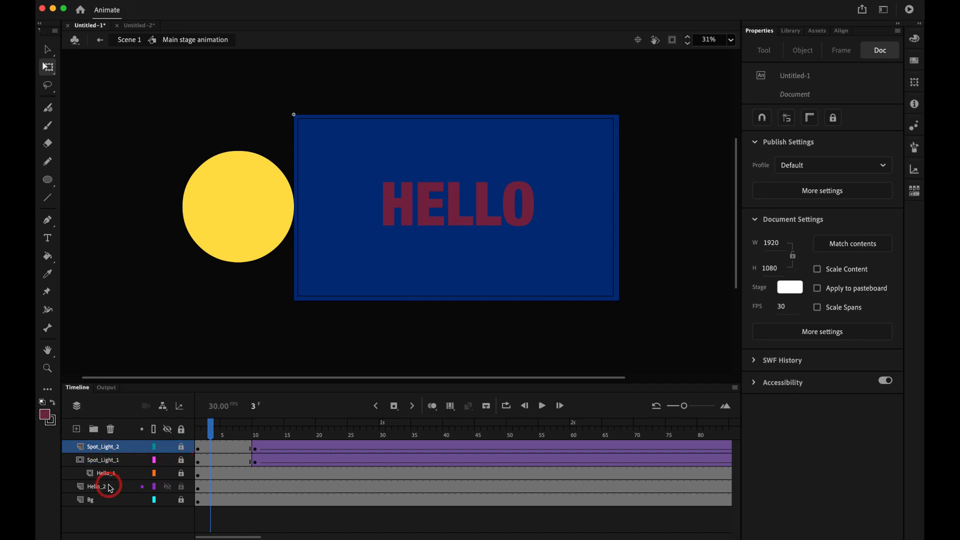
click(106, 463)
drag(107, 454, 108, 446)
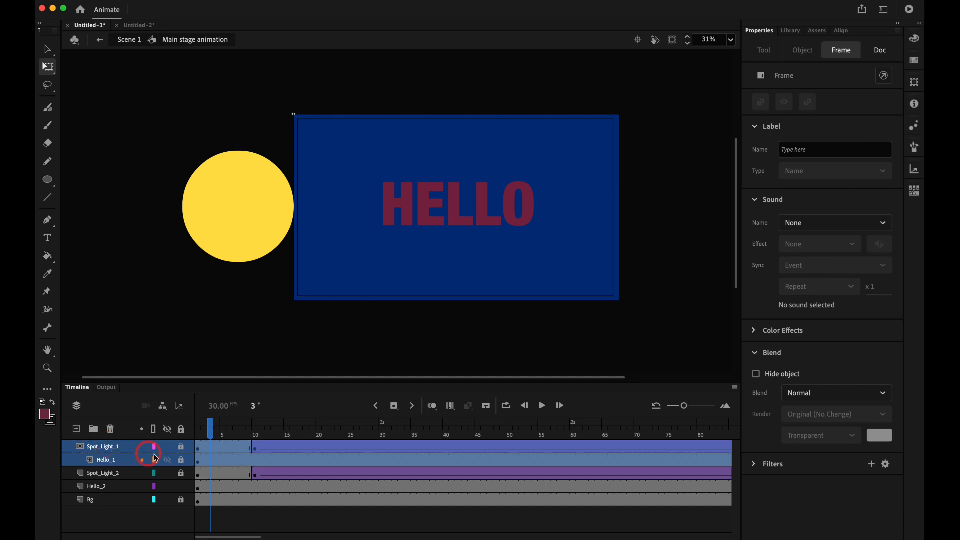
- Unlock Spot_Light_2 and apply an Alpha colour effect of 40% to its frame 1 keyframe
click(120, 473)
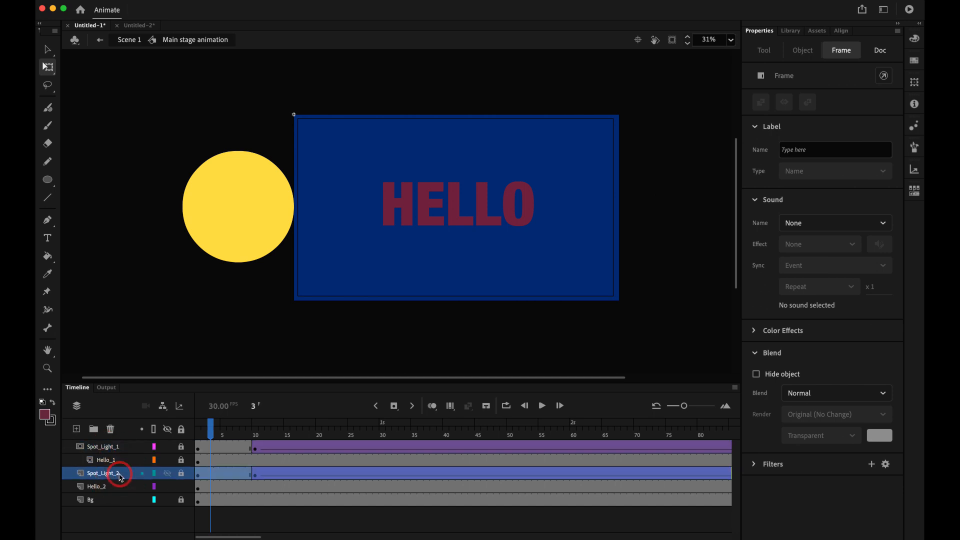
click(199, 477)
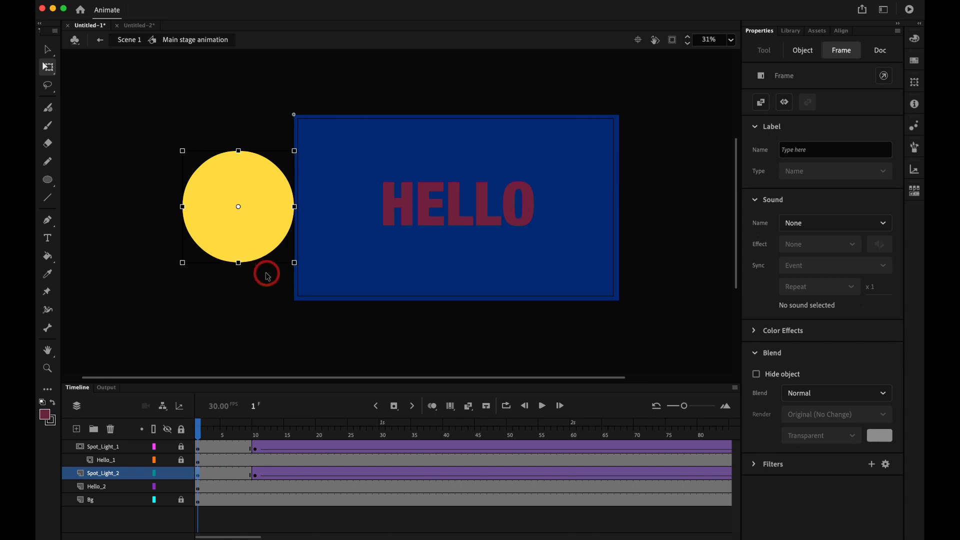
click(198, 477)
click(199, 476)
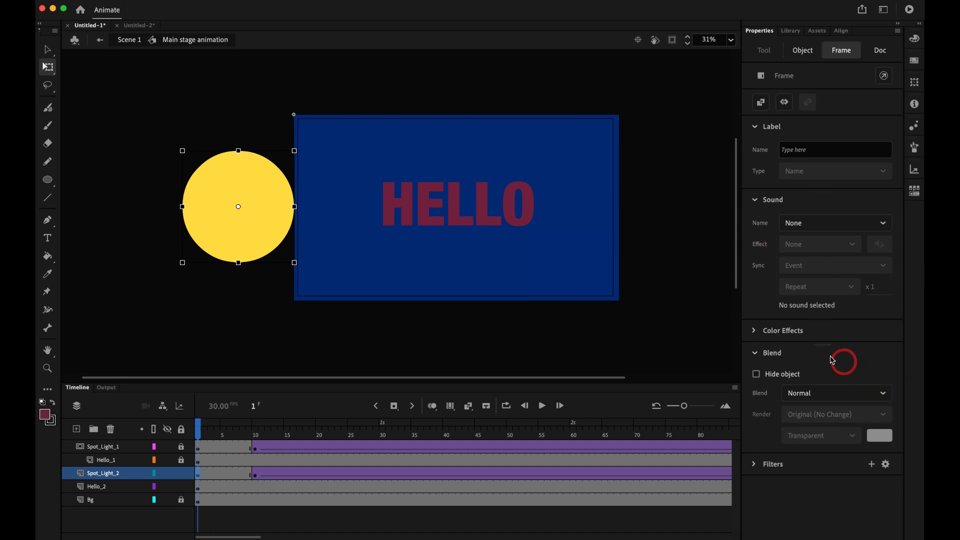
click(755, 332)
click(817, 353)
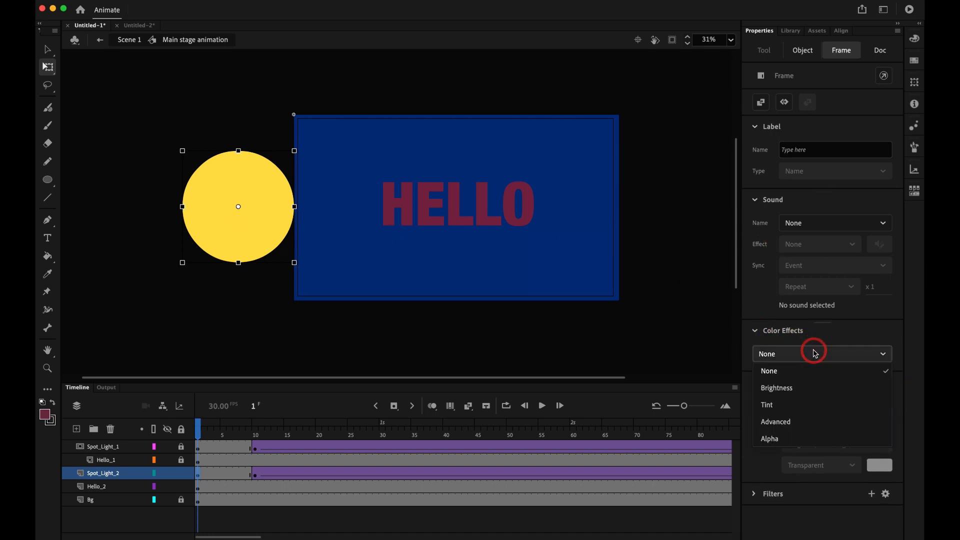
click(802, 438)
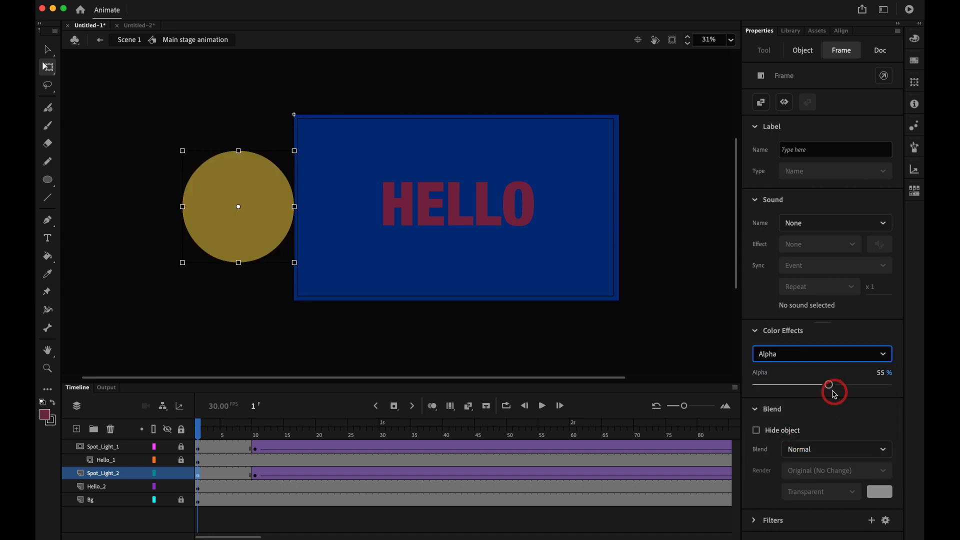
drag(829, 388, 809, 385)
- Apply an Alpha colour effect of 40% to the spotlight circle at Spot_Light_2's frame 10 keyframe
click(255, 476)
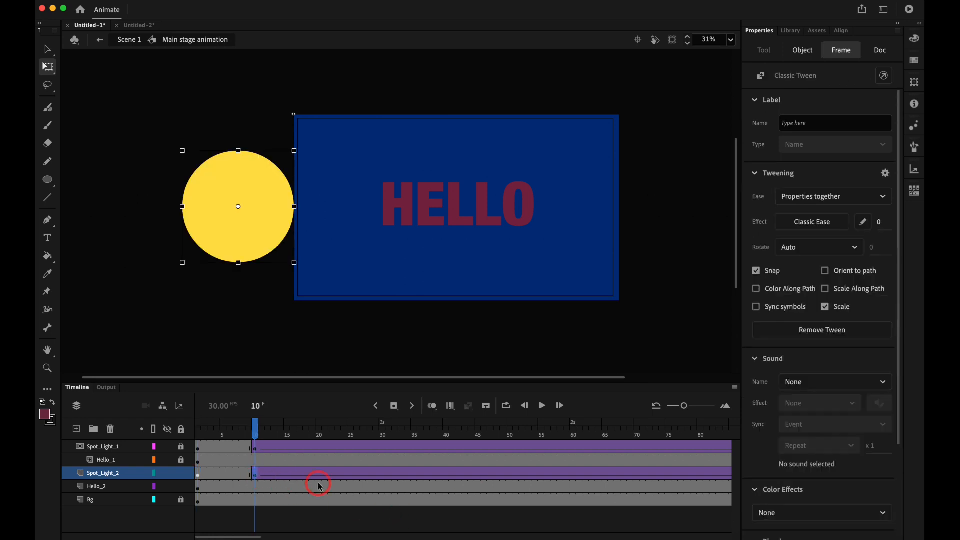
click(208, 229)
click(801, 270)
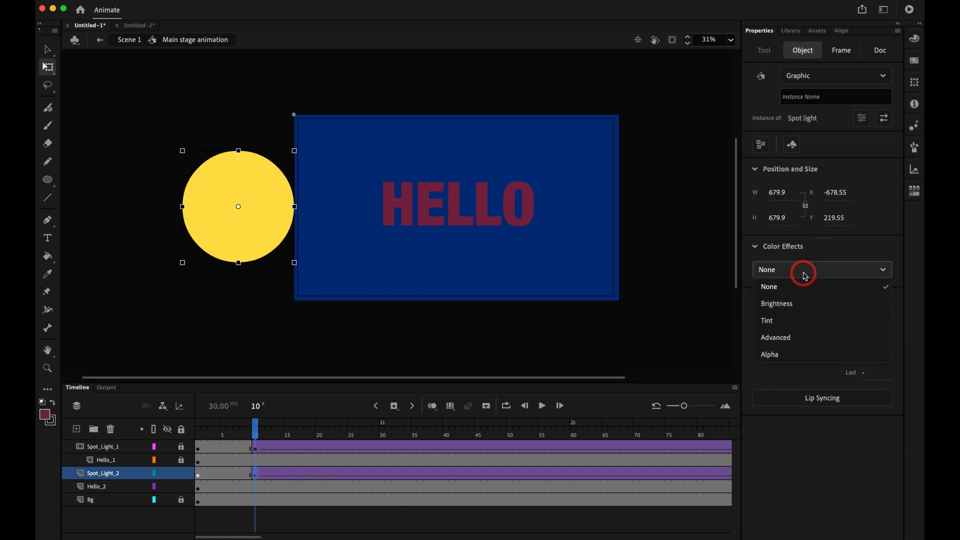
click(797, 350)
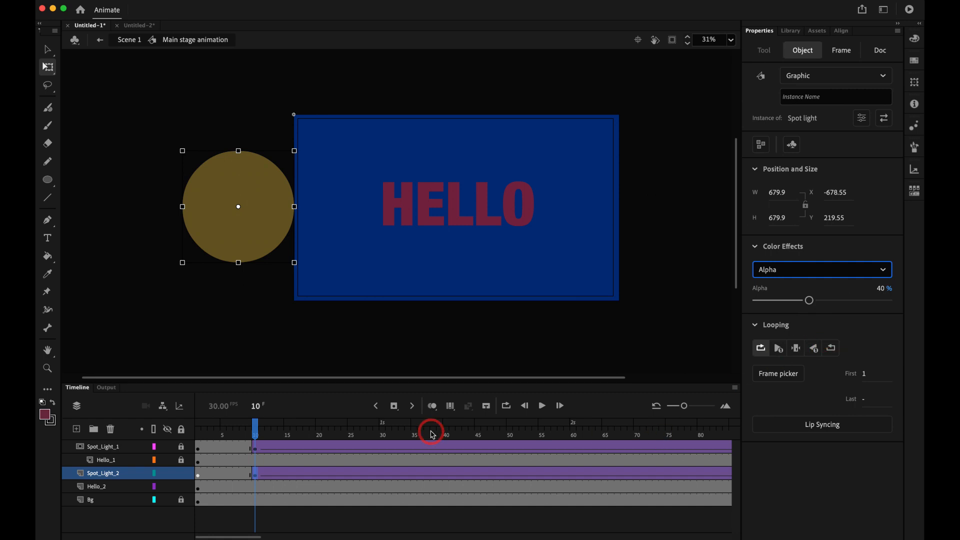
- Apply an Alpha colour effect of 40% to the spotlight circle at Spot_Light_2's frame 91 keyframe
scroll(429, 457, right, 5)
click(466, 476)
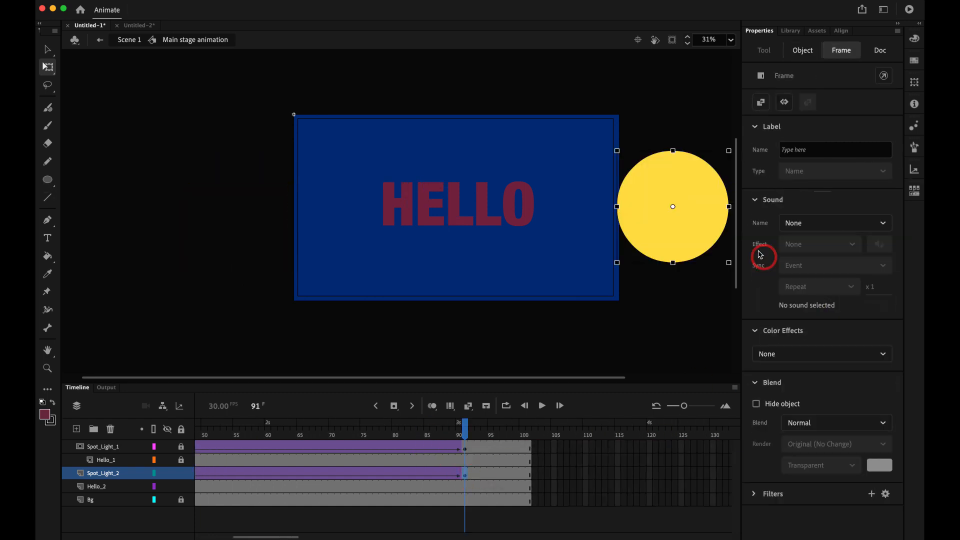
click(700, 231)
click(794, 272)
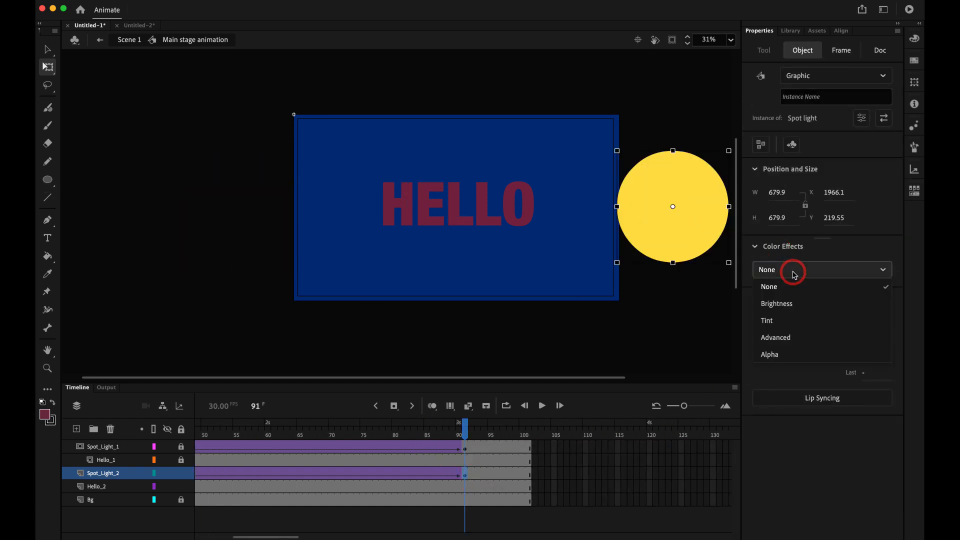
click(792, 358)
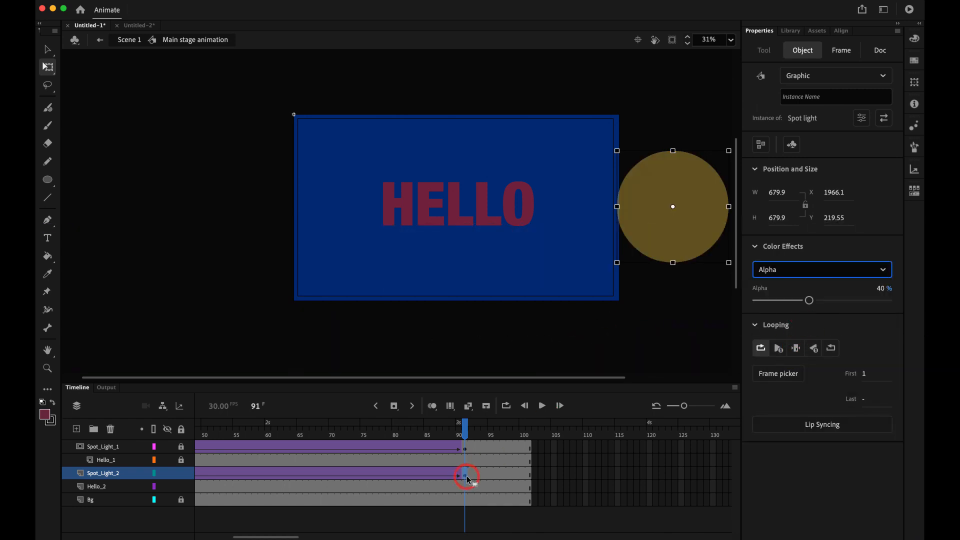
- Isolate Spot_Light_1 and its masked Hello_1 layer and scrub the timeline to examine the masked text effect
scroll(603, 477, left, 5)
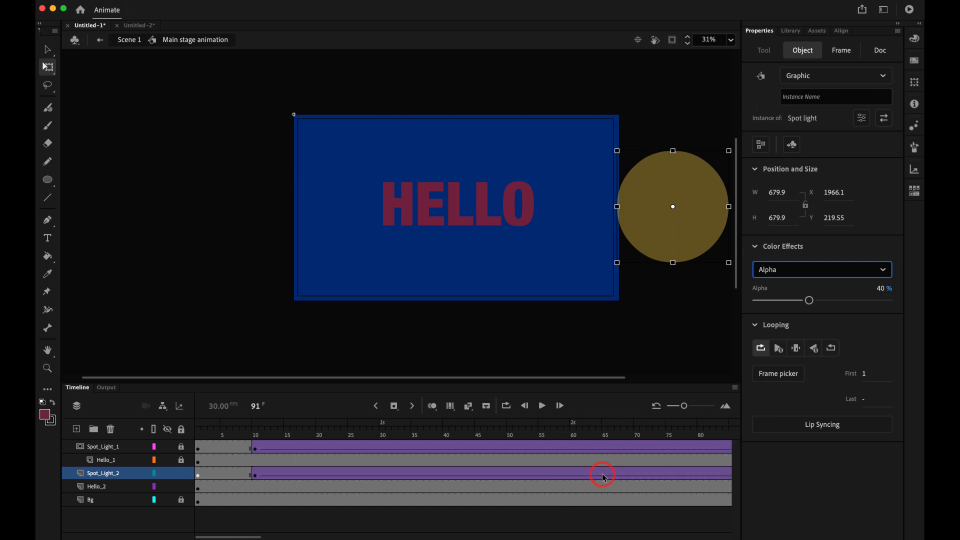
click(204, 429)
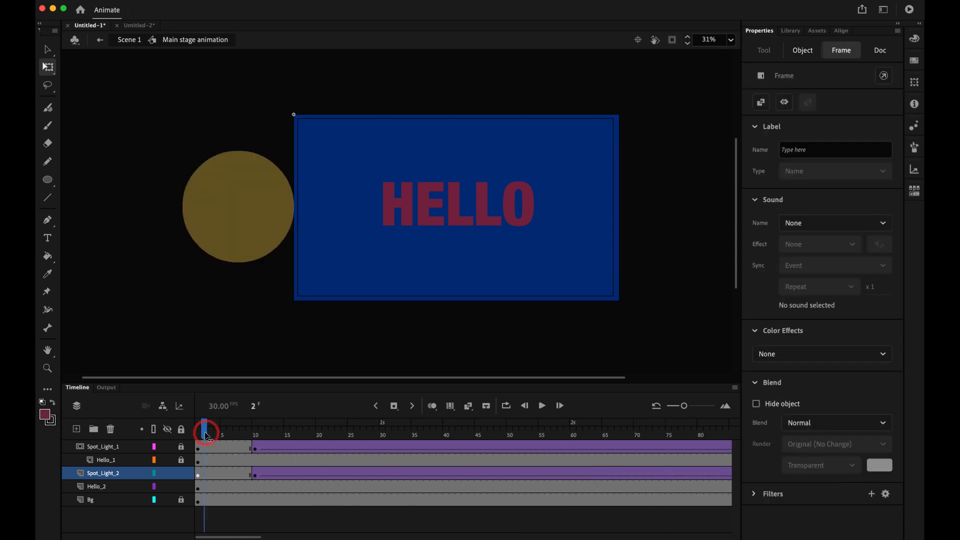
click(115, 448)
click(165, 430)
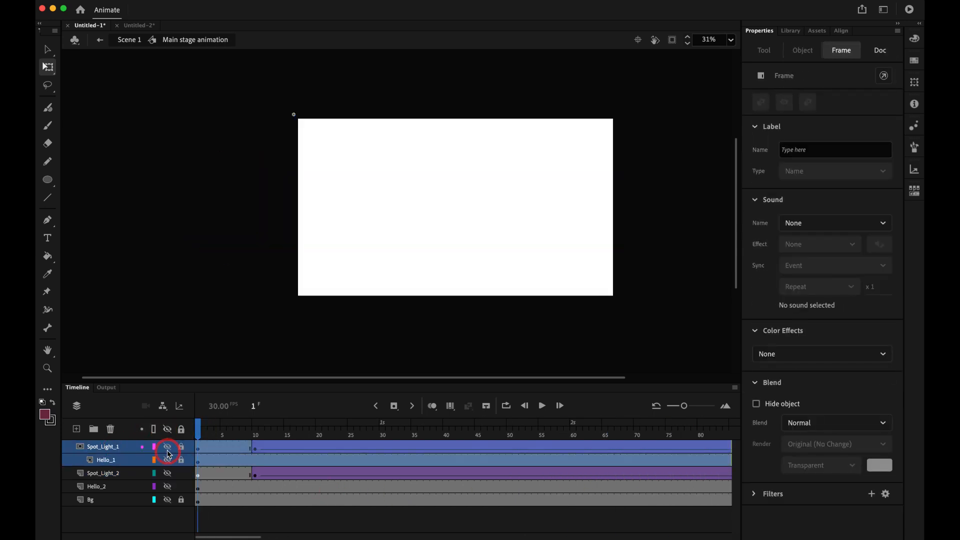
click(167, 446)
click(167, 460)
click(318, 430)
drag(313, 440, 554, 433)
click(168, 458)
- Isolate Spot_Light_2 and Hello_2 in turn, scrubbing the timeline to examine what each layer contributes
click(167, 473)
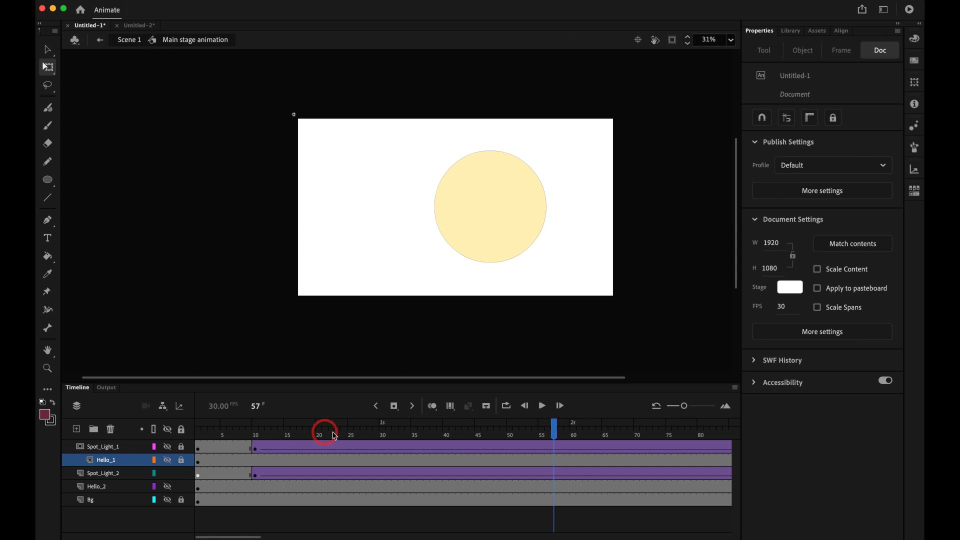
click(104, 476)
drag(253, 431, 216, 432)
click(168, 474)
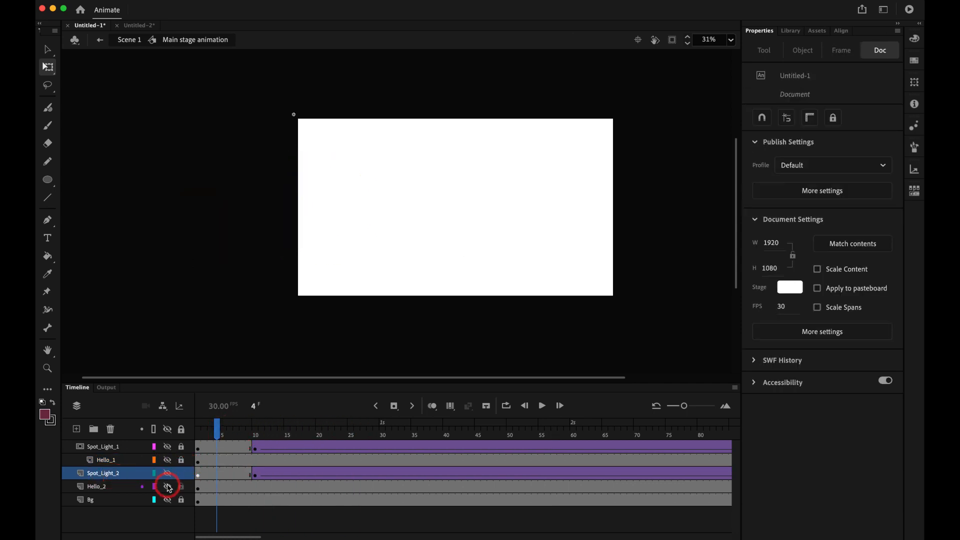
click(166, 488)
drag(220, 437, 261, 433)
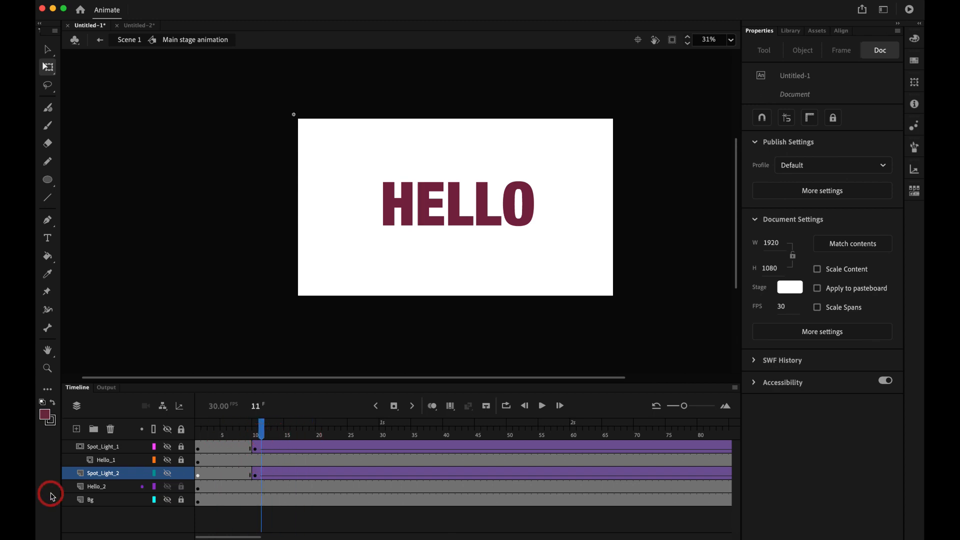
- Move Spot_Light_2 below Hello_2 and make all layers visible
click(109, 477)
drag(109, 493, 121, 491)
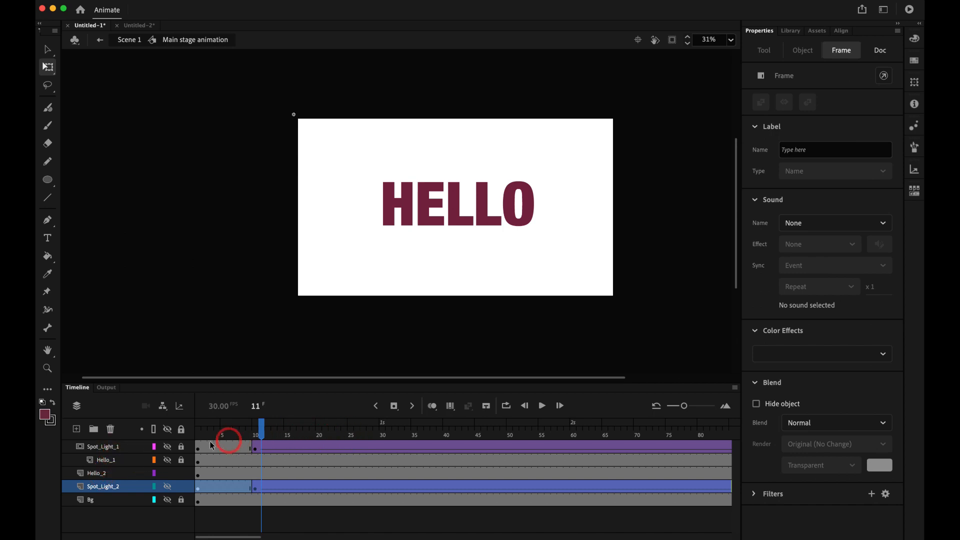
click(168, 430)
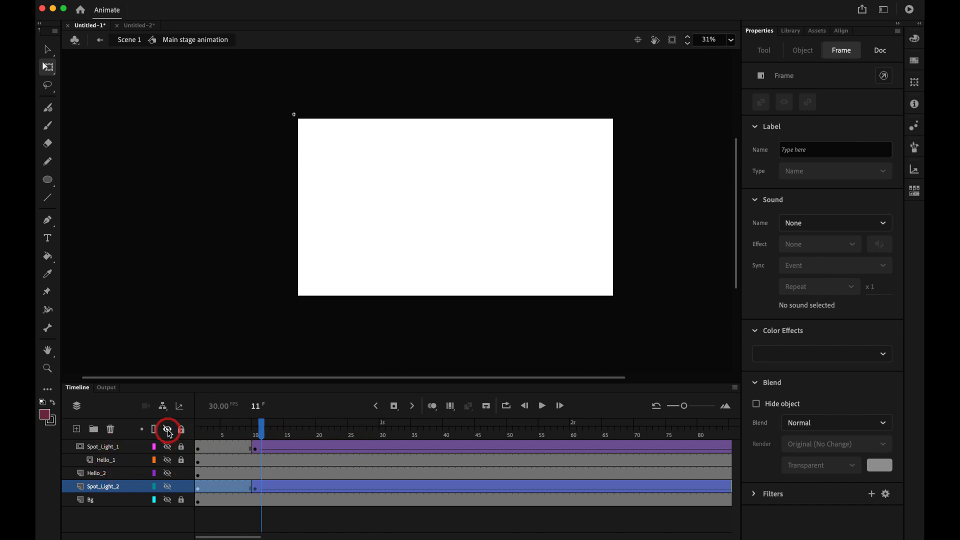
click(168, 429)
- Fit the stage in view, play the animation and scrub frames 10 to 30 to examine the spotlight passing behind the text
click(261, 434)
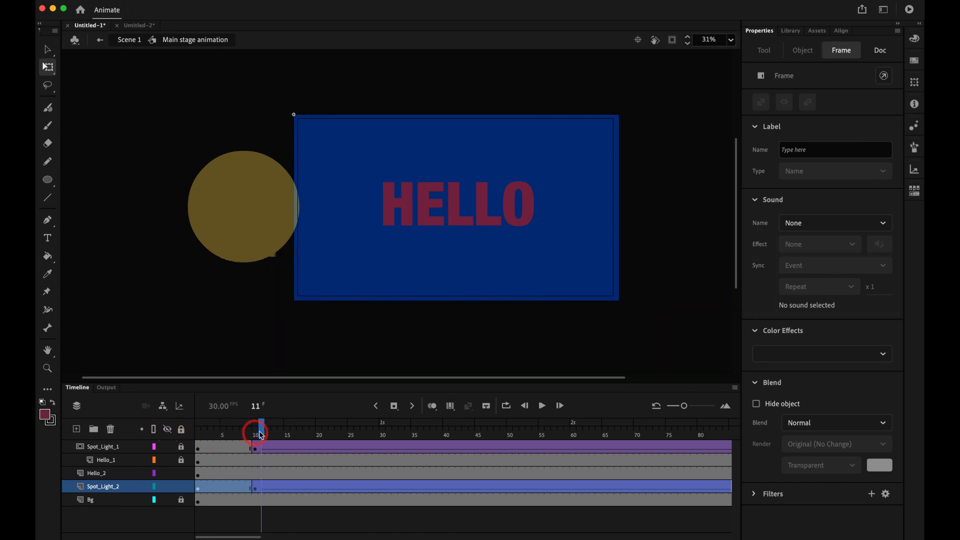
key(super+2)
key(Return)
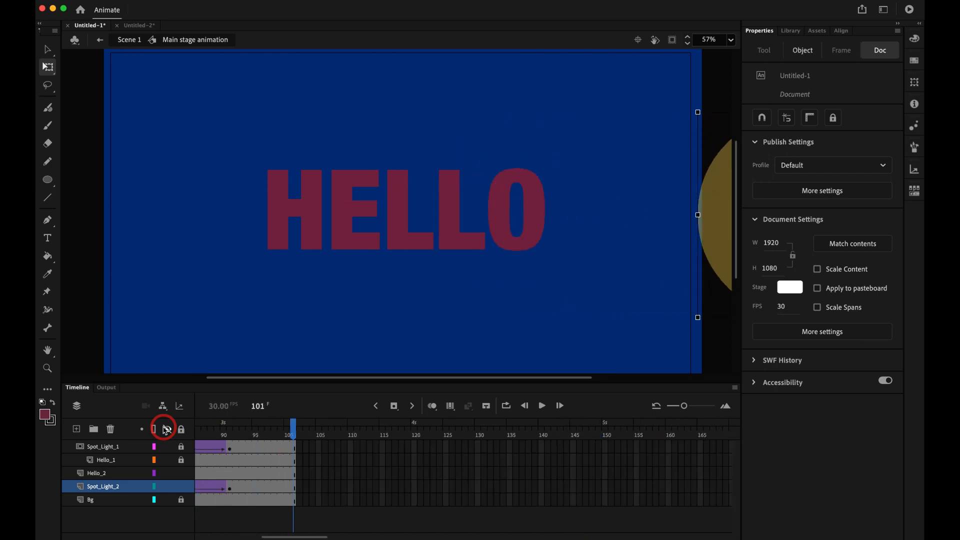
key(Return)
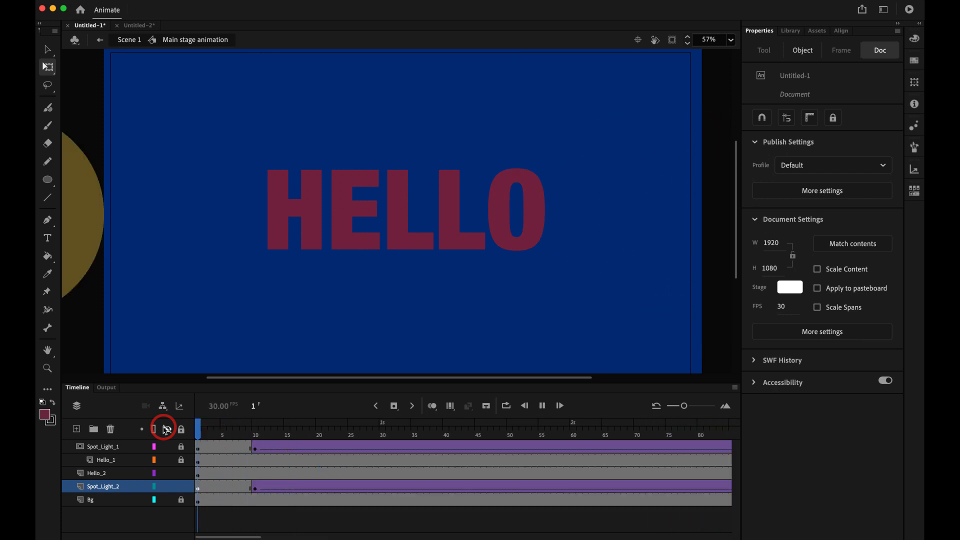
key(Return)
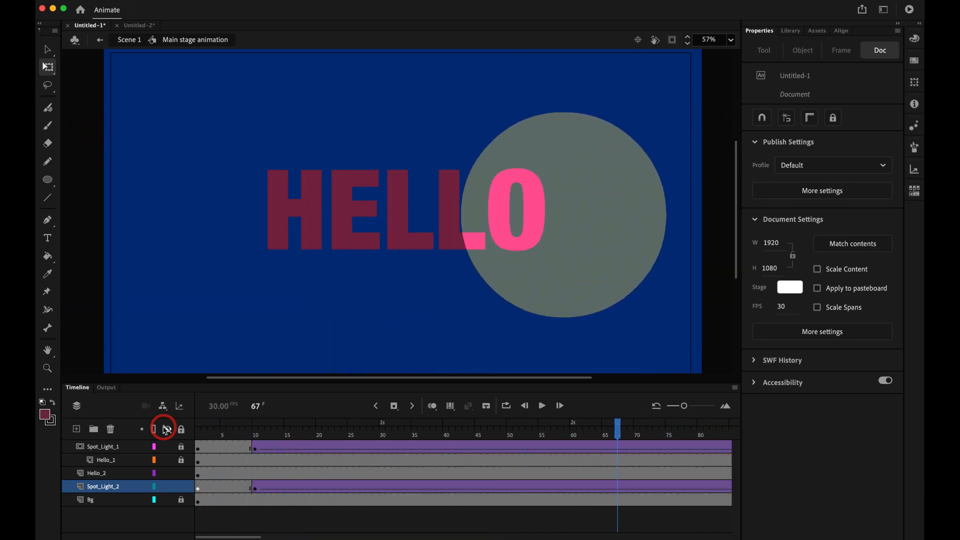
click(253, 433)
drag(254, 437, 377, 433)
click(257, 433)
drag(259, 433, 382, 431)
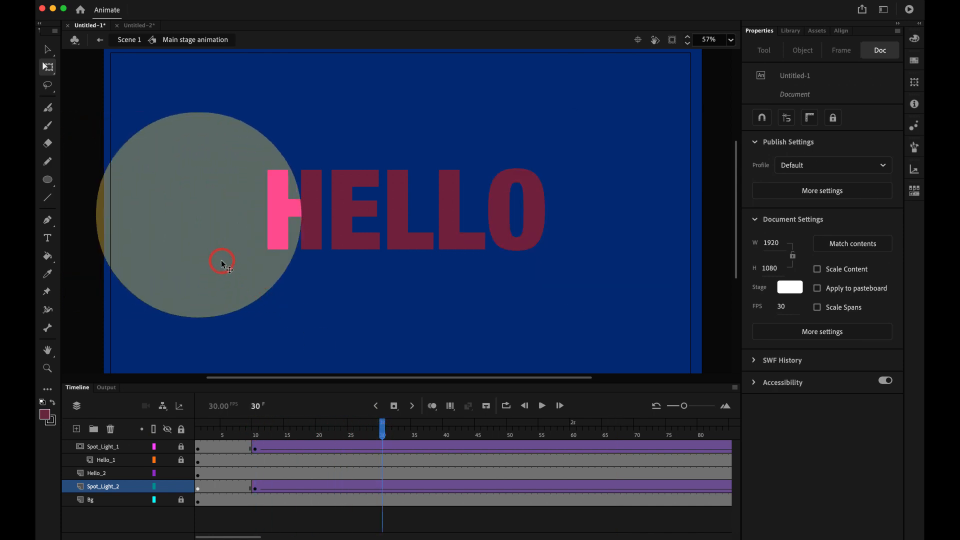
- Change the circle's fill inside the Spot light symbol to bright blue and return to Main stage animation
click(256, 436)
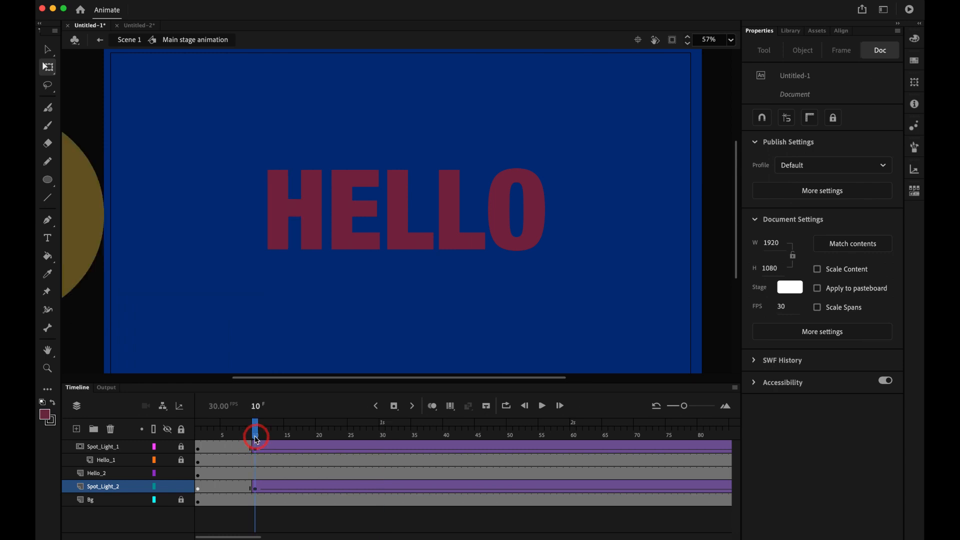
click(78, 260)
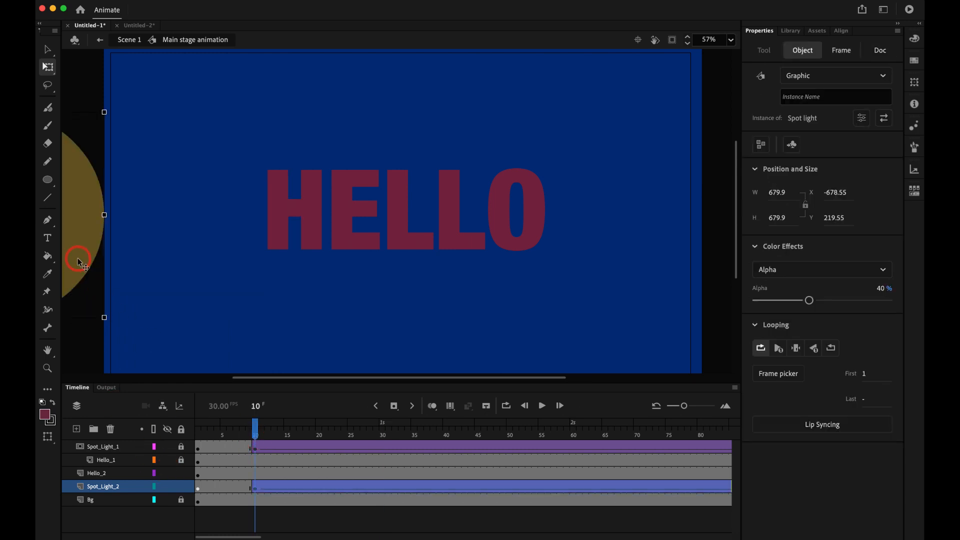
double_click(78, 258)
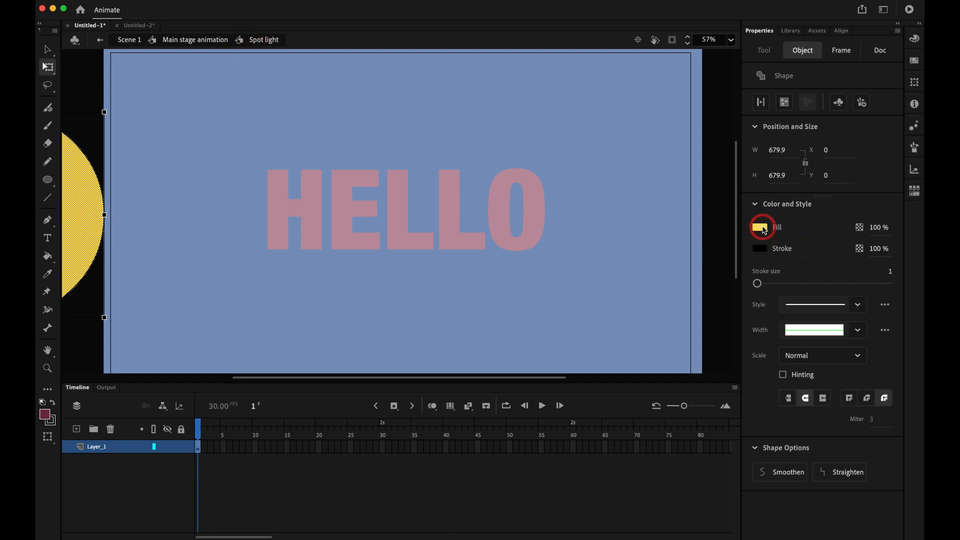
click(760, 227)
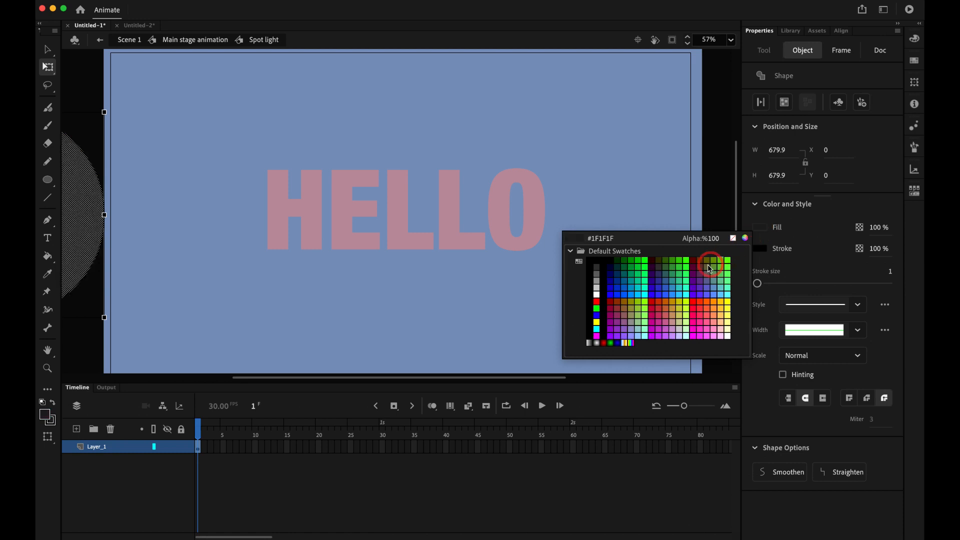
click(673, 295)
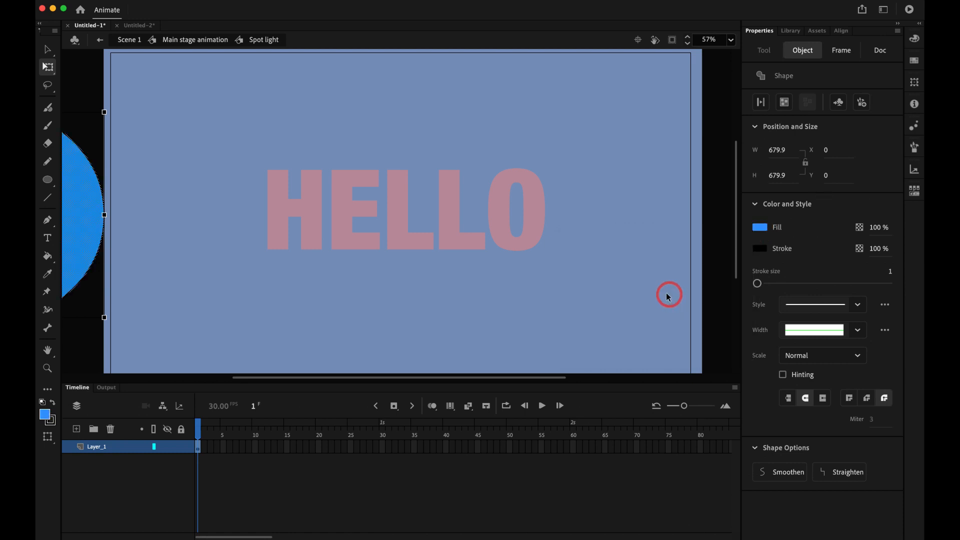
click(596, 290)
double_click(596, 290)
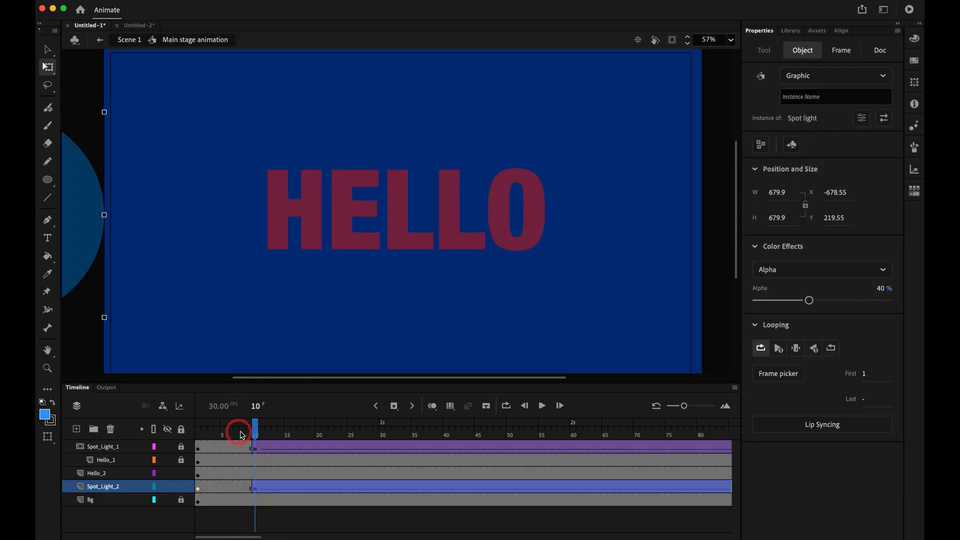
- Play the animation from the start to examine the blue spotlight
drag(240, 434, 152, 434)
key(Return)
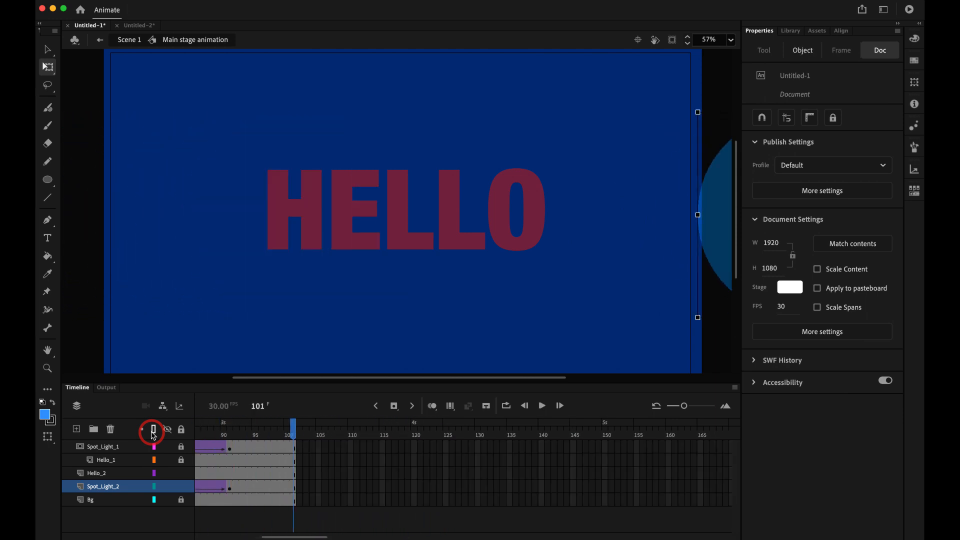
key(Return)
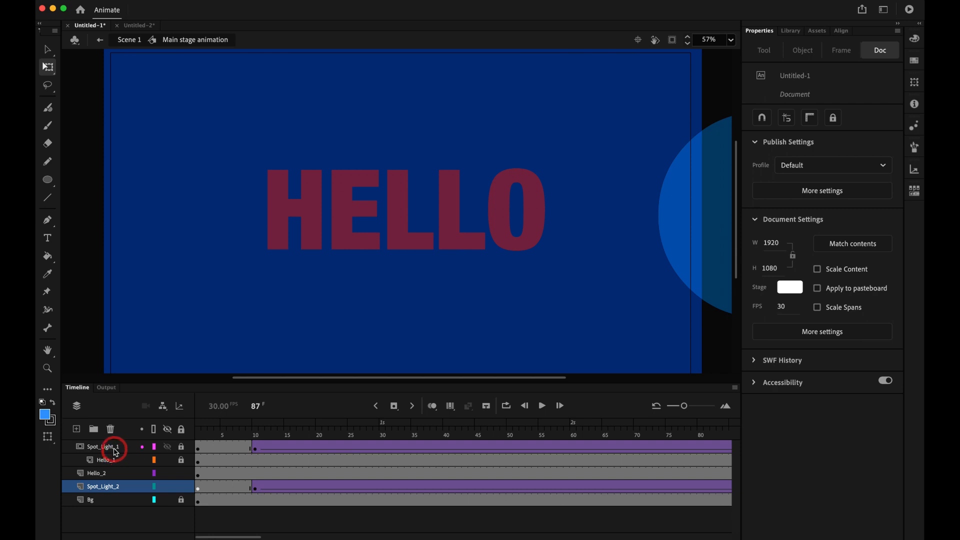
- Add two layers above Spot_Light_1 and copy all Spot_Light_1 and Hello_1 frames onto them from frame 1
click(89, 445)
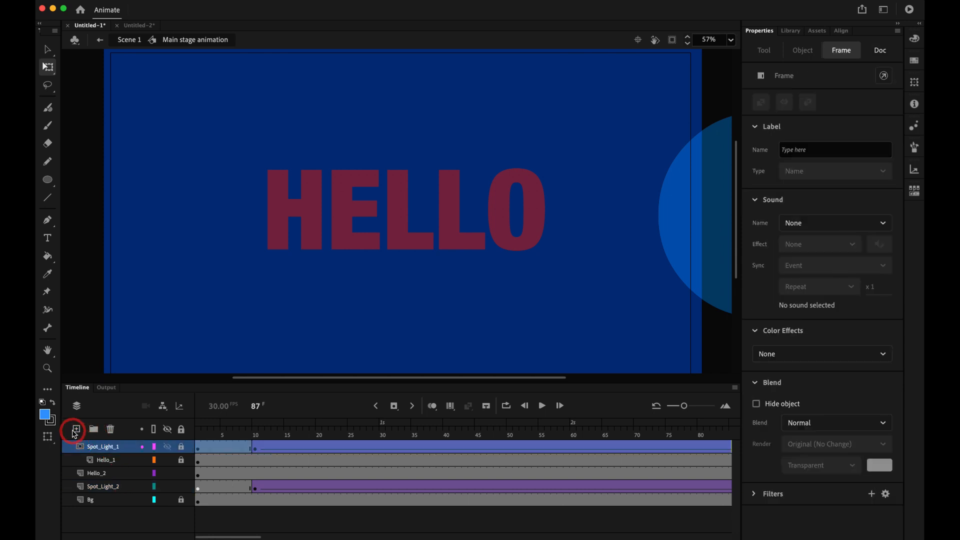
click(75, 430)
click(75, 430)
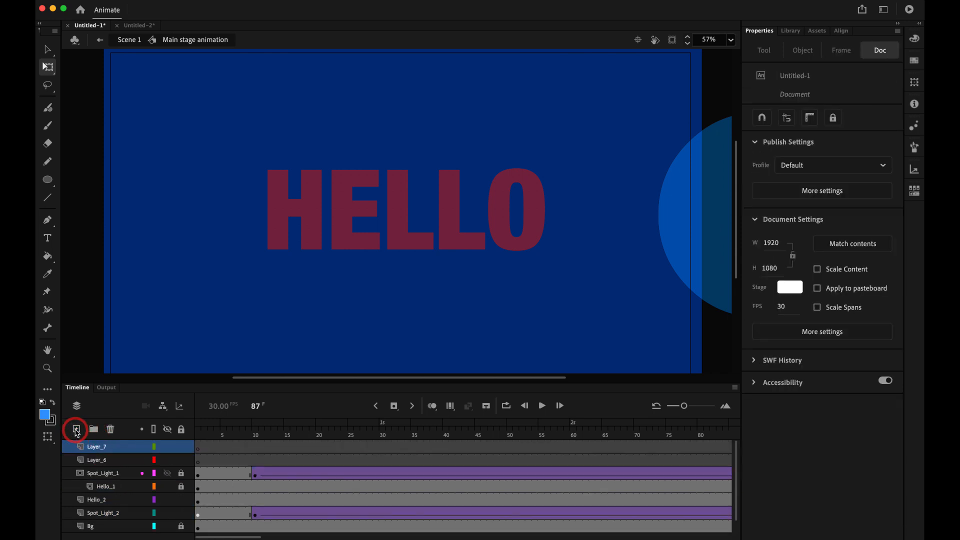
click(106, 476)
shift+click(111, 487)
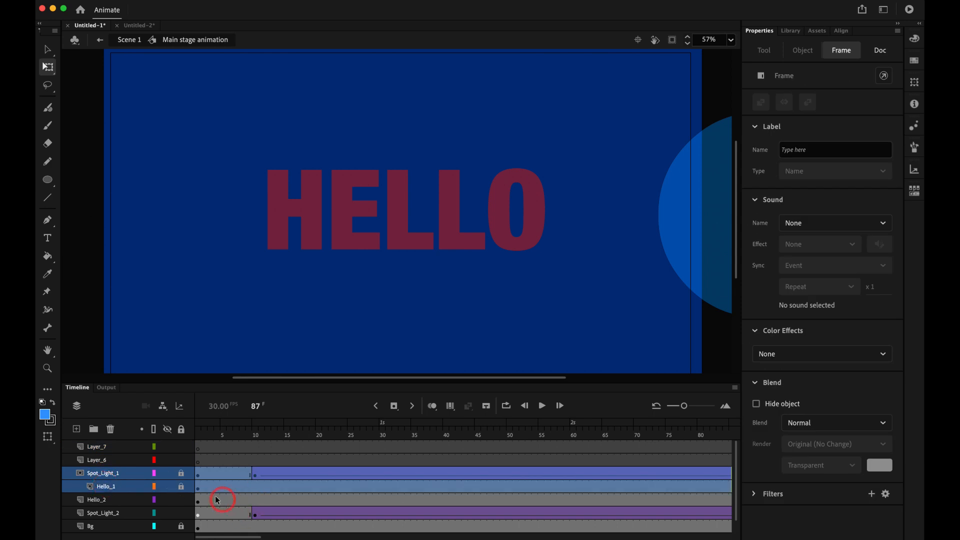
drag(215, 478, 202, 455)
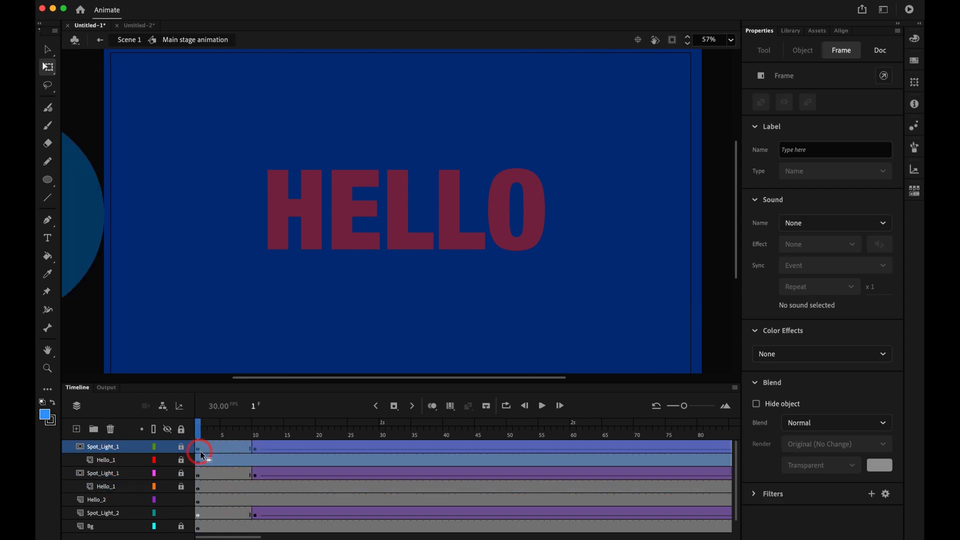
- Rename the lower Hello_1 layer to mark it as the shadow copy (Hello_1_Shad...)
click(114, 491)
double_click(116, 487)
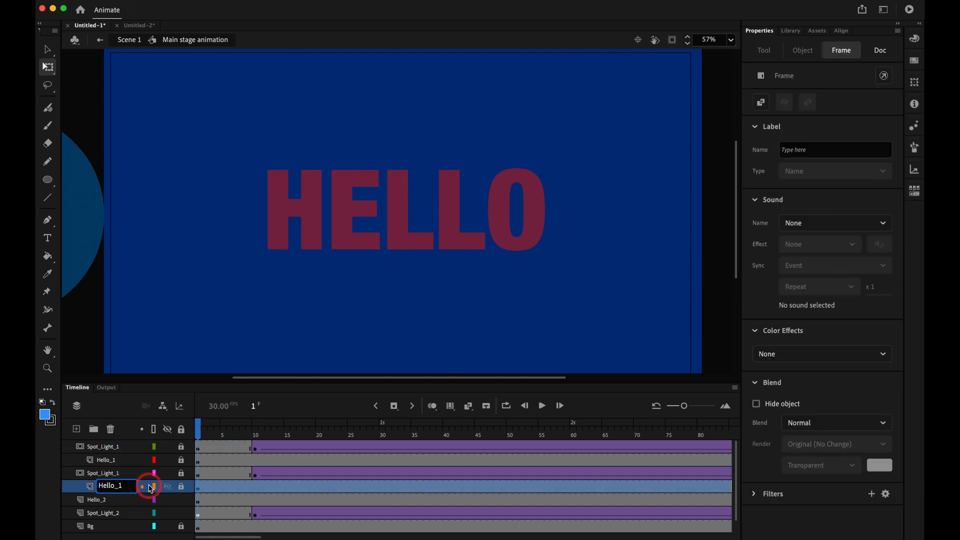
click(116, 476)
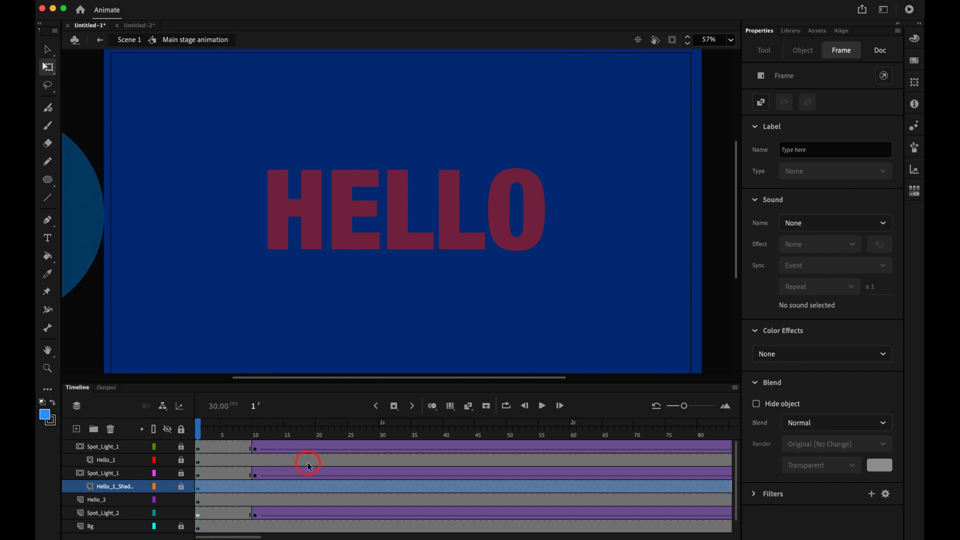
- Unlock the shadow copy of Hello_1 and nudge its HELLO text slightly left and down at frame 1
click(181, 487)
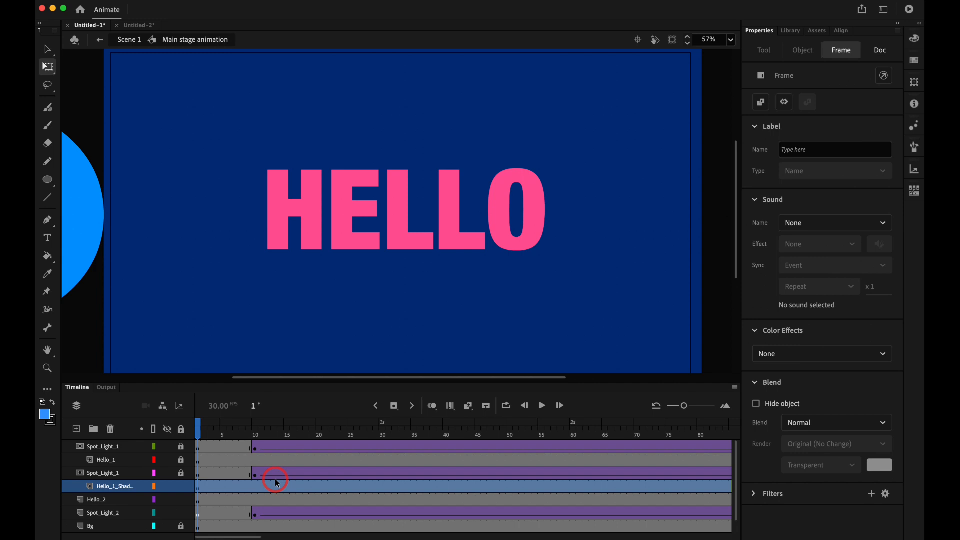
click(198, 489)
key(shift+Left)
key(shift+Left)
key(Up)
key(Right)
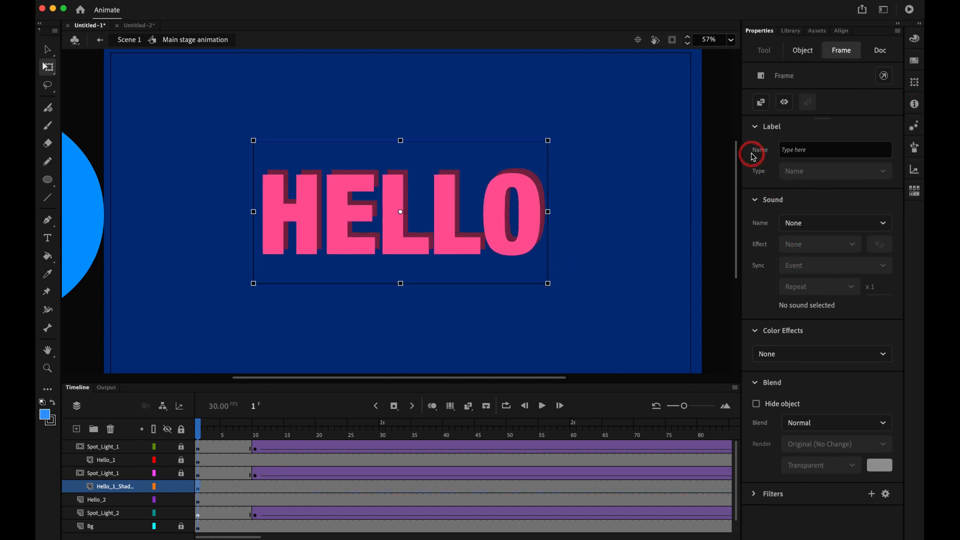
- Fill the offset HELLO shadow text with dark maroon (about #481022) and lock its layer again
click(913, 39)
drag(750, 138, 760, 152)
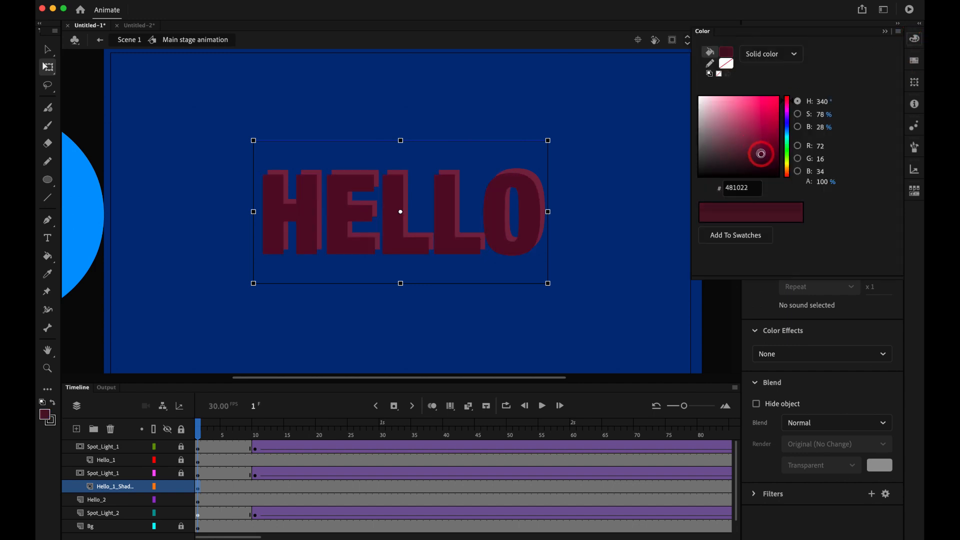
click(759, 306)
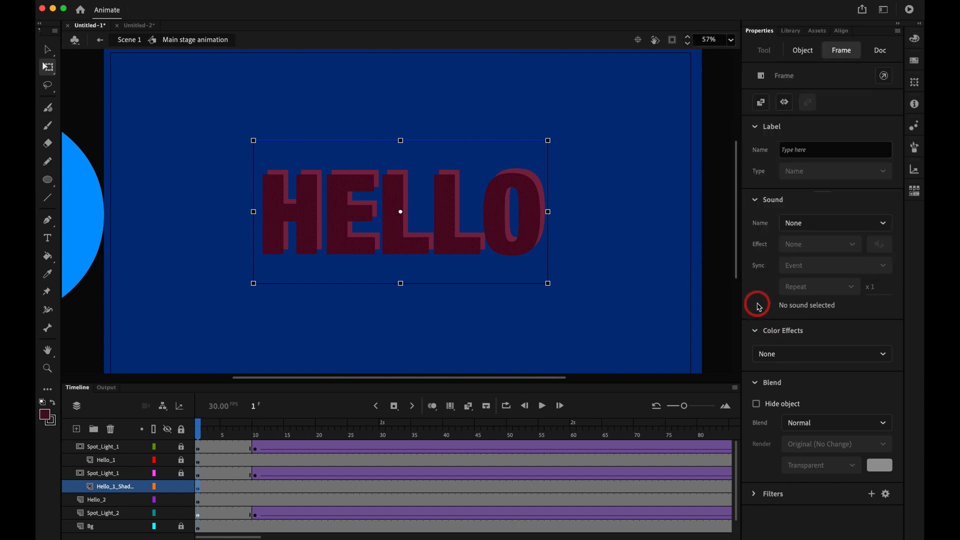
click(181, 487)
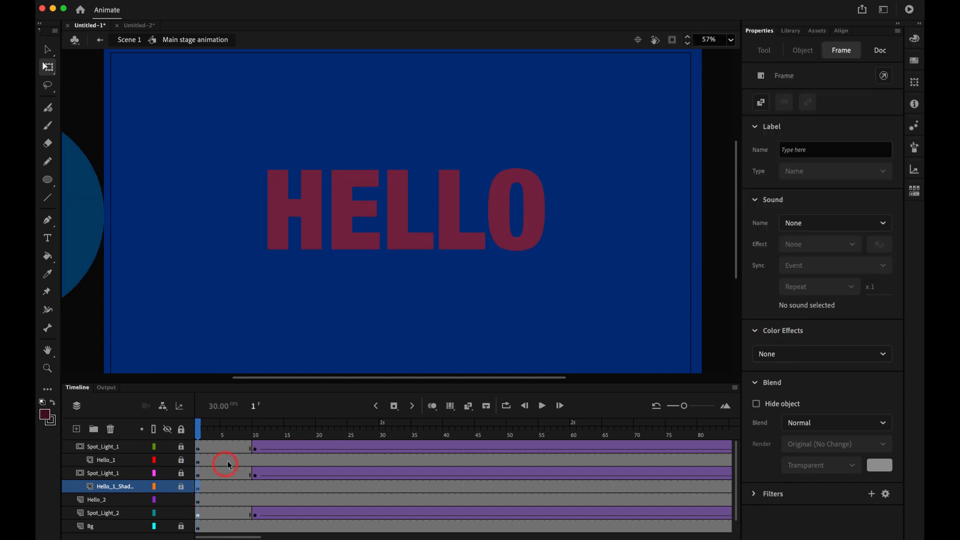
- Play the animation to examine the masked text with its dark shadow
click(190, 432)
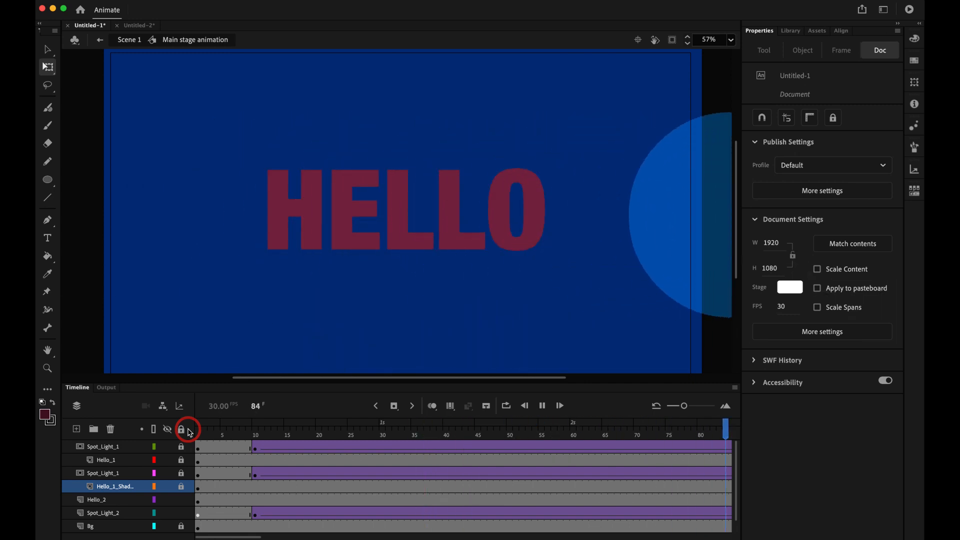
key(Return)
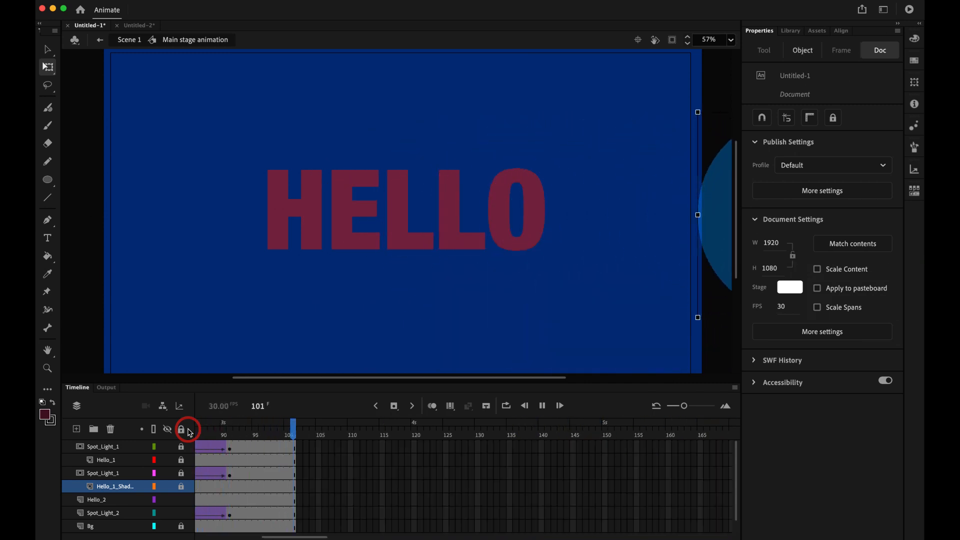
key(Return)
- Insert a new layer directly above Hello_2
scroll(293, 474, left, 10)
click(120, 501)
click(77, 429)
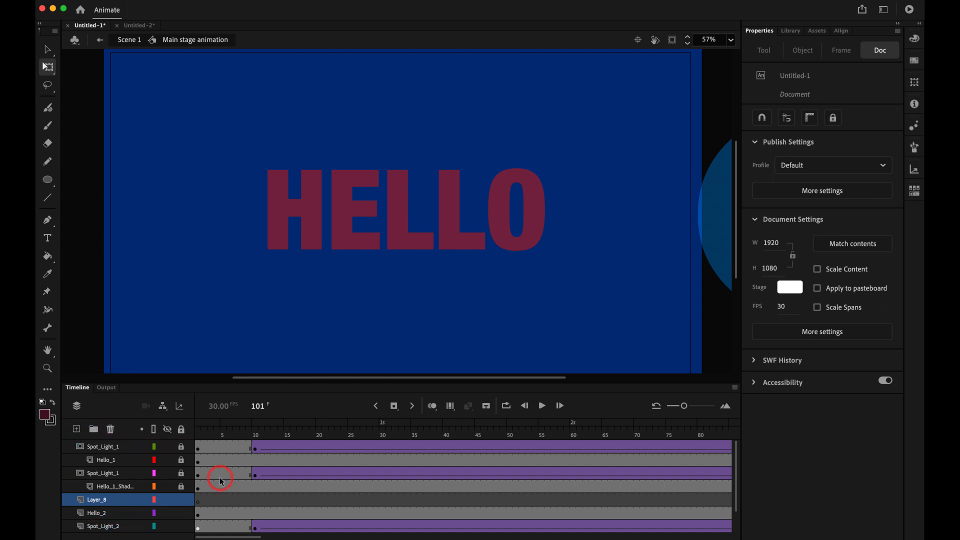
- Copy the frame 1 content of the masked HELLO shadow layer onto the empty layer directly above Hello_2
scroll(224, 479, down, 1)
click(199, 463)
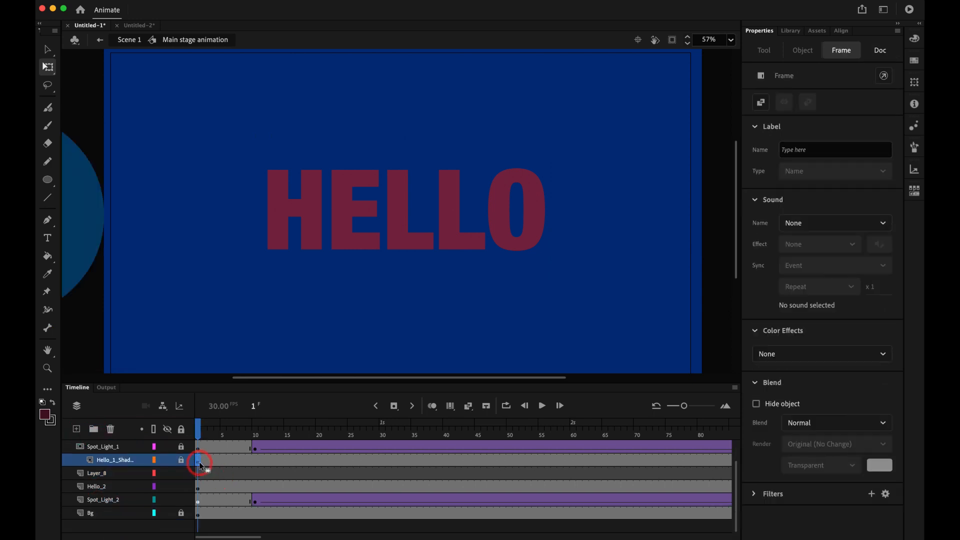
drag(199, 471, 197, 471)
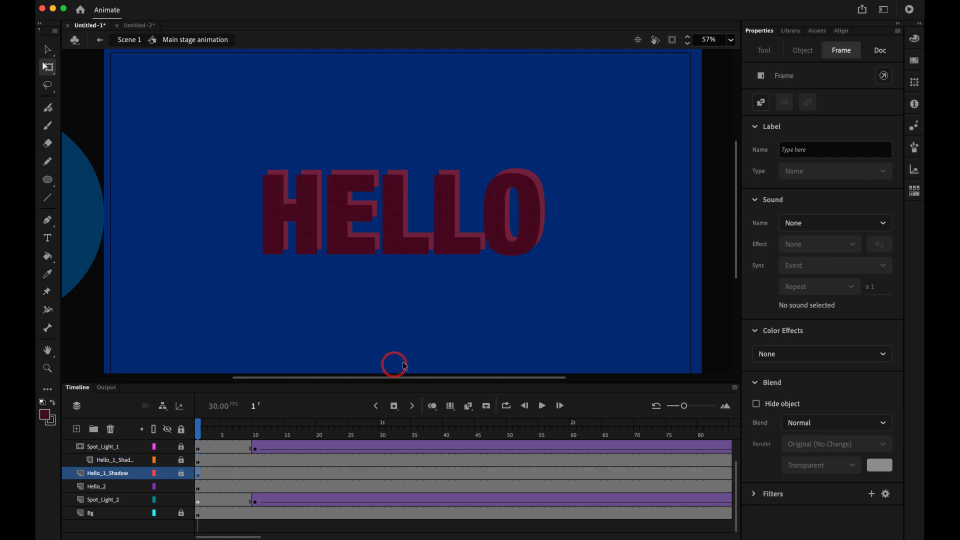
- Fill the Hello_2 layer's HELLO text with a muted maroon (about #8B3B56) and rename the layer Hello_2_Shadow
click(505, 247)
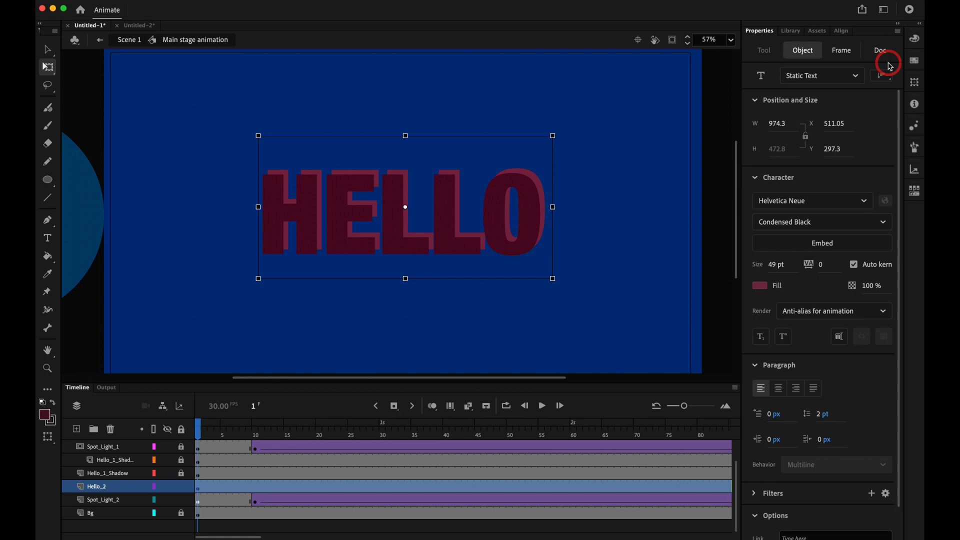
click(915, 38)
click(745, 133)
drag(745, 132, 745, 135)
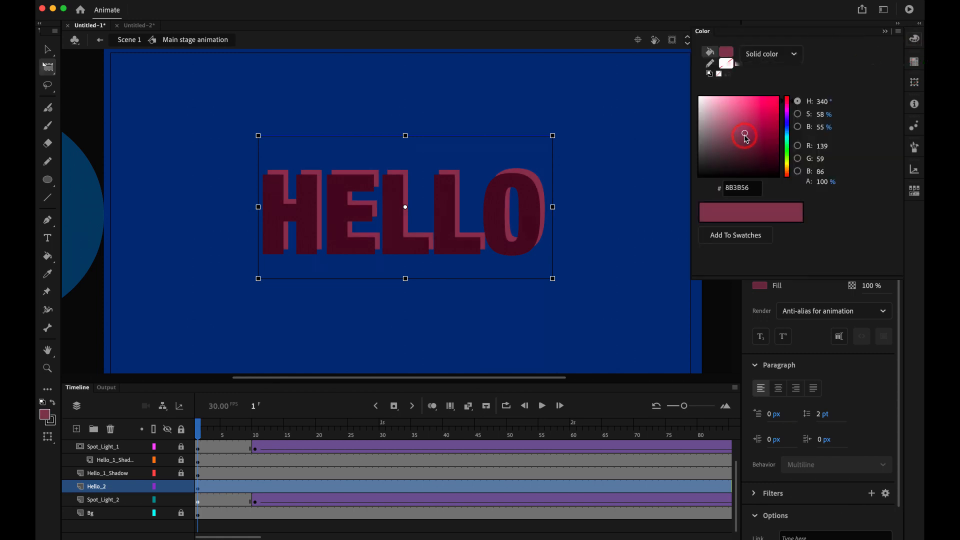
double_click(116, 487)
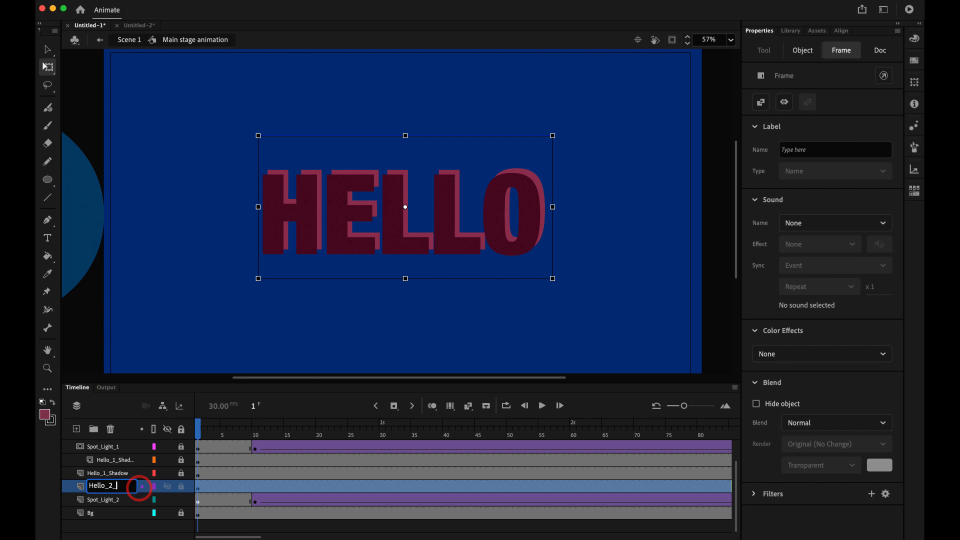
key(Return)
- Unlock all layers and hide both Spot_Light_1 mask layers together with their masked HELLO text layers
click(181, 429)
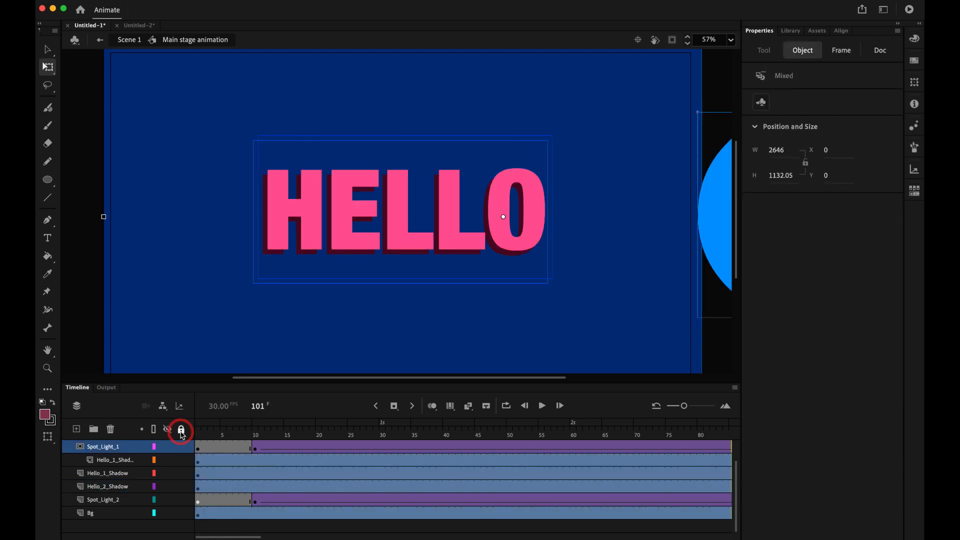
scroll(175, 466, up, 2)
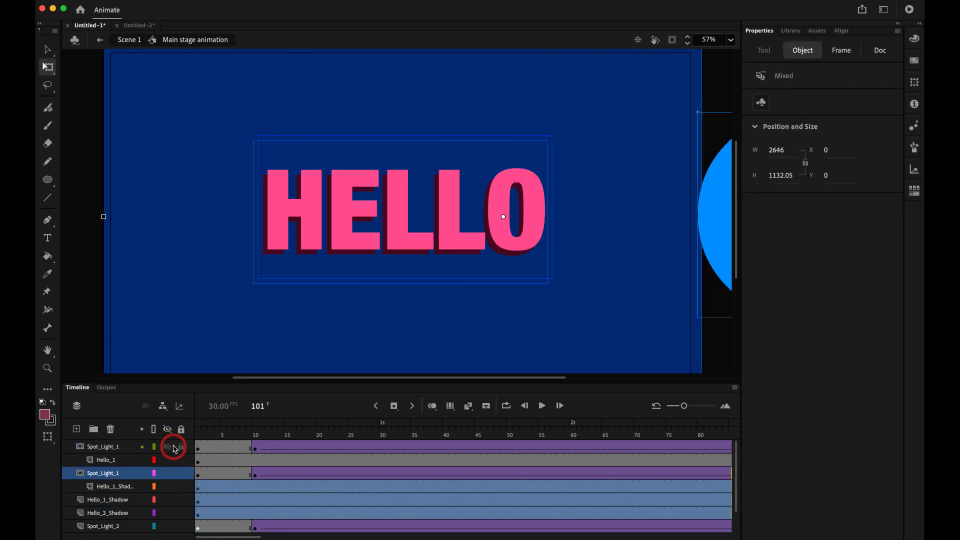
click(167, 447)
drag(168, 474, 168, 486)
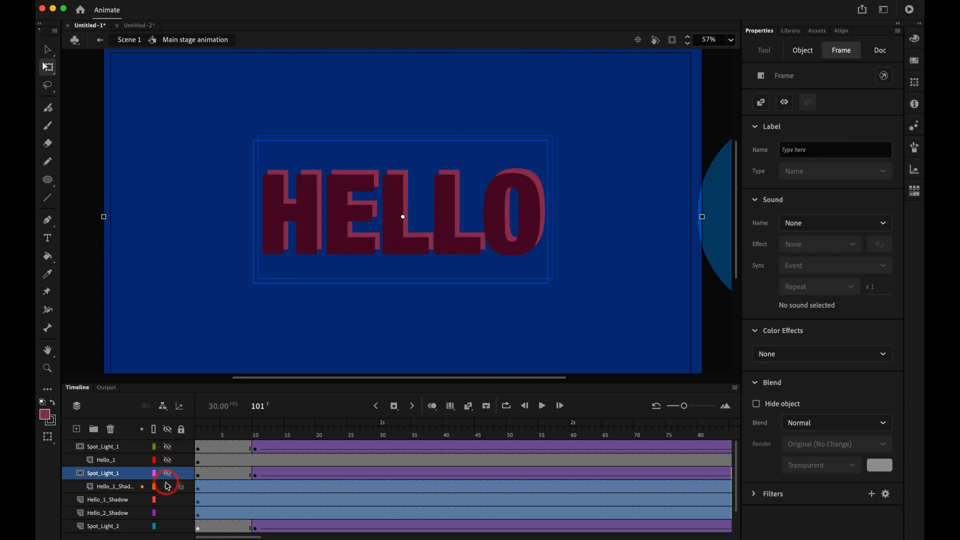
click(83, 288)
click(290, 226)
click(288, 214)
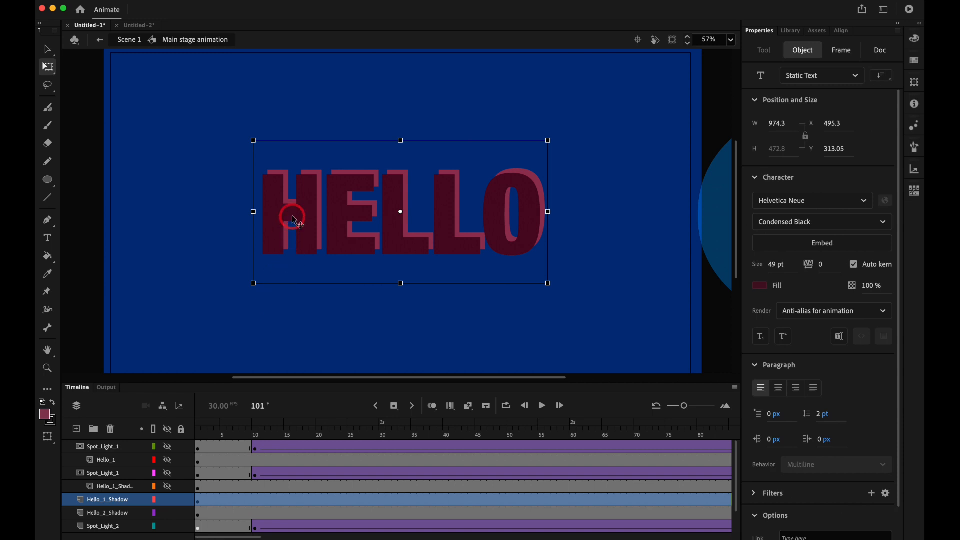
key(super+z)
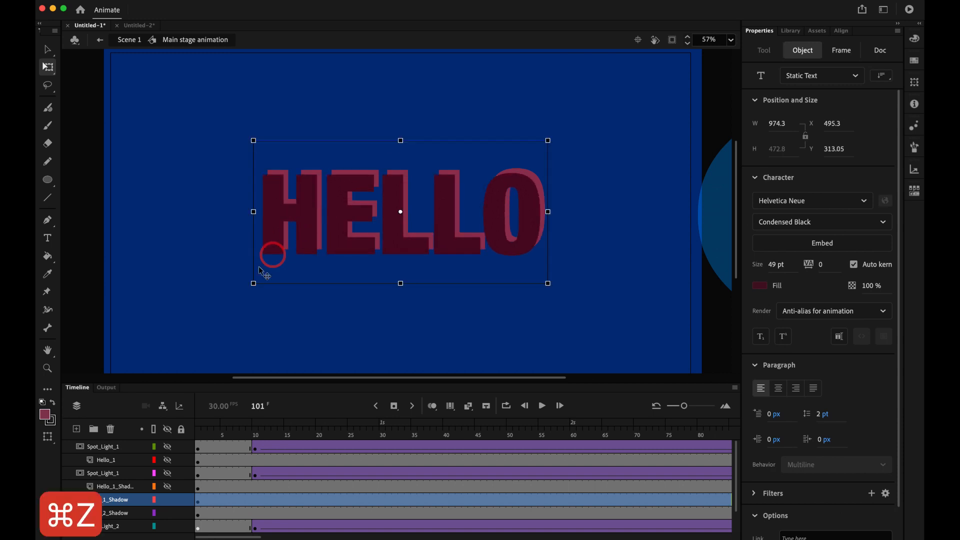
- Move the unmasked Hello_1_Shadow layer below Hello_2_Shadow and rename Hello_2_Shadow as Hello_2_dark
click(120, 502)
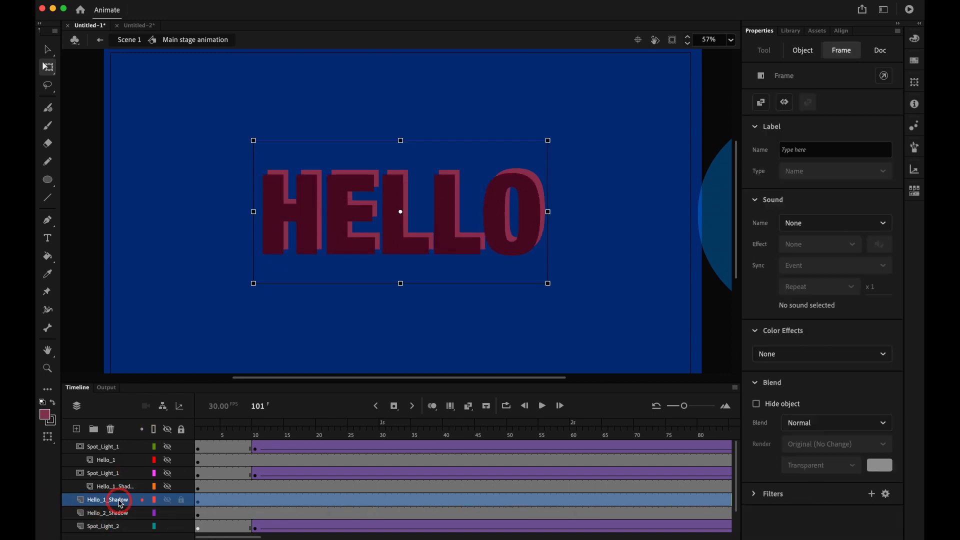
drag(120, 509, 118, 518)
double_click(125, 501)
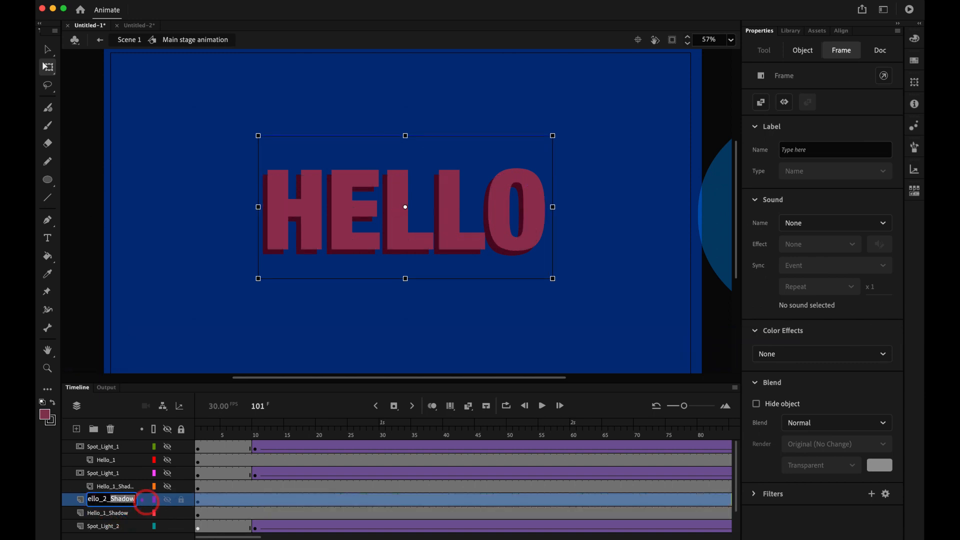
text(Hello_2_dark)
- Show all hidden layers, lock every layer, and play the animation to check the spotlight and shadow
click(168, 430)
click(168, 430)
click(213, 429)
click(181, 429)
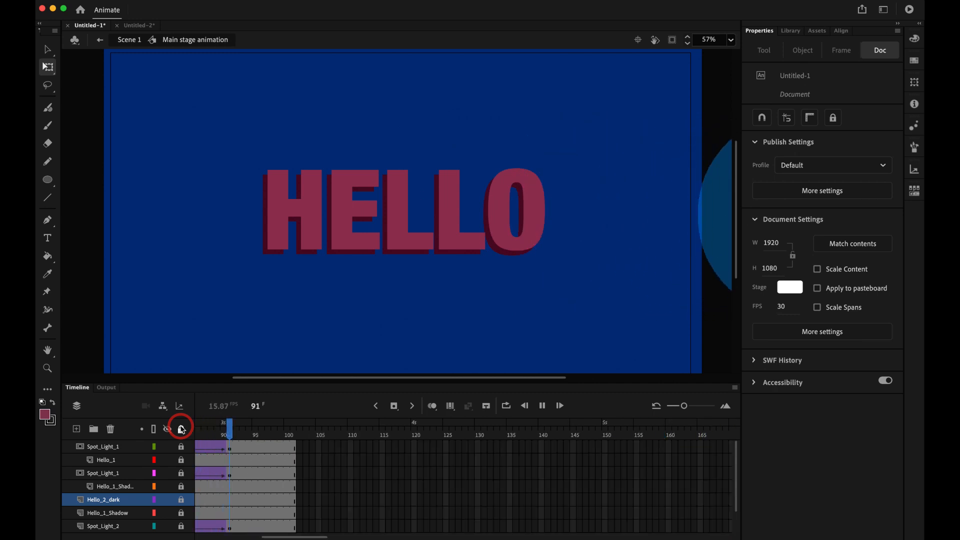
key(Return)
key(Return)
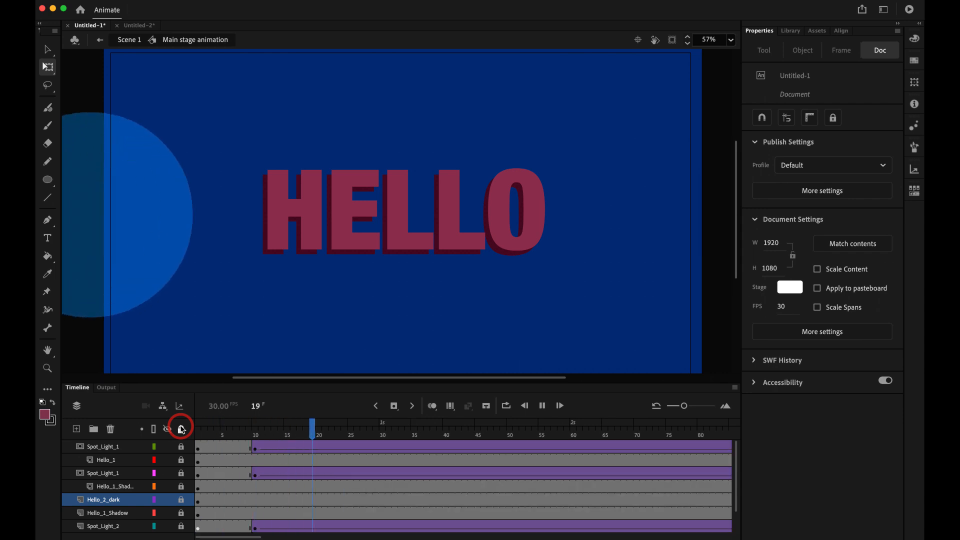